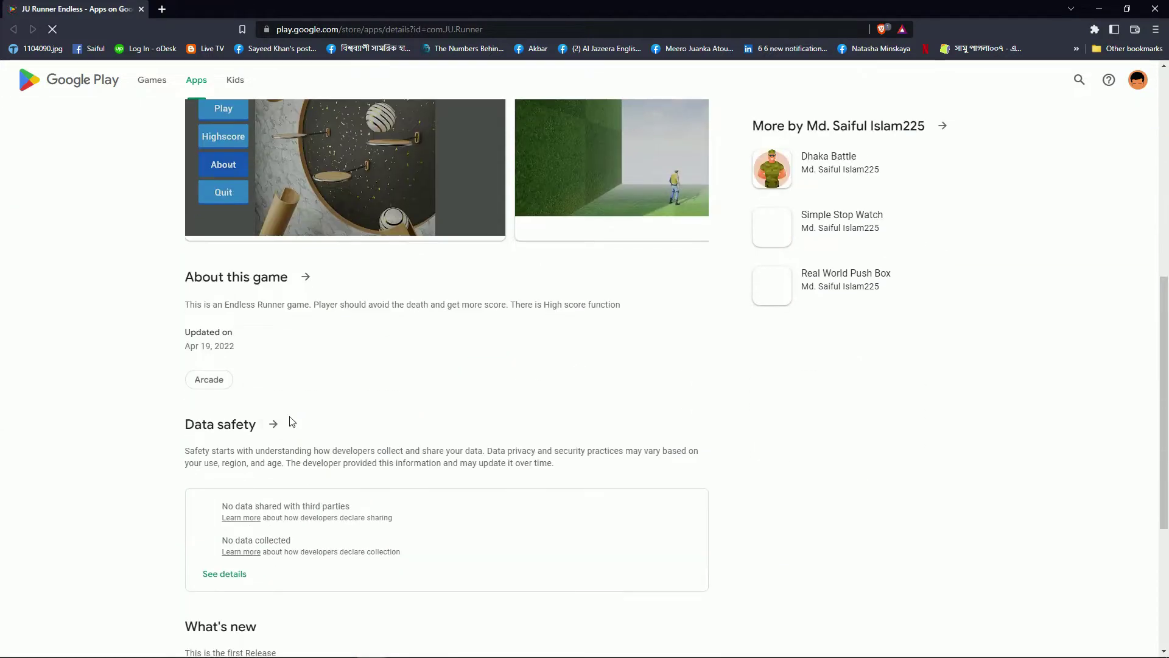
pyautogui.scroll(-3, 378, 400)
# Browse the JU Runner Endless Play Store listing and advance its screenshot carousel two images.
pyautogui.scroll(8, 381, 399)
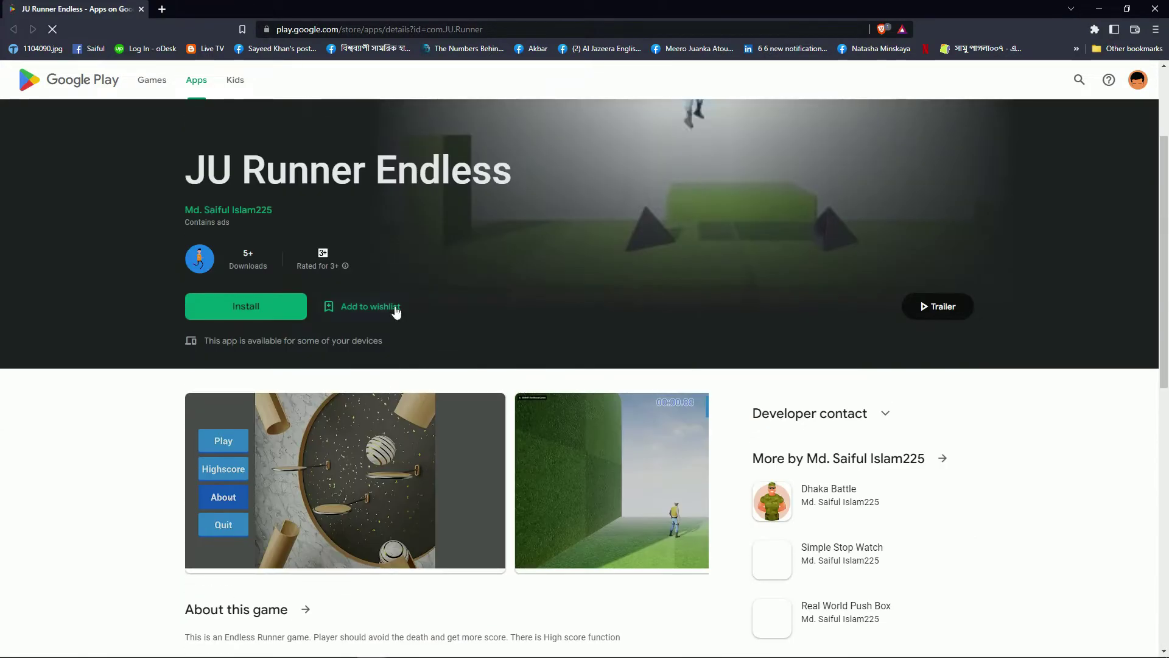
pyautogui.scroll(-6, 396, 311)
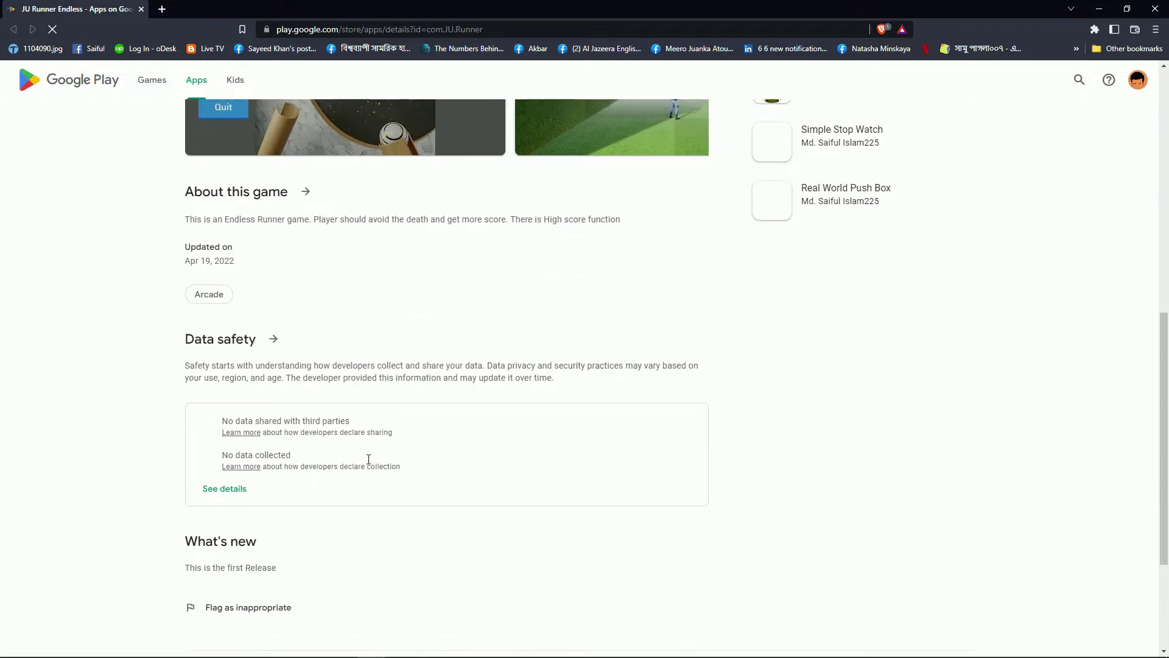
pyautogui.scroll(5, 368, 459)
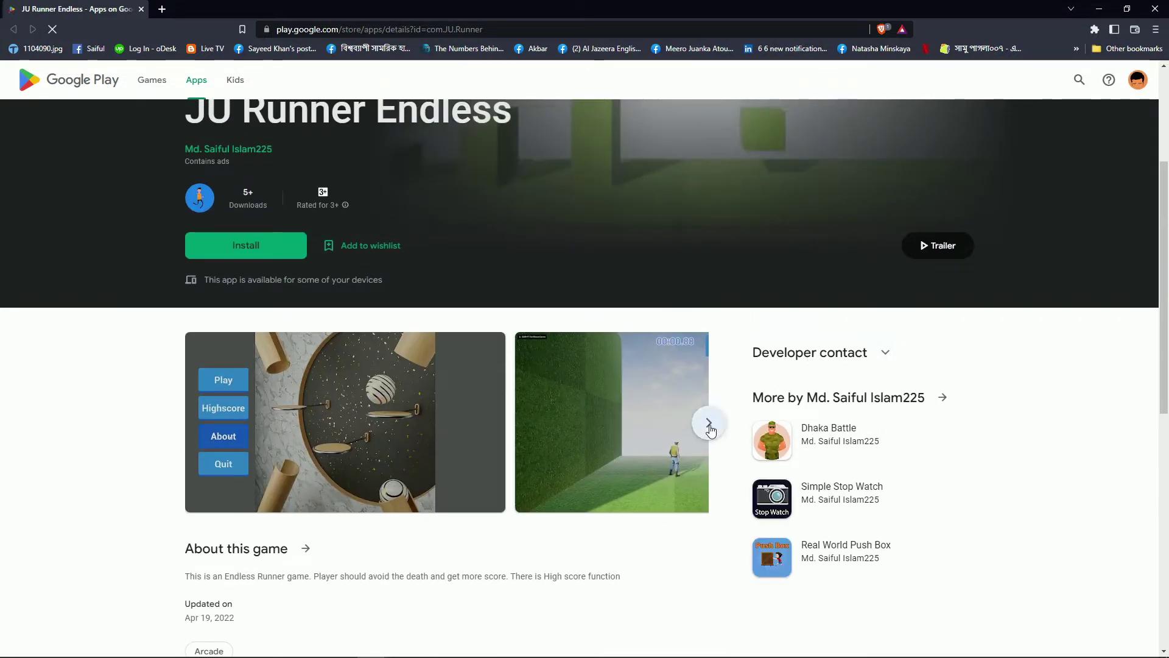
pyautogui.click(709, 423)
pyautogui.click(701, 423)
pyautogui.scroll(3, 608, 334)
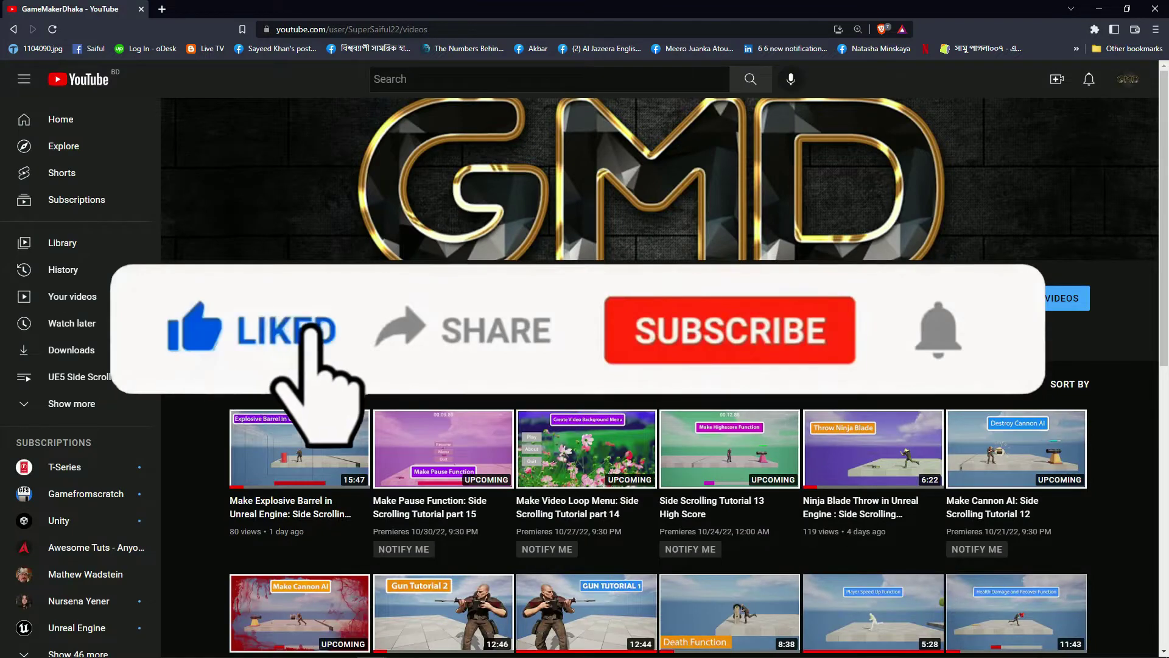
pyautogui.scroll(-3, 659, 378)
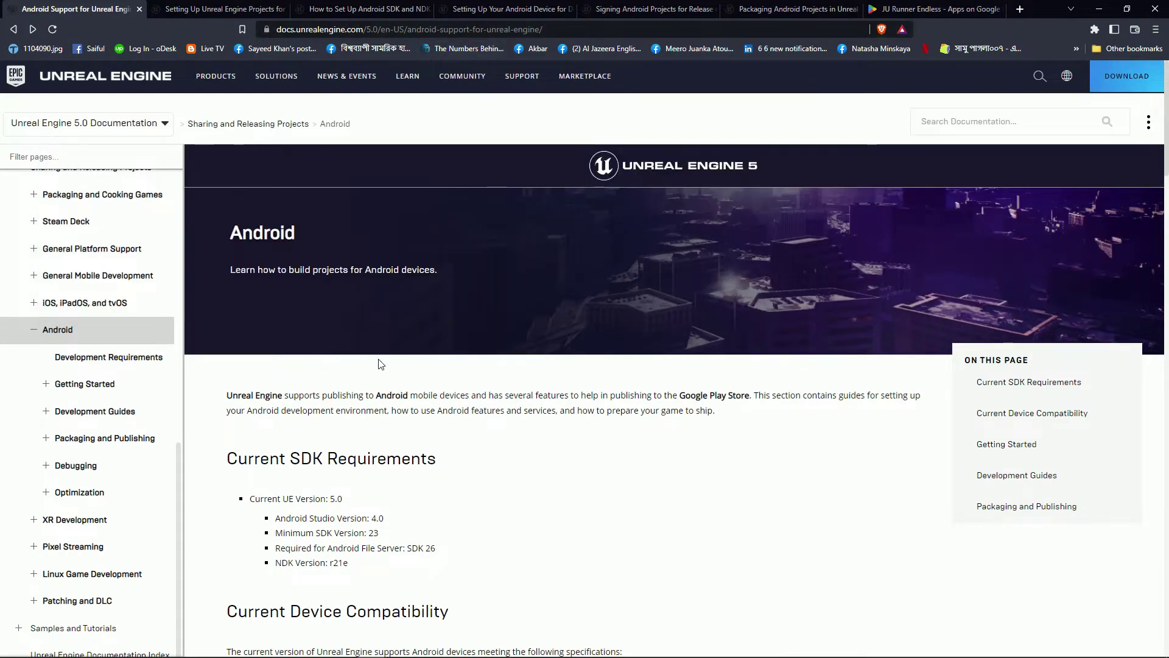
# Read through the Android Support page's SDK requirements, guides and Packaging and Publishing sections.
pyautogui.scroll(-3, 380, 364)
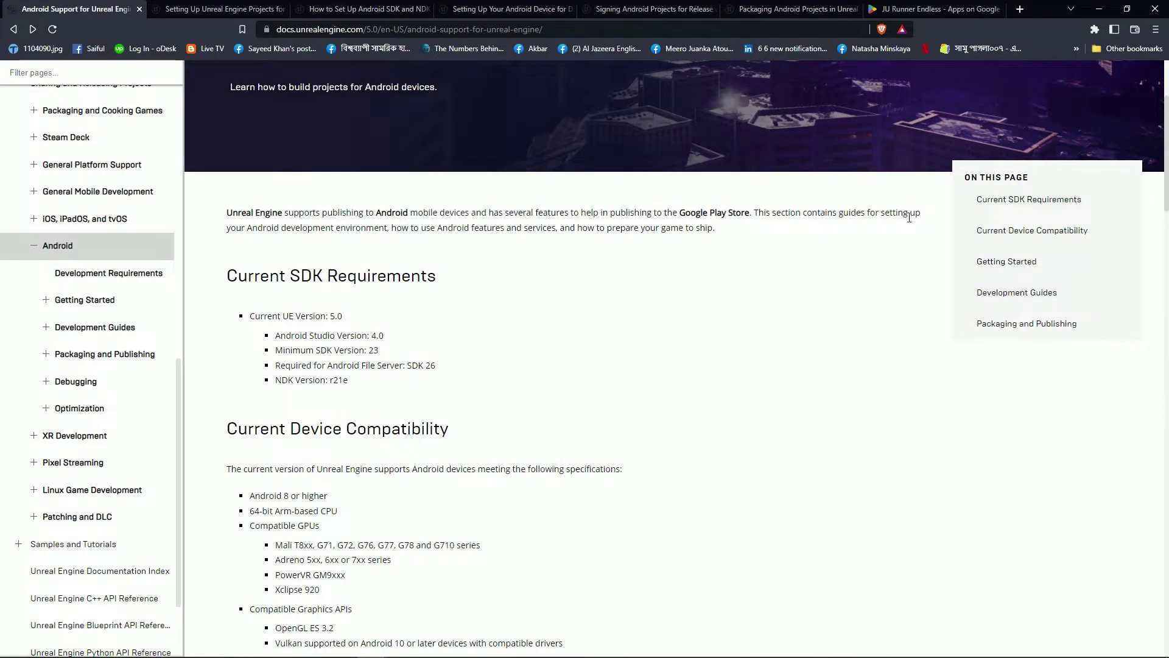
pyautogui.scroll(-1, 379, 245)
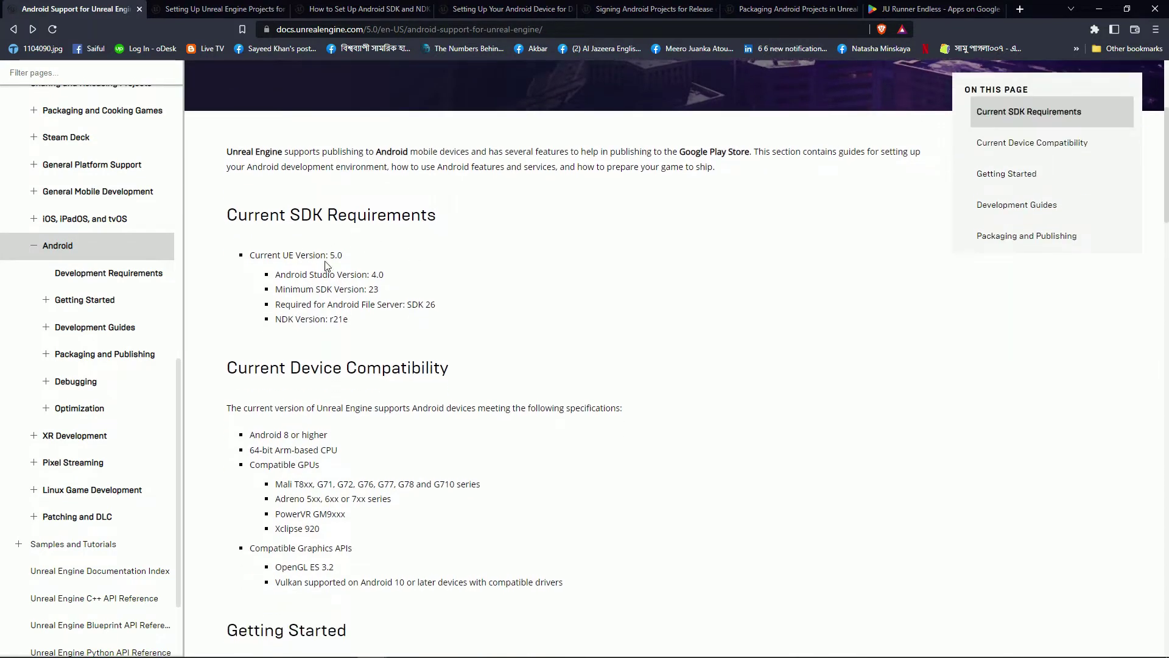
pyautogui.scroll(-1, 339, 307)
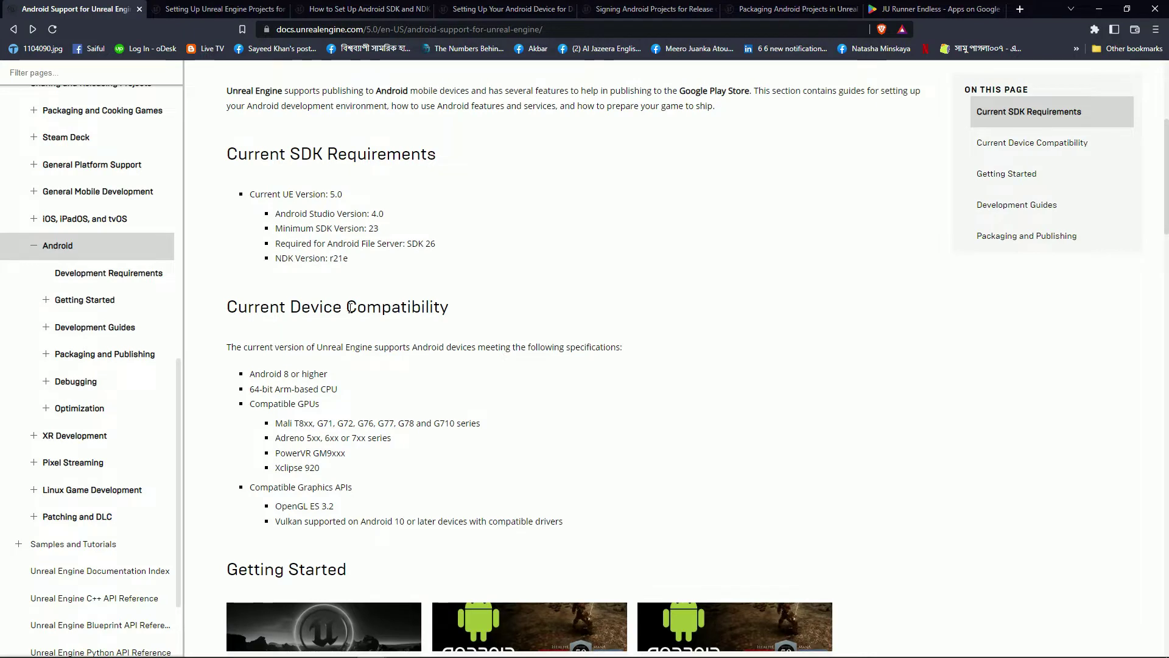
pyautogui.scroll(-1, 352, 308)
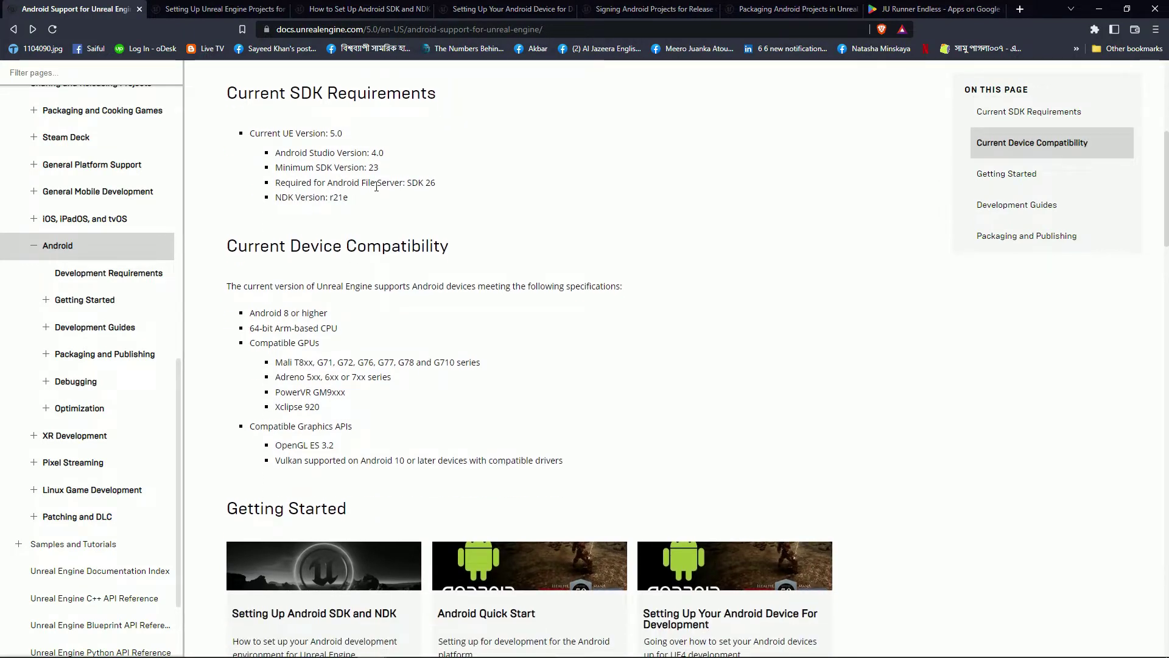
pyautogui.scroll(-1, 378, 286)
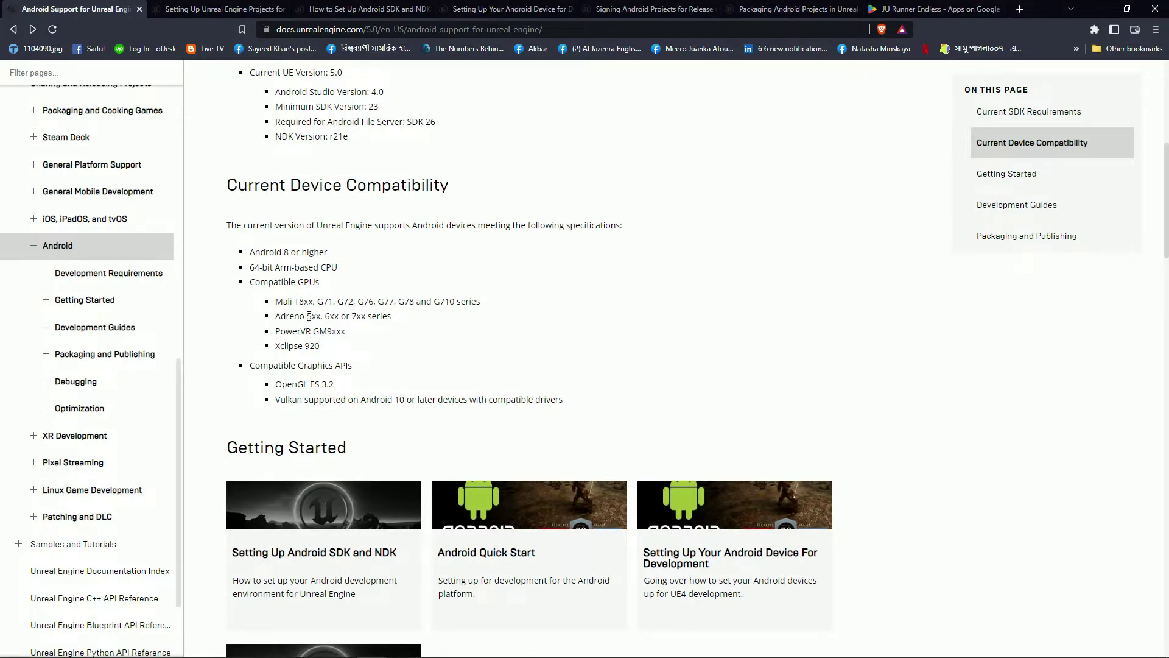
pyautogui.scroll(-5, 316, 321)
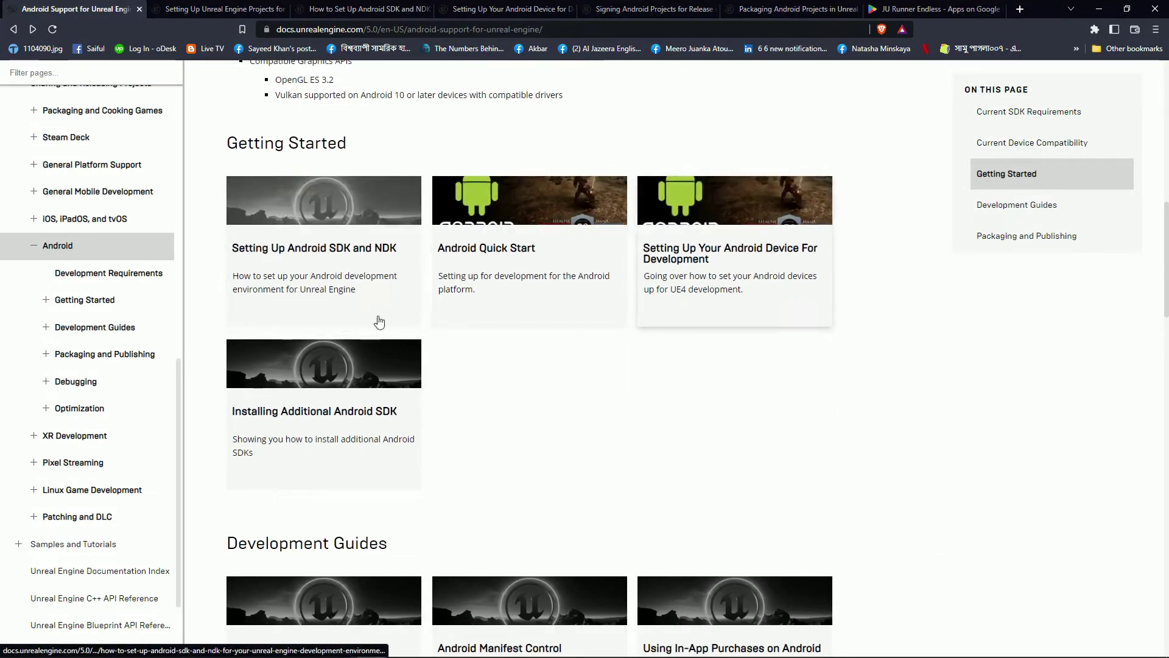
pyautogui.scroll(-5, 379, 322)
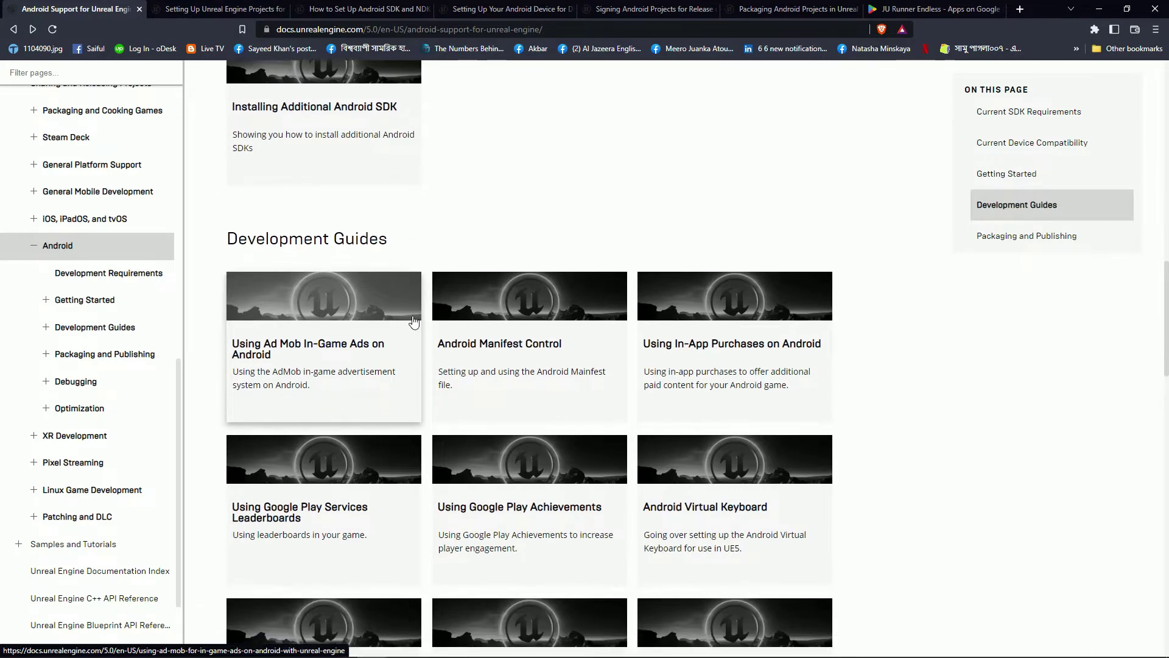
pyautogui.scroll(-3, 744, 366)
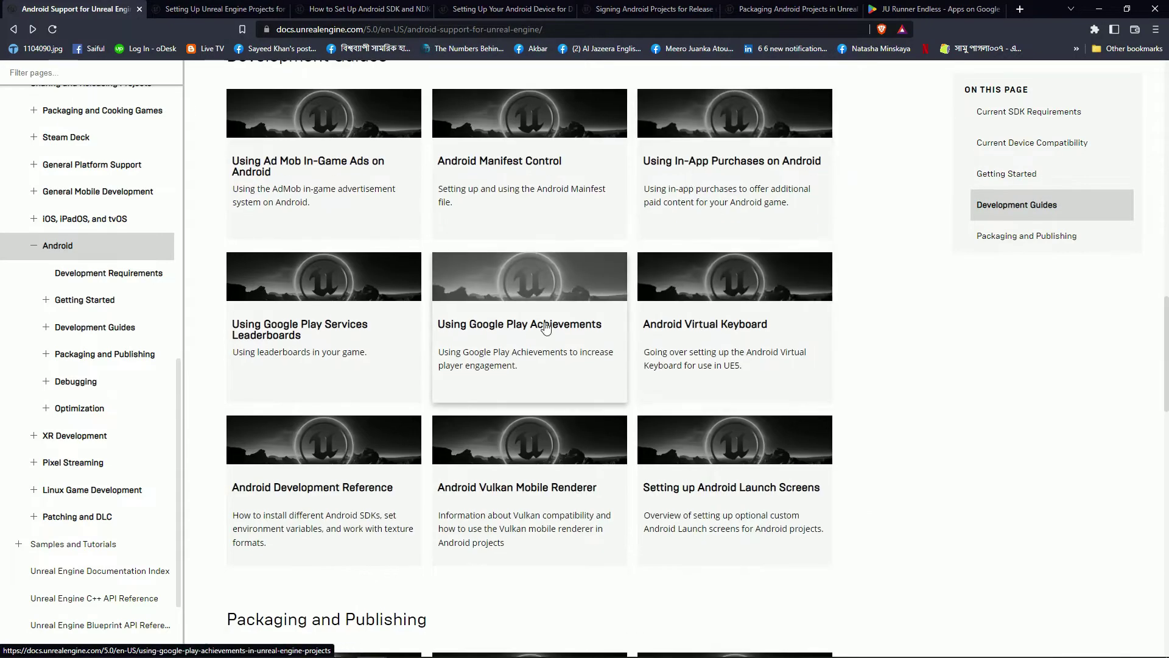
pyautogui.scroll(-2, 329, 341)
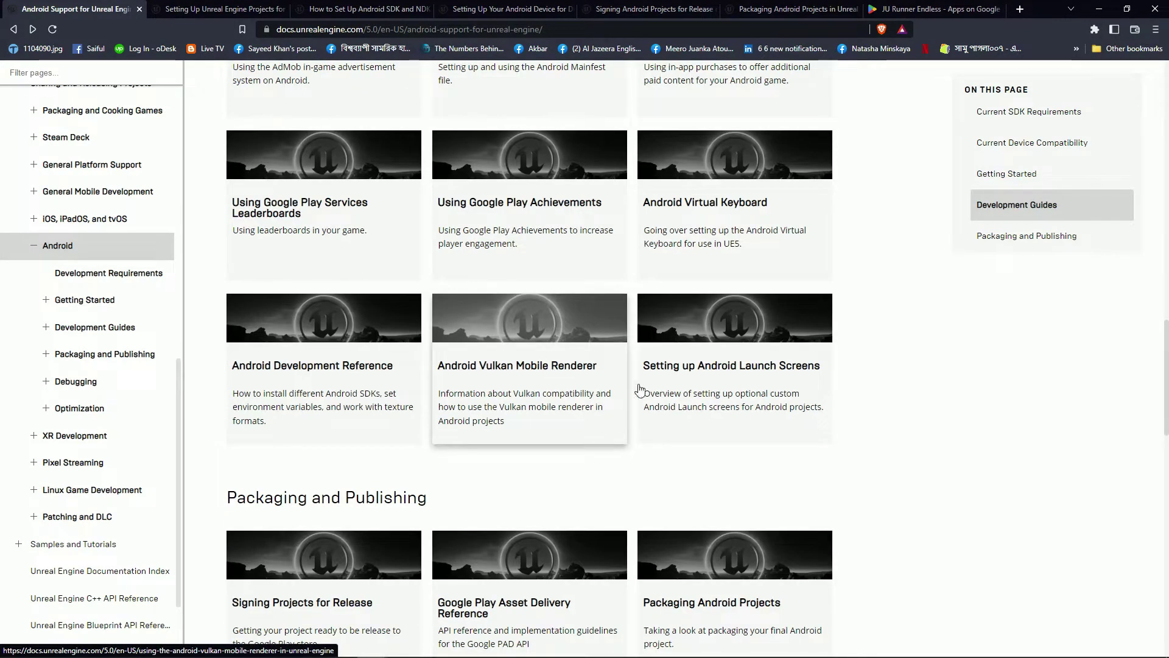
pyautogui.scroll(-4, 706, 366)
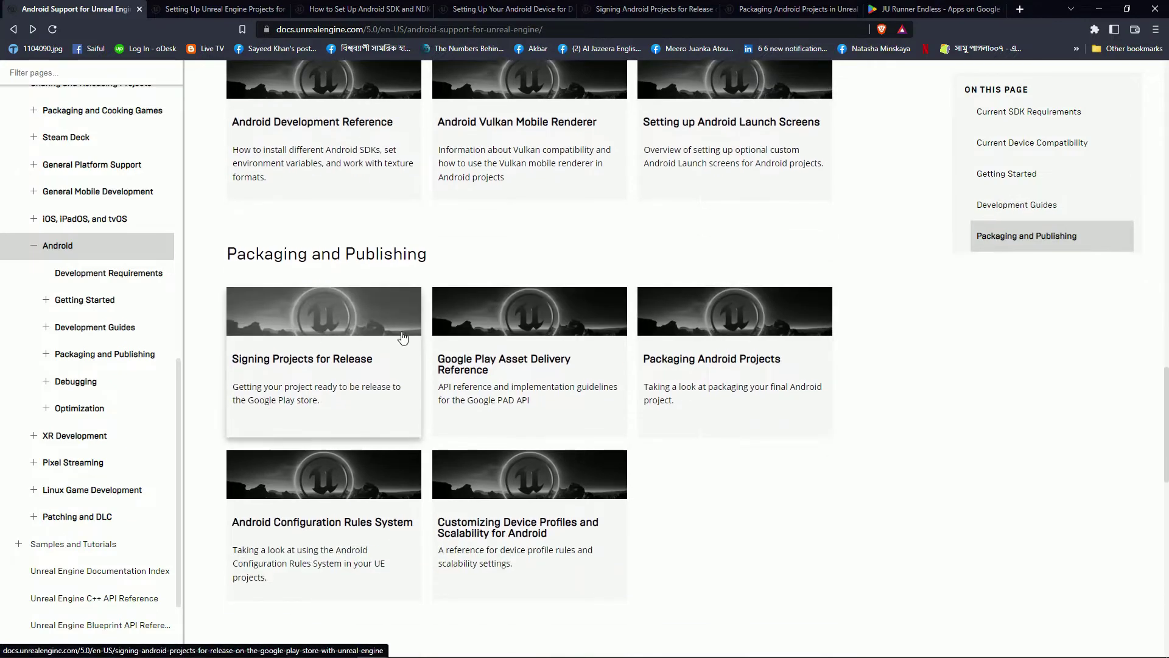
pyautogui.scroll(-3, 713, 280)
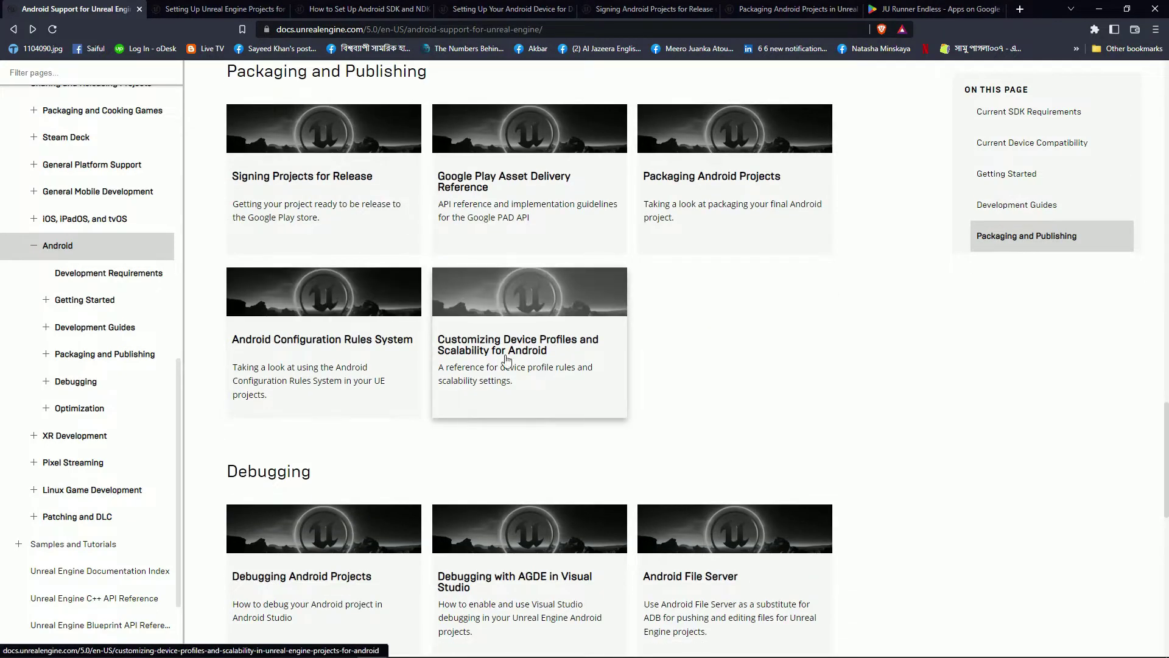
pyautogui.scroll(-7, 507, 359)
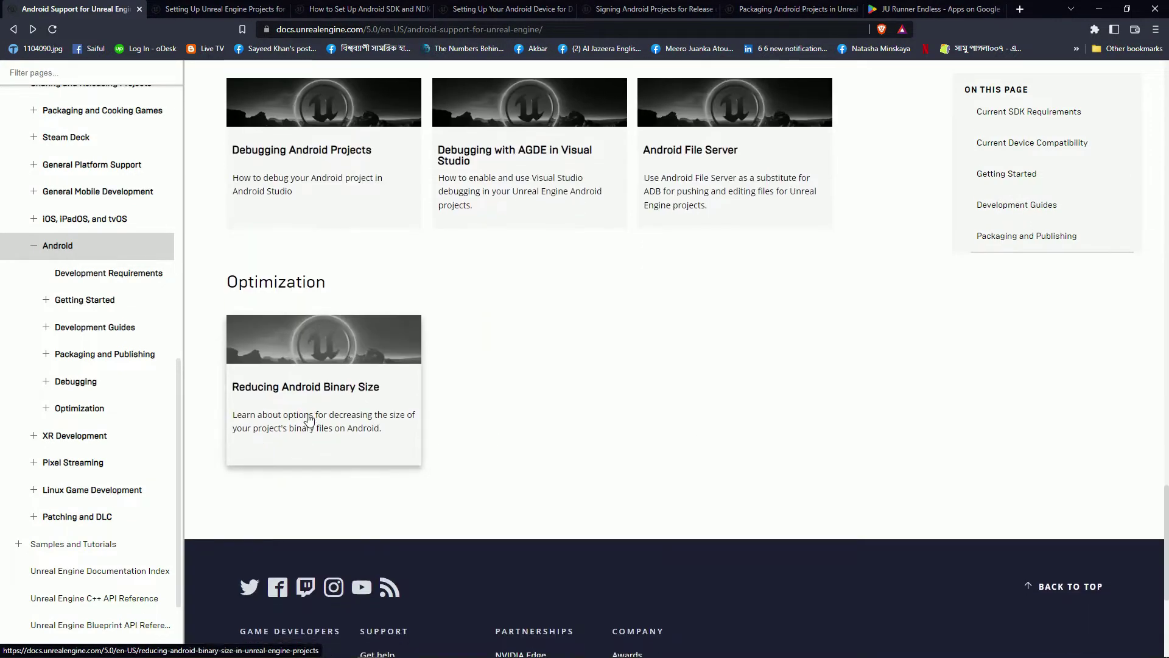
pyautogui.scroll(7, 470, 392)
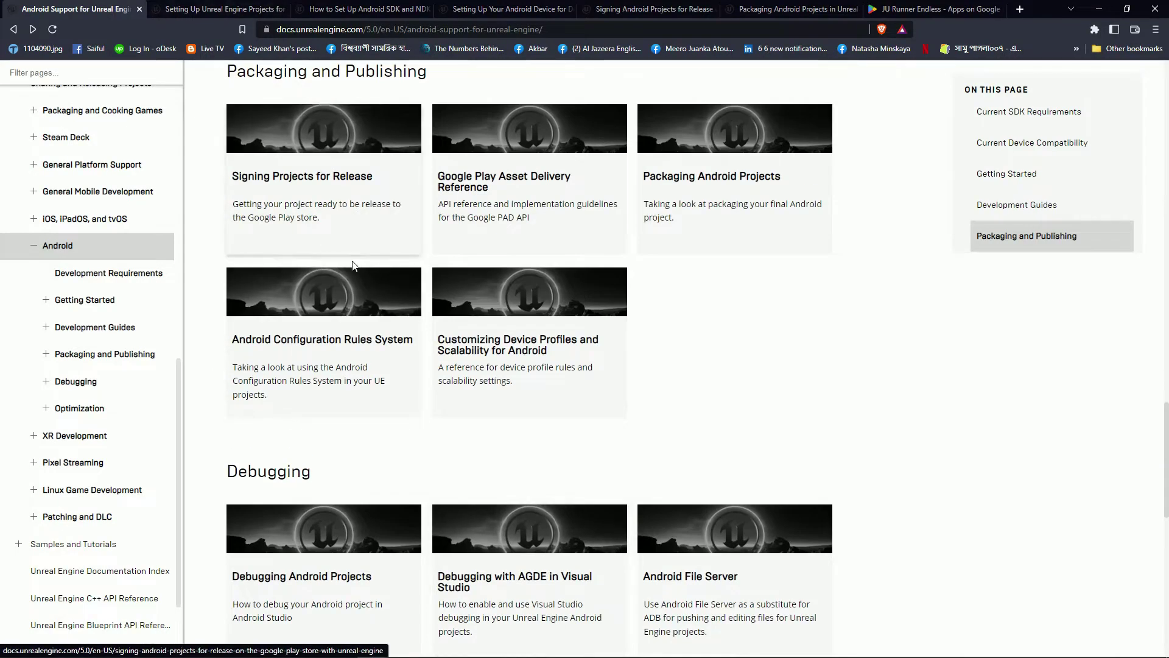
pyautogui.scroll(-10, 342, 262)
# Return to the Android Quick Start guide and scroll into its packaging steps.
pyautogui.hotkey('ctrl', 'Tab')
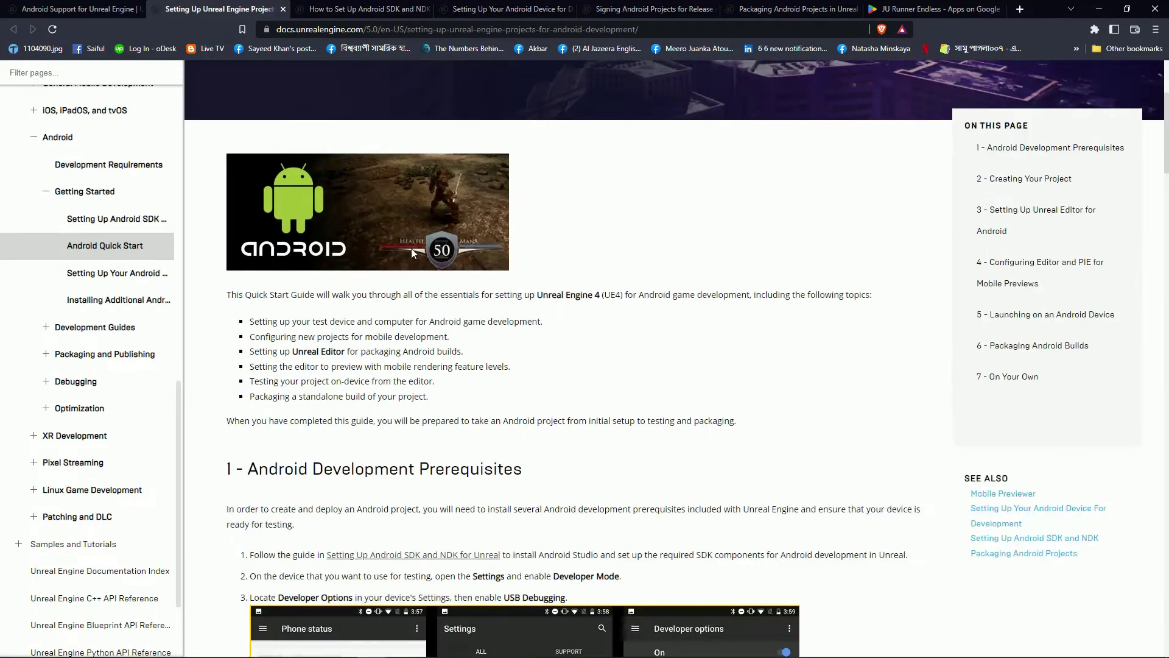
pyautogui.scroll(4, 383, 248)
pyautogui.scroll(-5, 371, 256)
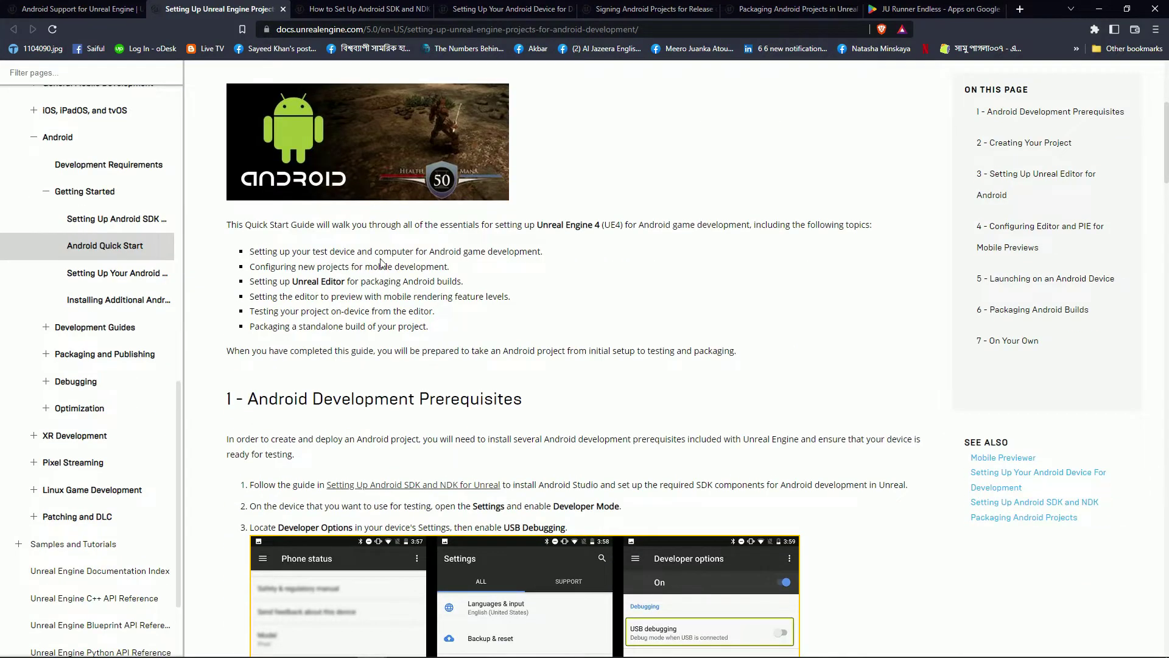
pyautogui.scroll(-5, 384, 281)
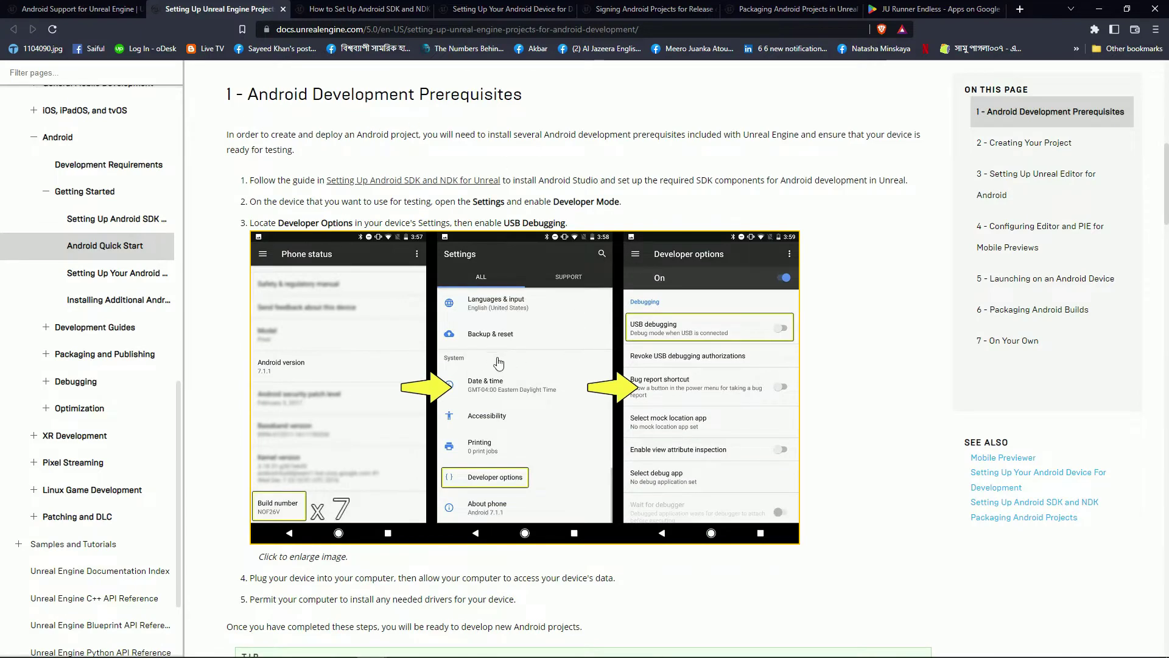
pyautogui.scroll(-13, 498, 363)
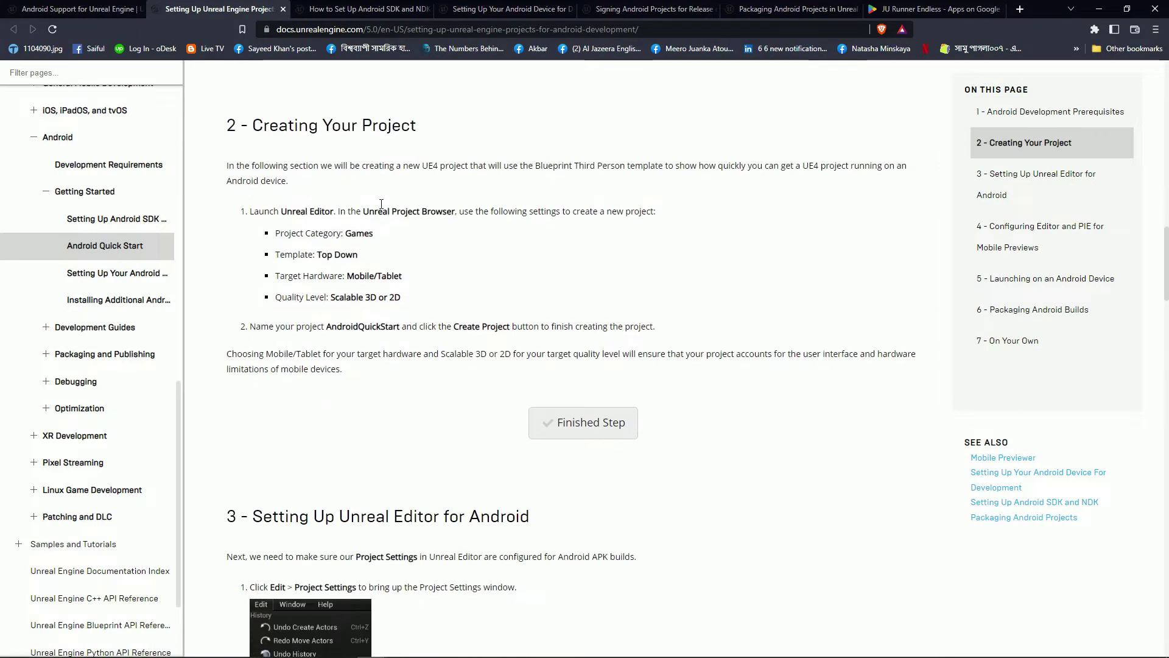
pyautogui.scroll(-7, 407, 237)
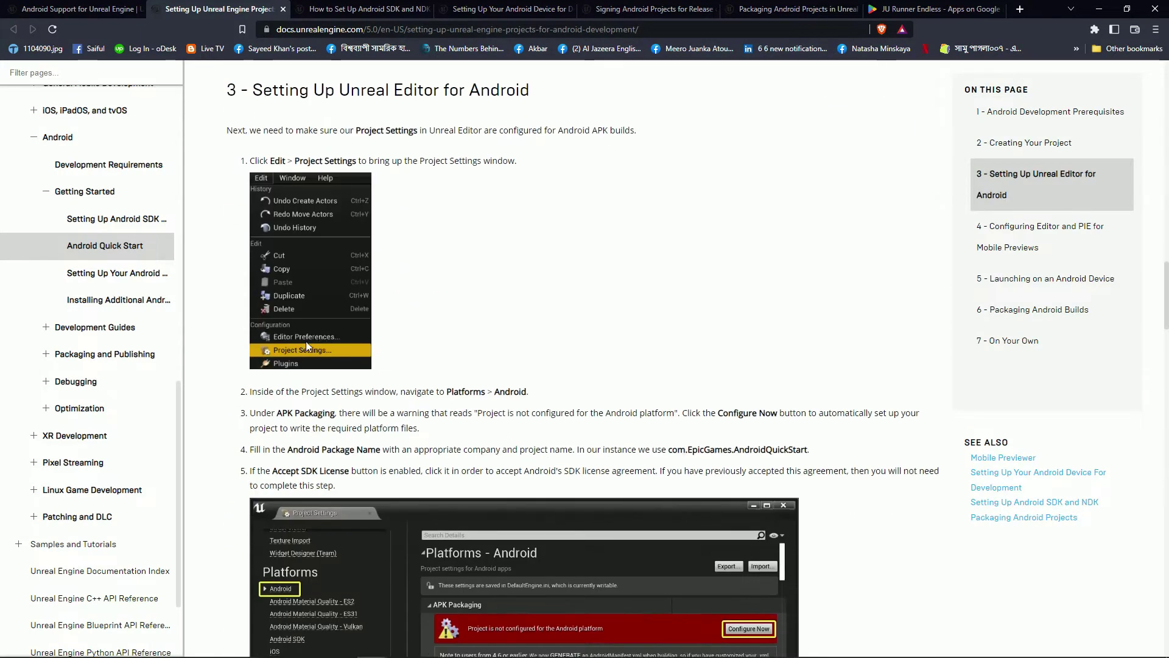
pyautogui.scroll(-4, 444, 321)
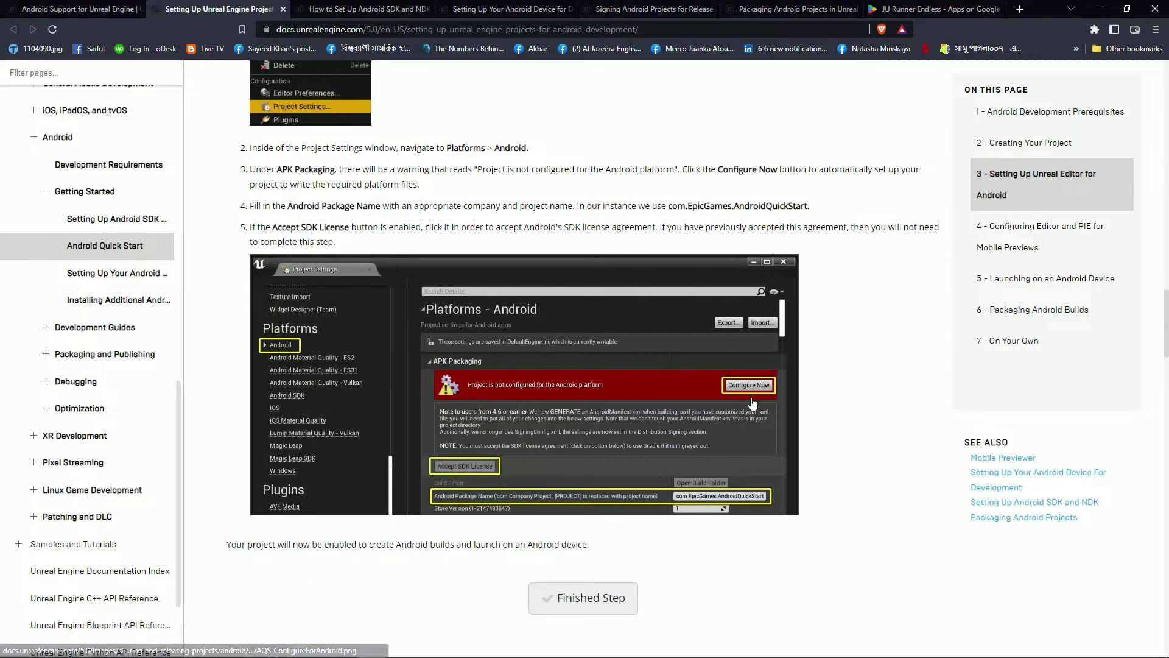
pyautogui.scroll(-12, 664, 499)
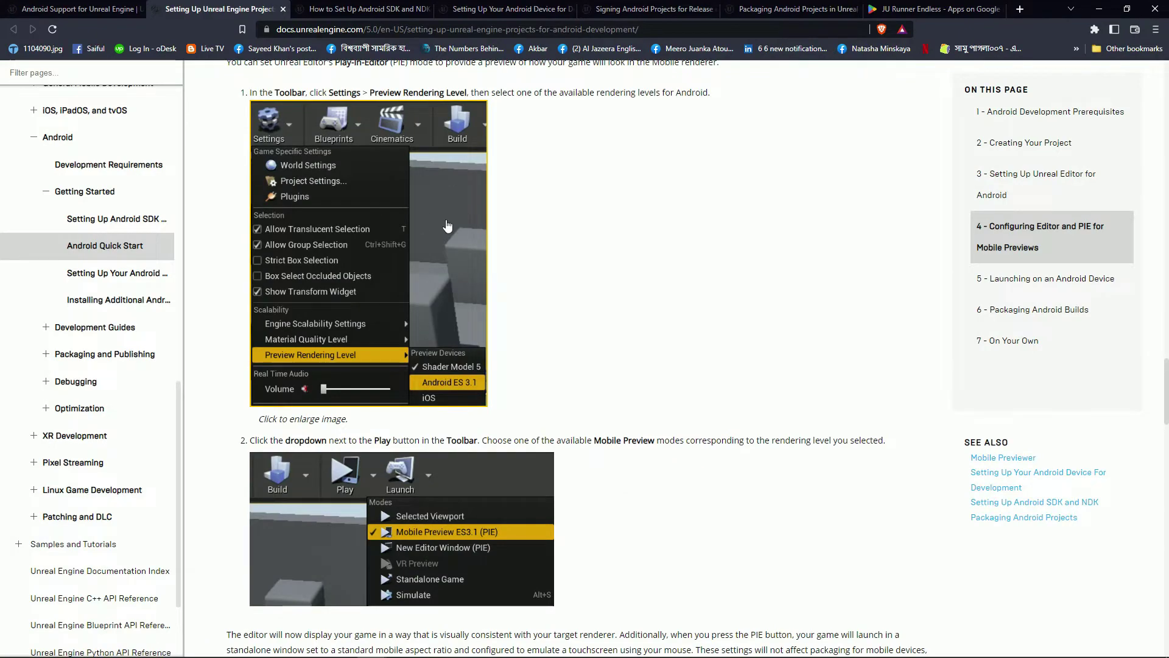
# Finish quick start sections 6 and 7, then move to the Setting Up Android SDK and NDK guide.
pyautogui.scroll(-5, 448, 226)
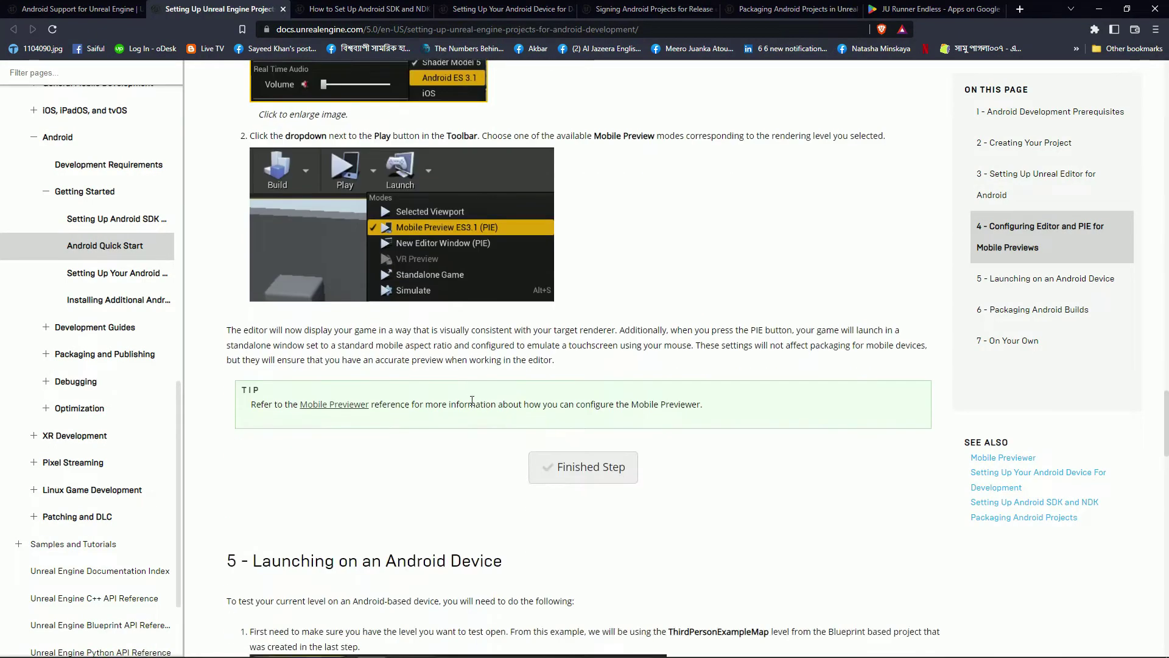
pyautogui.scroll(-11, 472, 400)
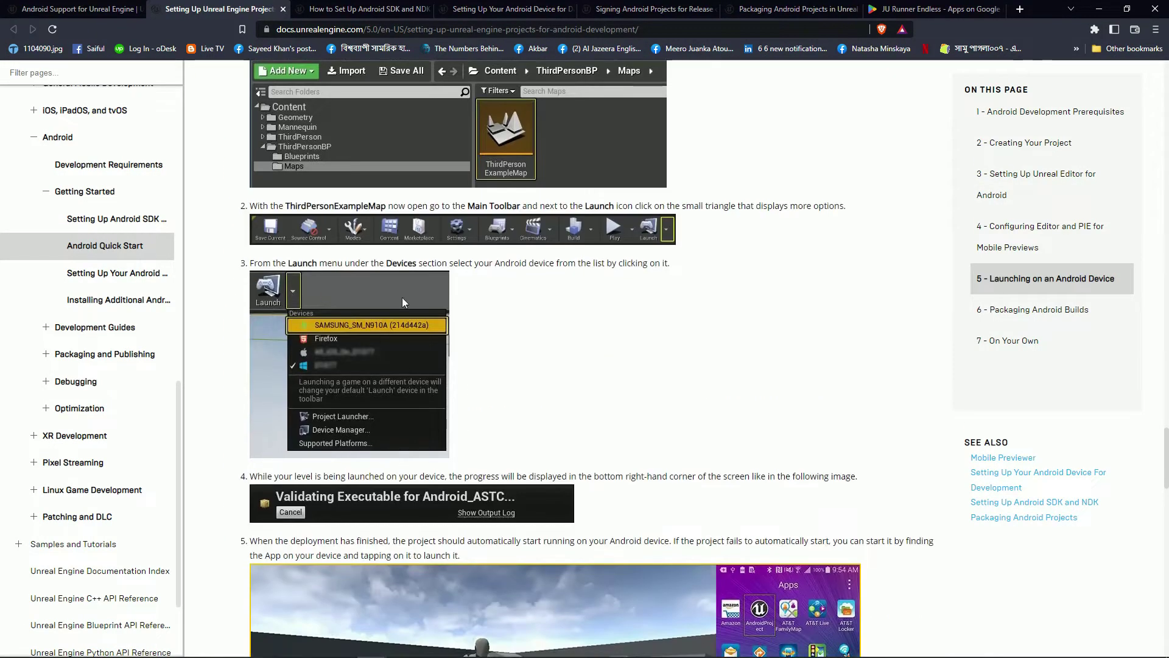
pyautogui.scroll(-14, 402, 298)
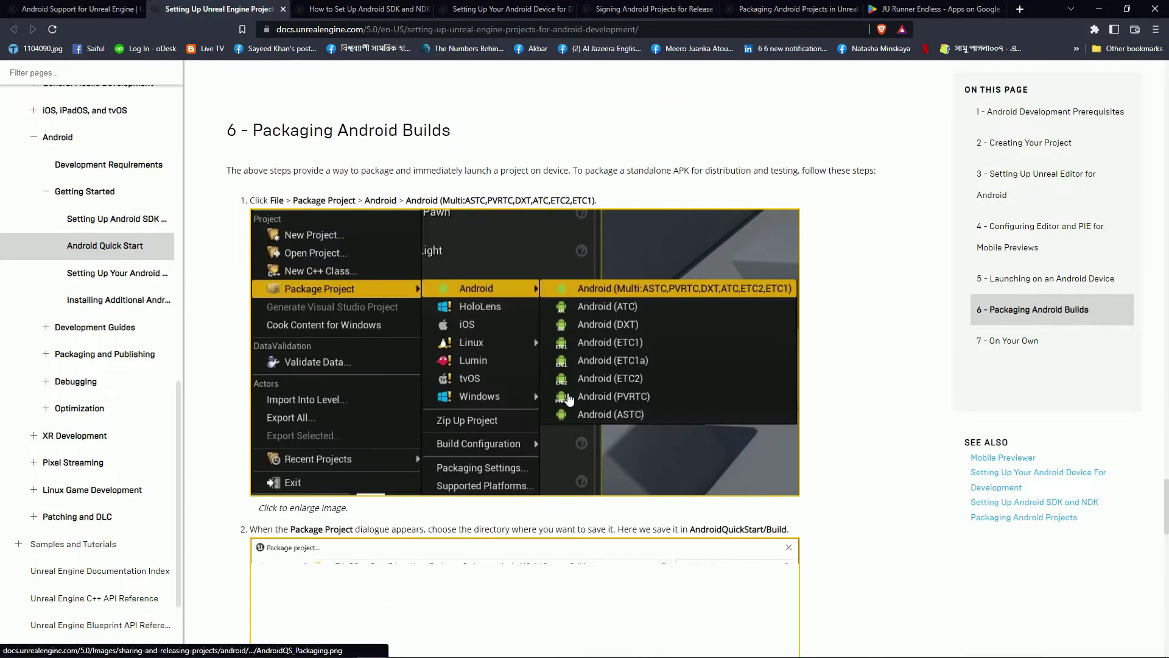
pyautogui.scroll(-7, 569, 399)
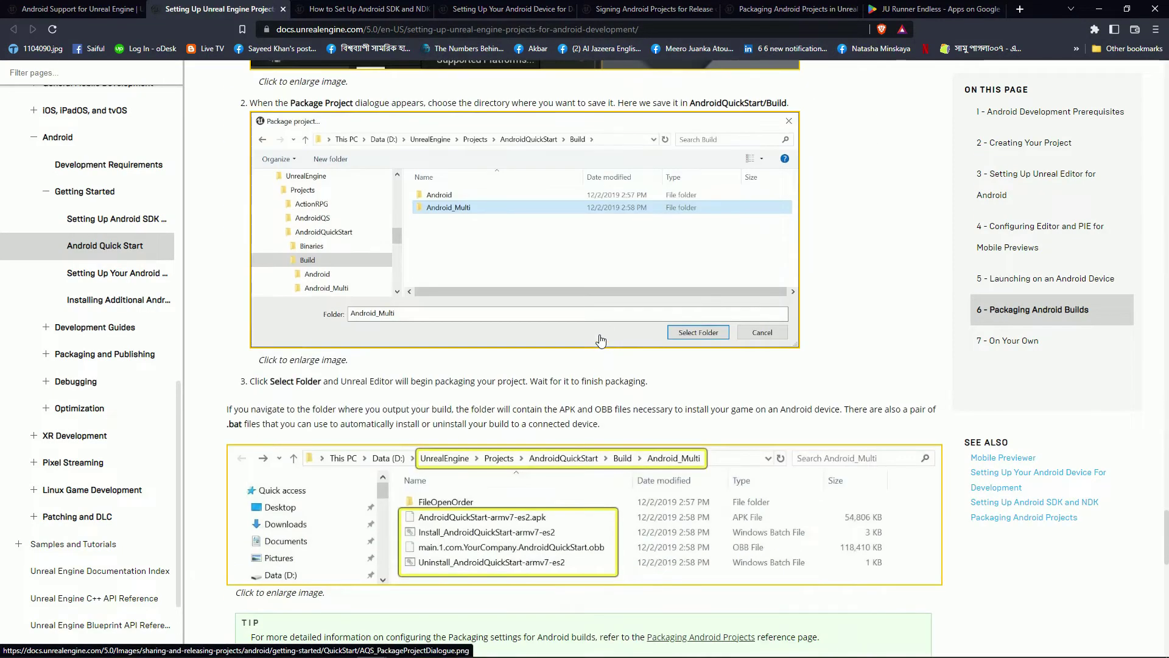
pyautogui.scroll(-10, 600, 339)
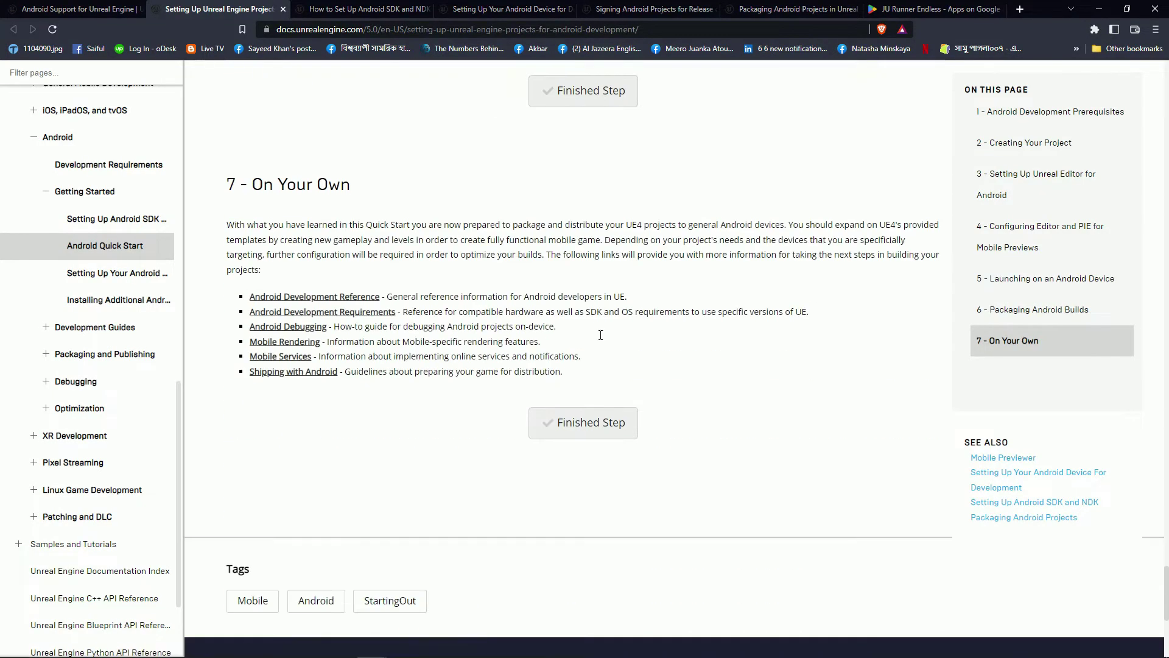
pyautogui.scroll(5, 396, 298)
pyautogui.hotkey('ctrl', 'Tab')
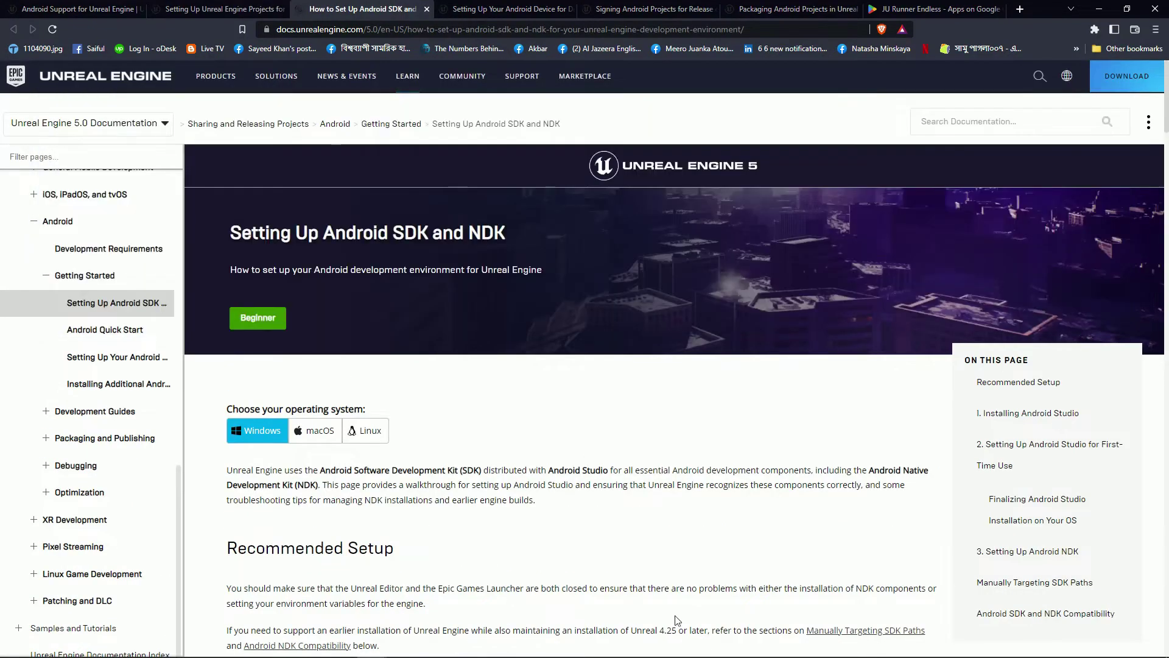
pyautogui.scroll(-6, 465, 334)
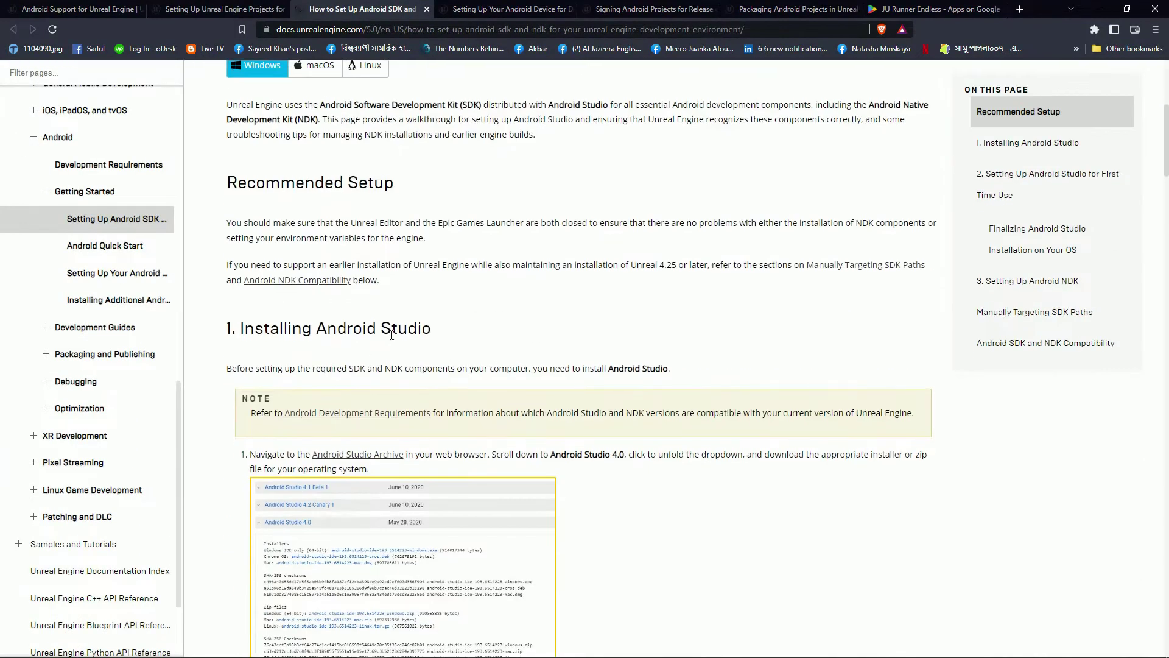
pyautogui.moveTo(321, 329); pyautogui.dragTo(444, 333)
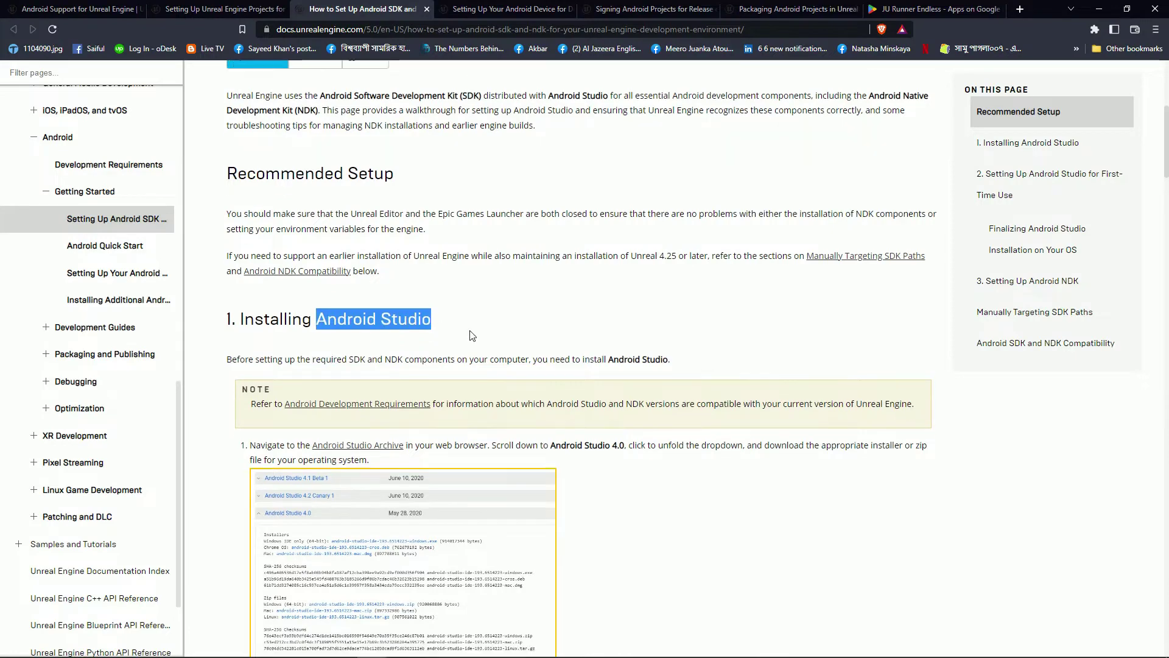
pyautogui.scroll(-4, 321, 329)
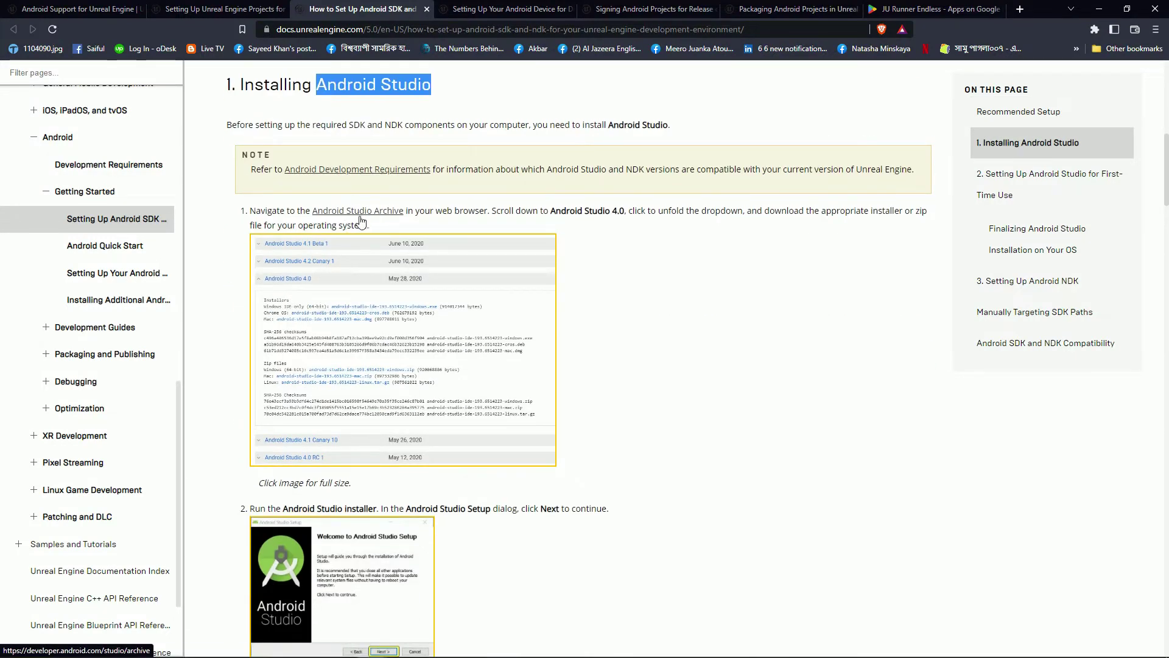
pyautogui.moveTo(555, 211); pyautogui.dragTo(628, 212)
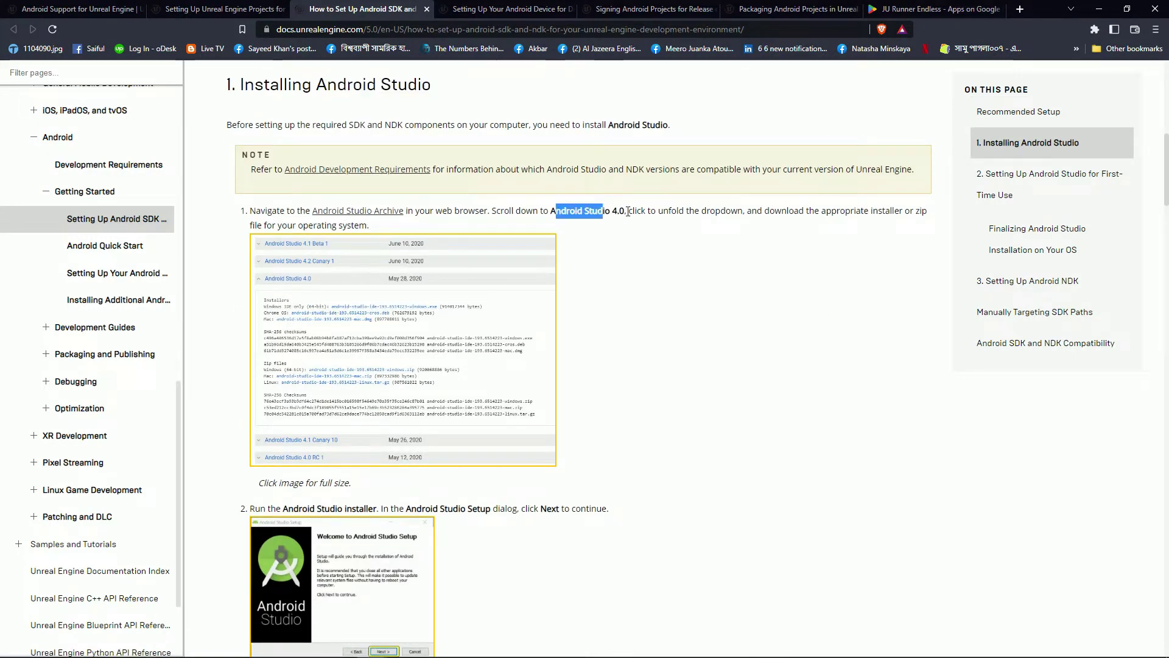
pyautogui.scroll(-8, 623, 247)
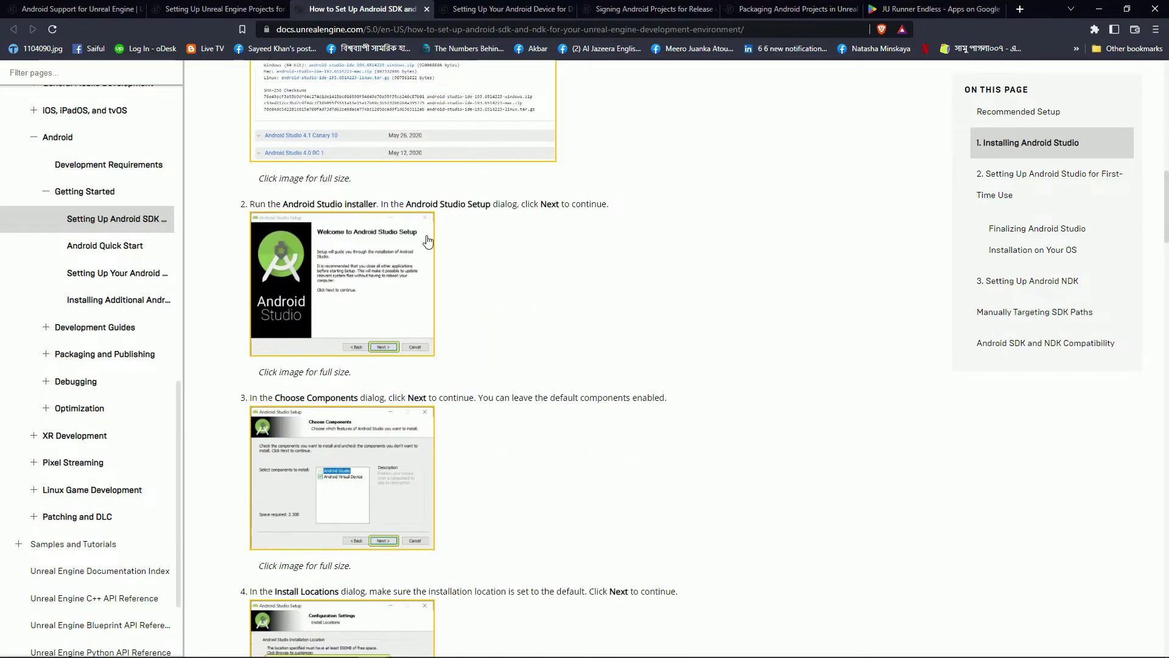
pyautogui.scroll(-5, 353, 329)
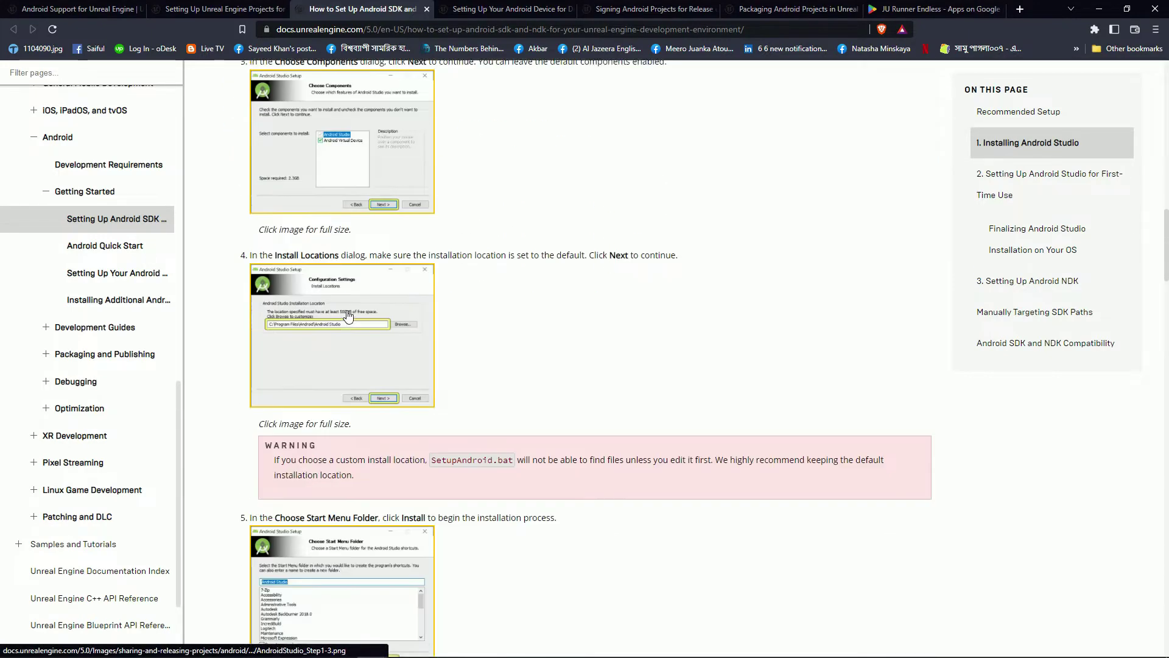
pyautogui.scroll(-3, 356, 351)
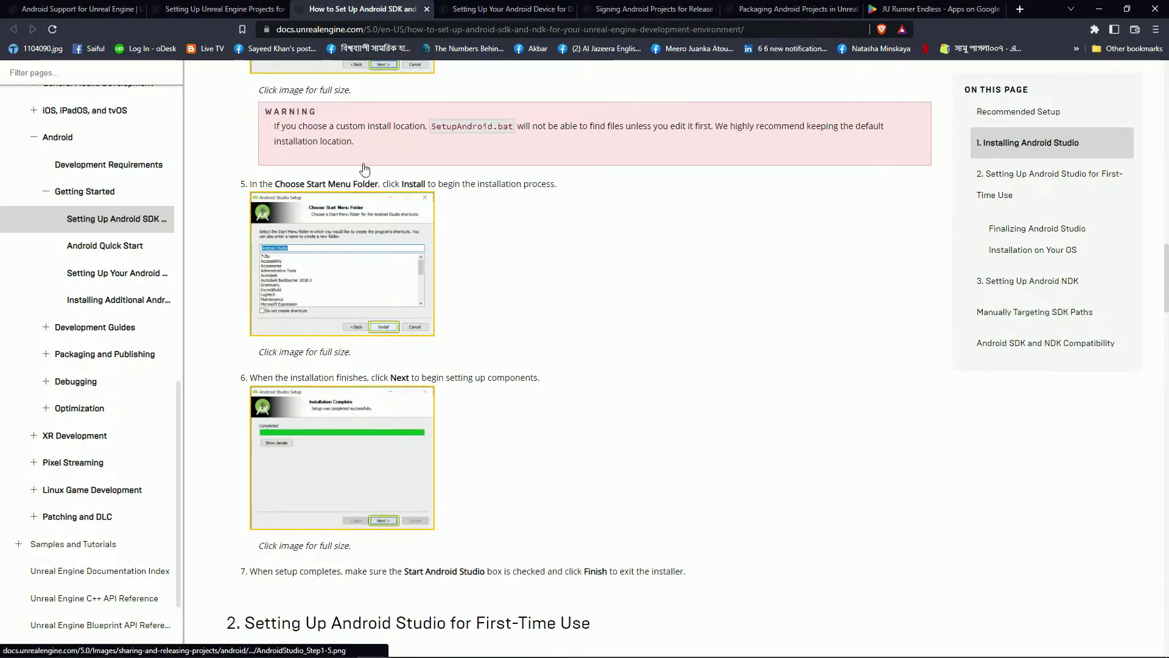
pyautogui.scroll(-6, 350, 342)
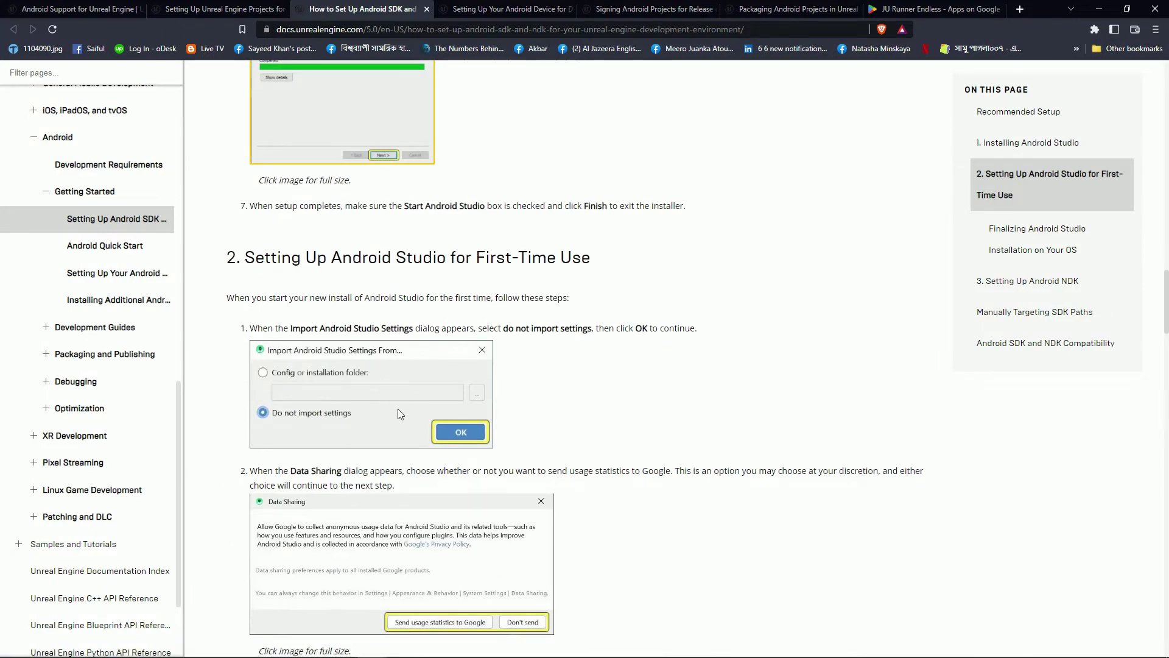
pyautogui.scroll(-4, 400, 411)
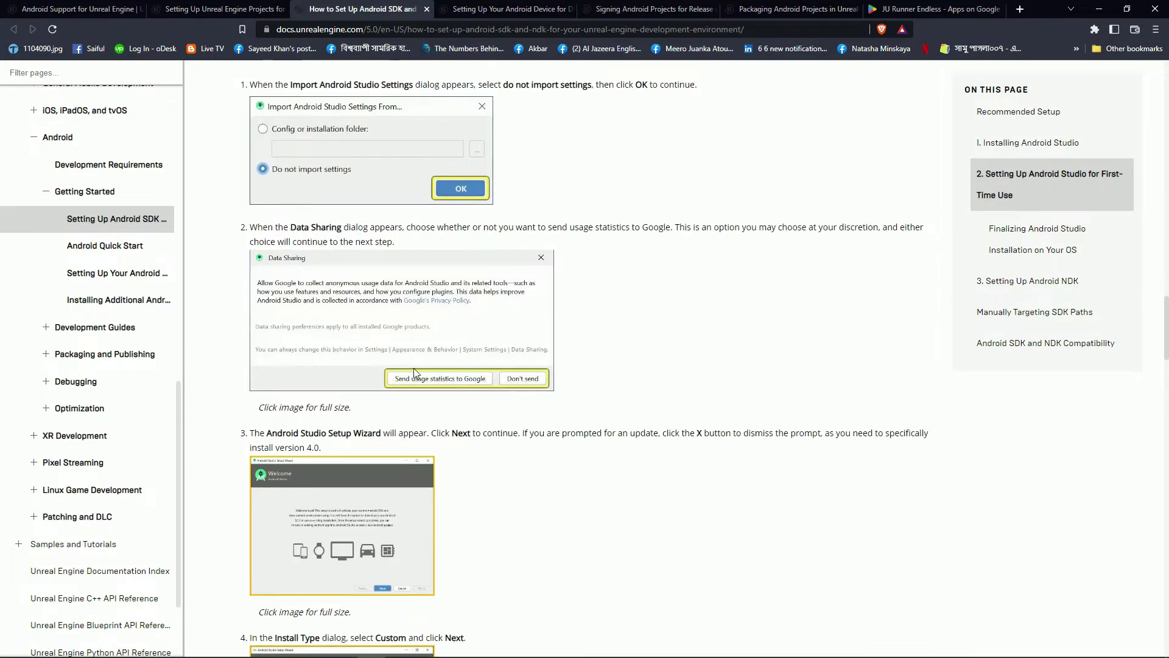
pyautogui.scroll(-3, 402, 378)
pyautogui.scroll(-8, 372, 365)
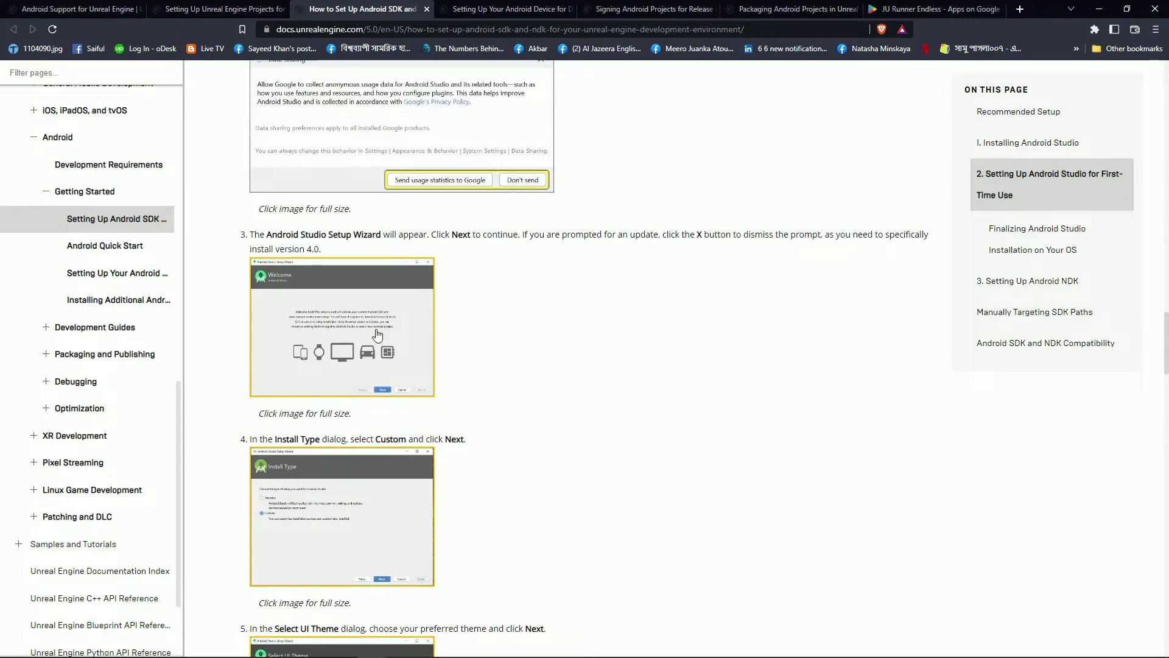
pyautogui.scroll(-9, 358, 349)
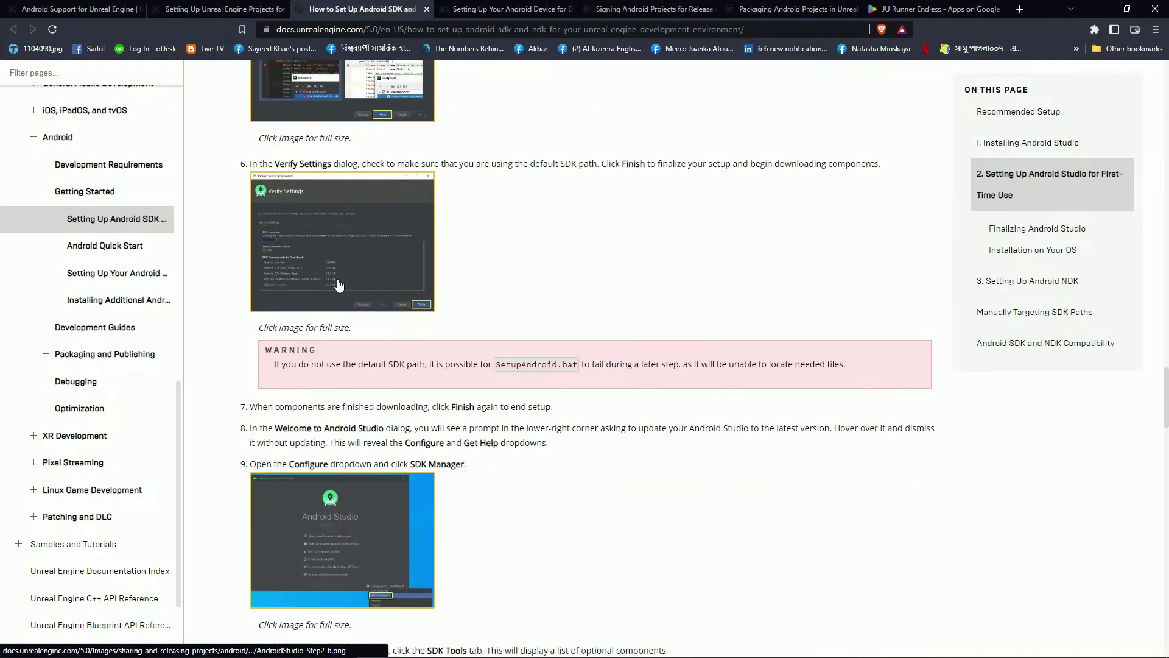
pyautogui.scroll(-7, 400, 317)
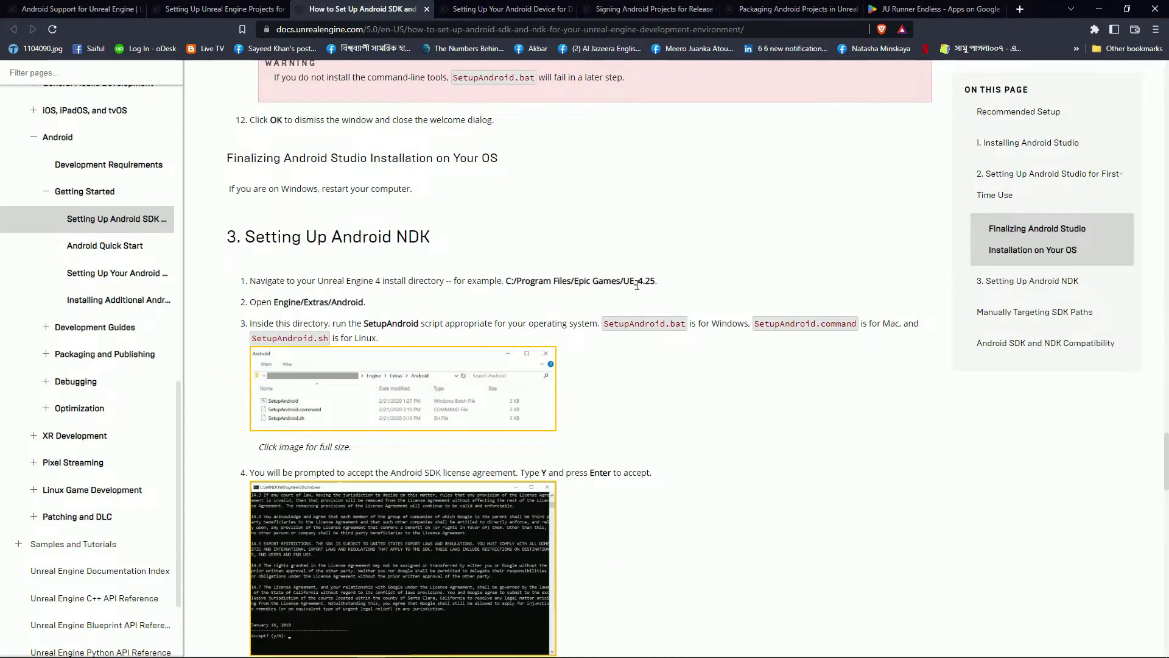
pyautogui.scroll(-9, 594, 325)
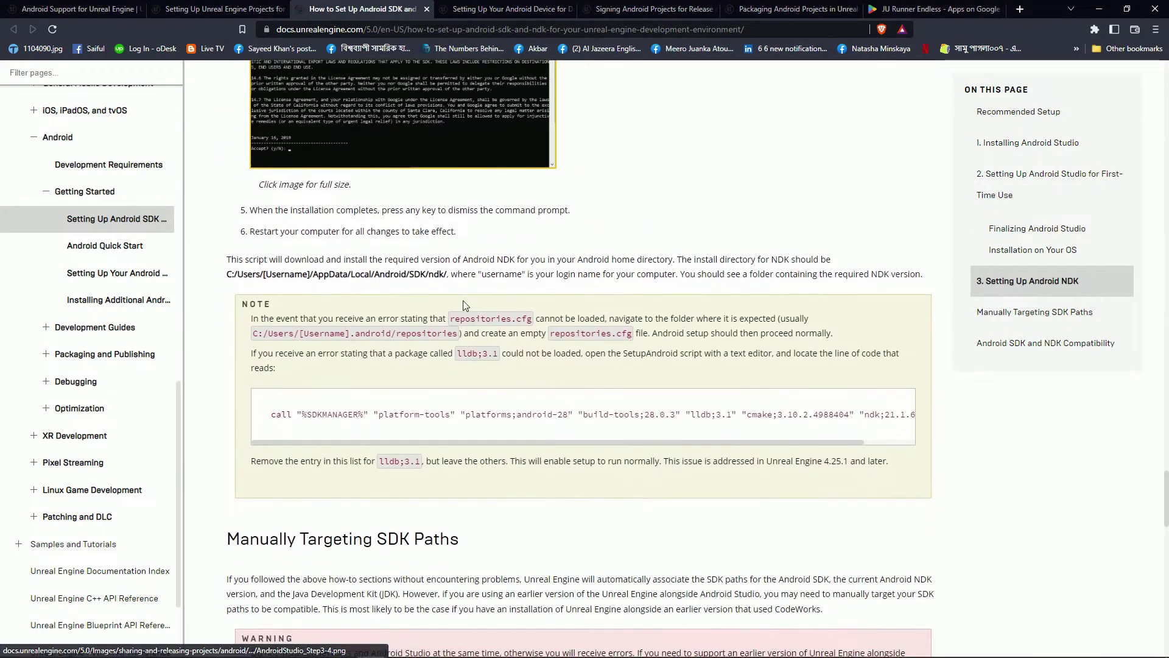
pyautogui.scroll(-5, 465, 305)
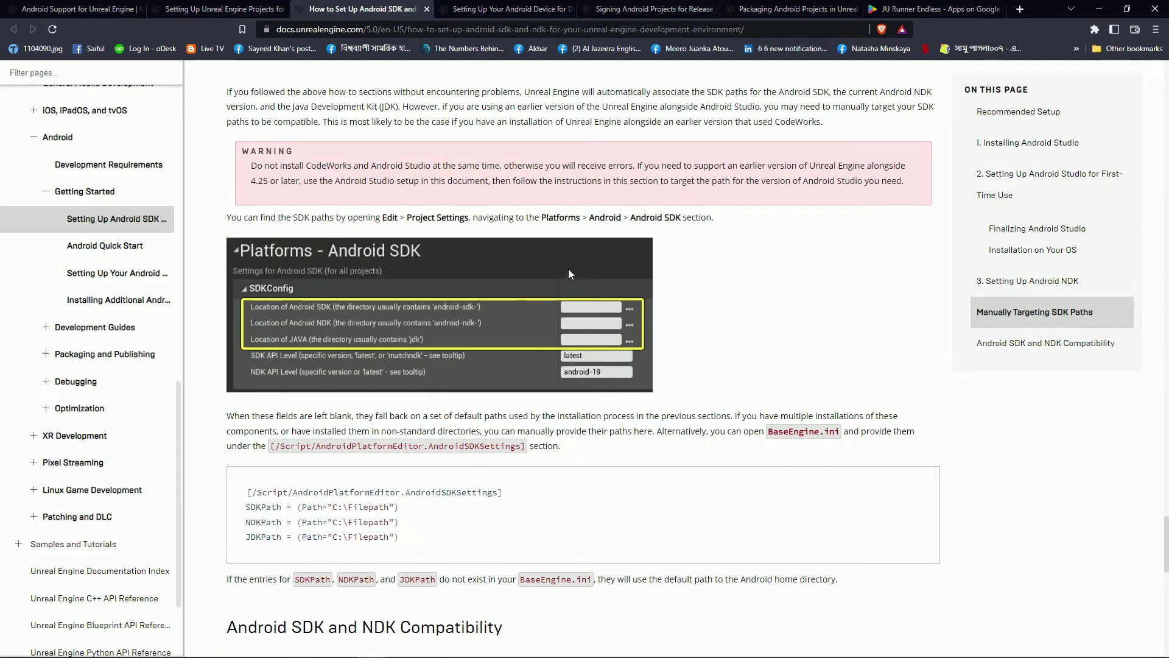
pyautogui.scroll(2, 523, 335)
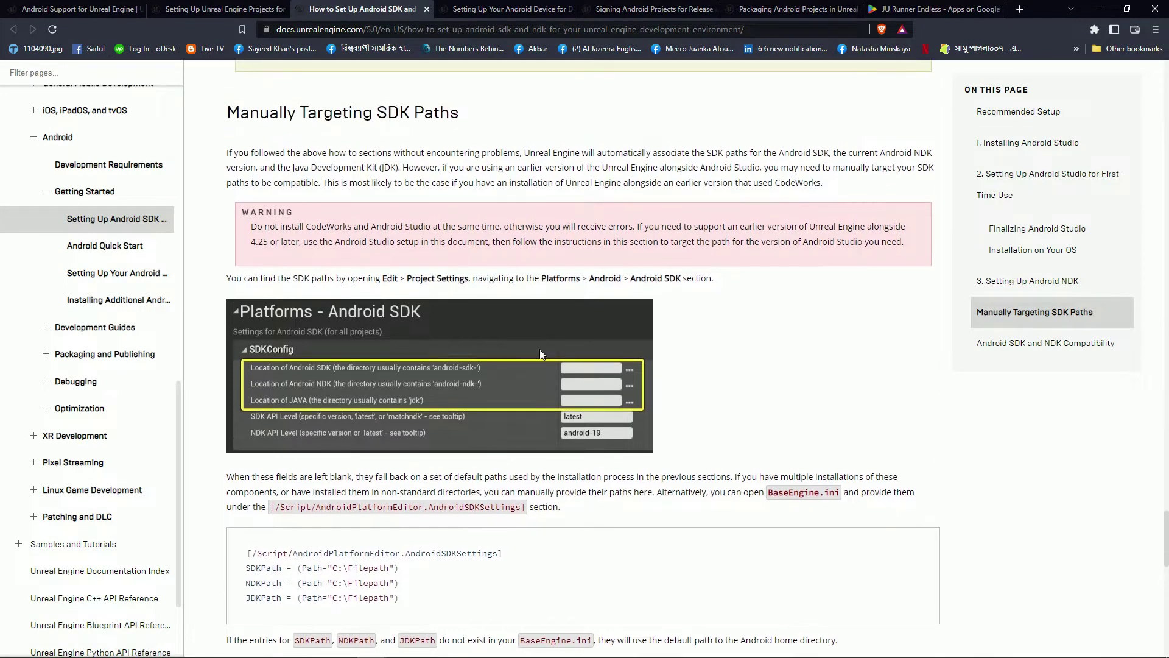
pyautogui.scroll(-10, 566, 352)
pyautogui.scroll(-1, 548, 348)
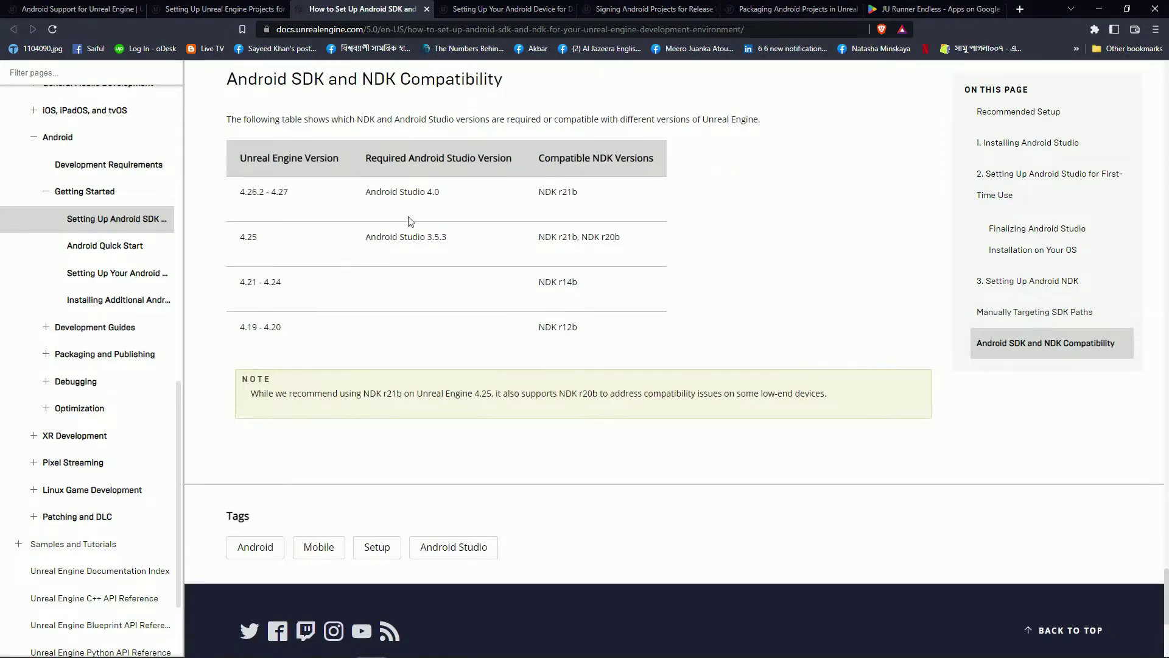
pyautogui.scroll(7, 477, 421)
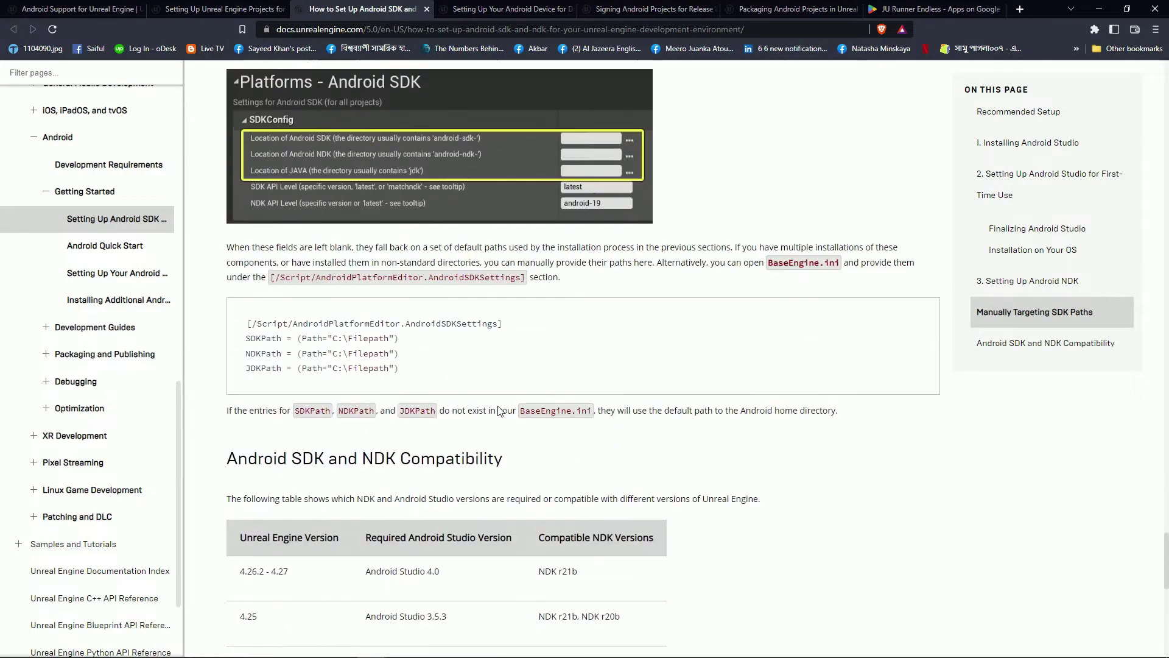
pyautogui.scroll(3, 525, 382)
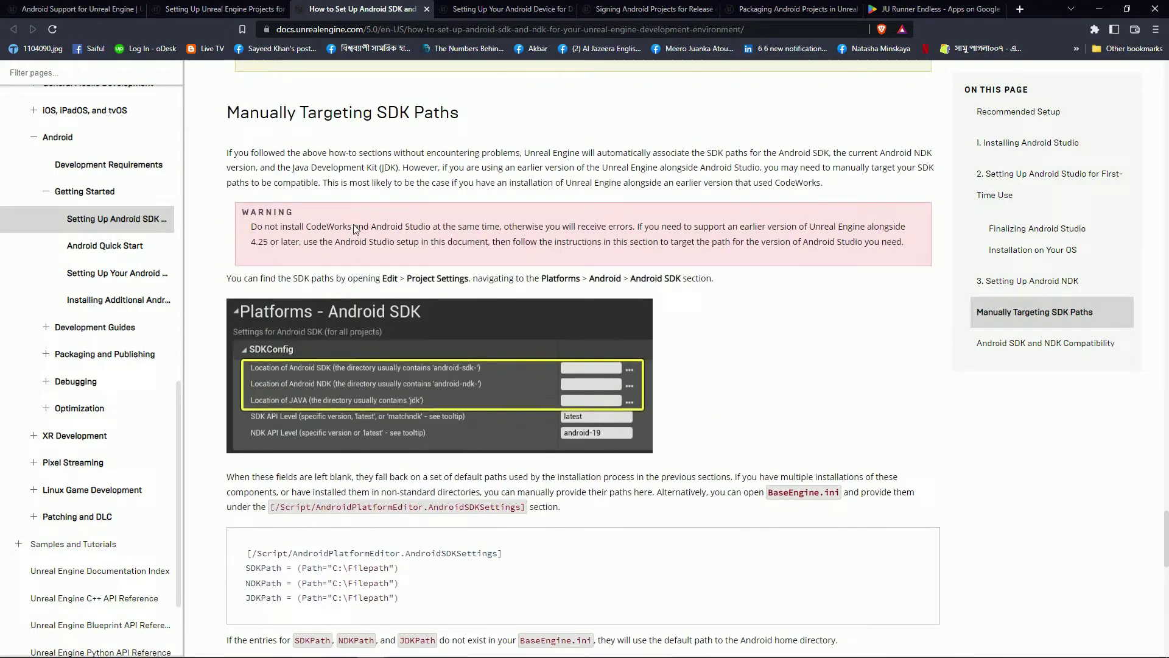
pyautogui.click(499, 7)
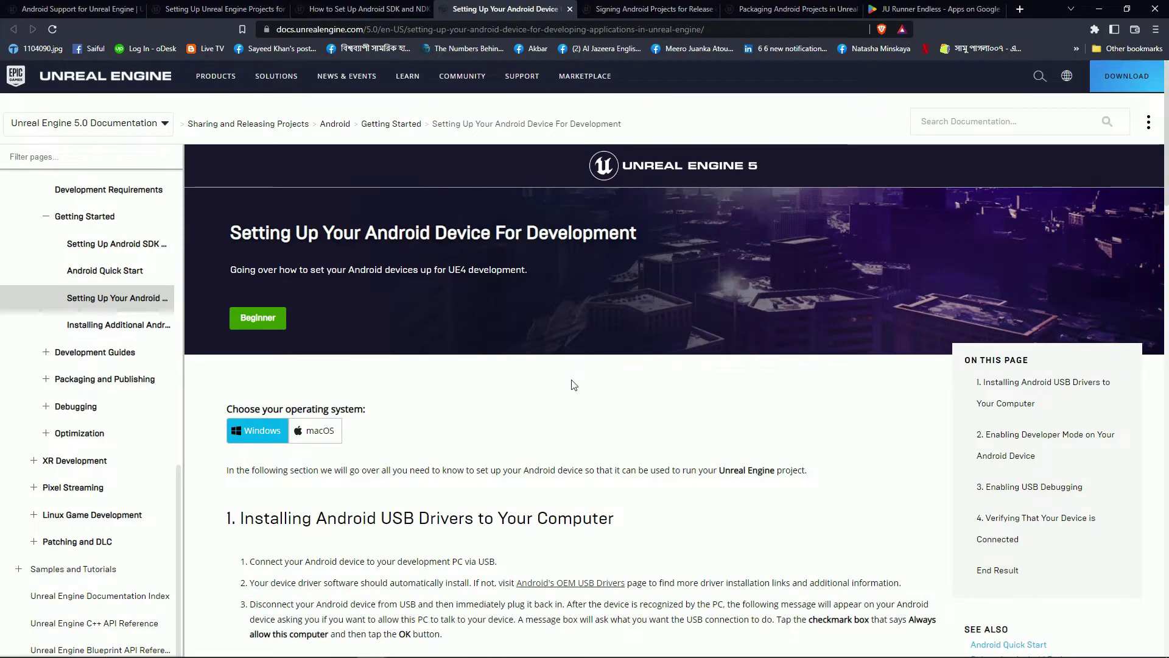
# Open the Signing Projects for Release guide and scroll down to its Generating Key steps.
pyautogui.scroll(-15, 574, 385)
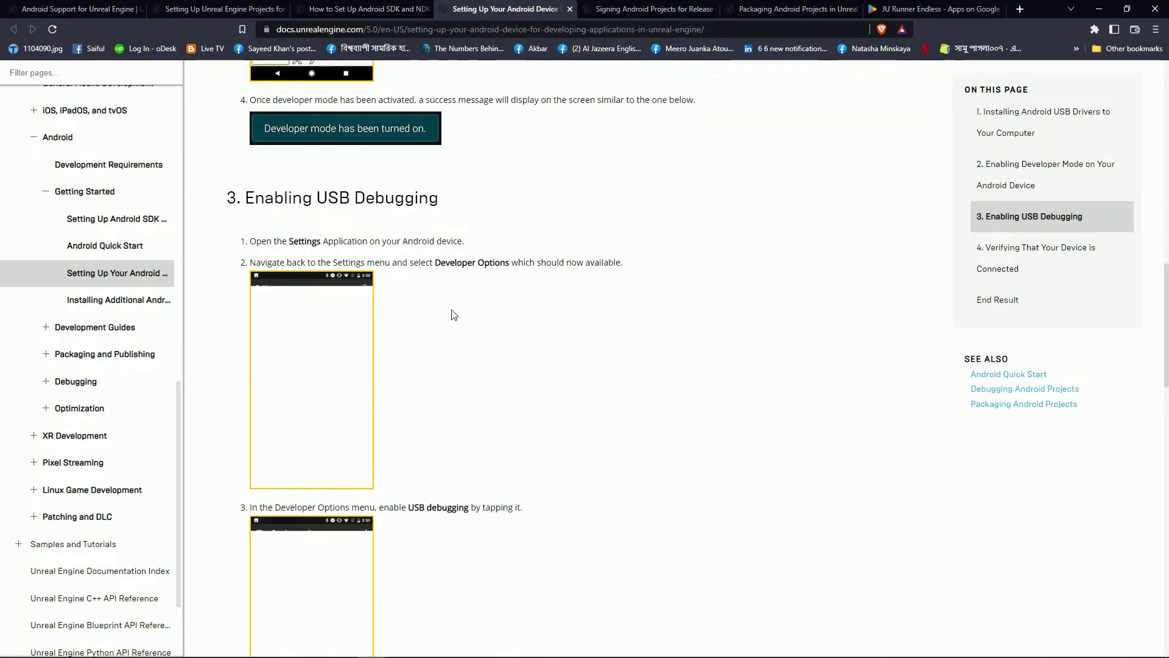
pyautogui.click(651, 9)
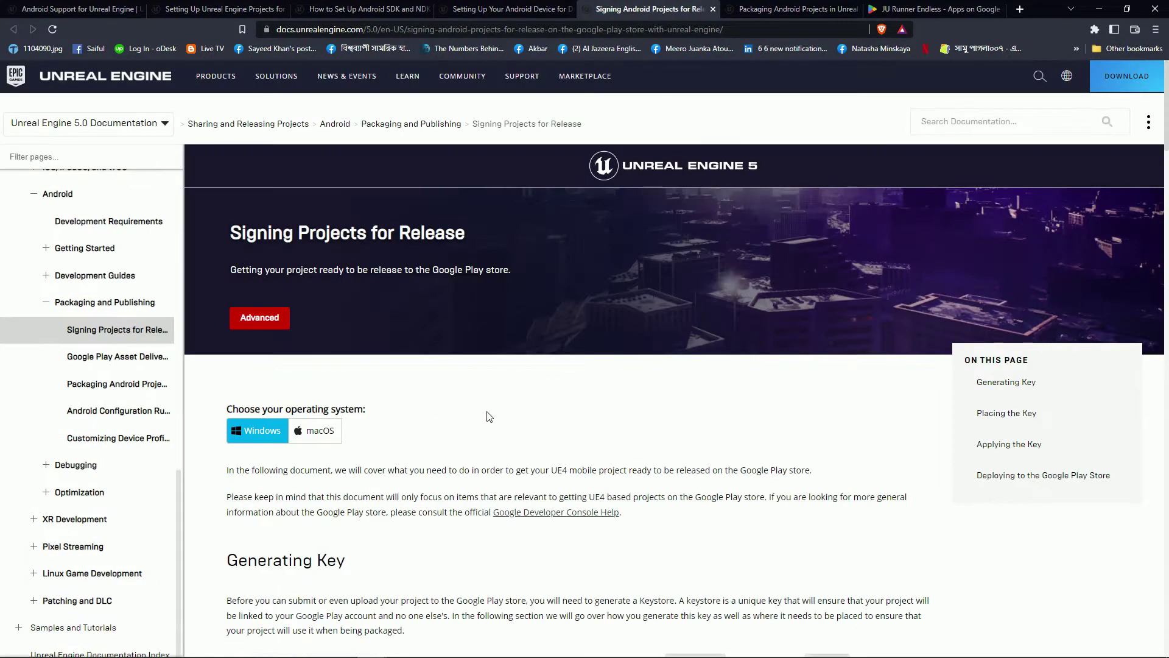
pyautogui.scroll(-5, 487, 414)
pyautogui.scroll(-2, 342, 470)
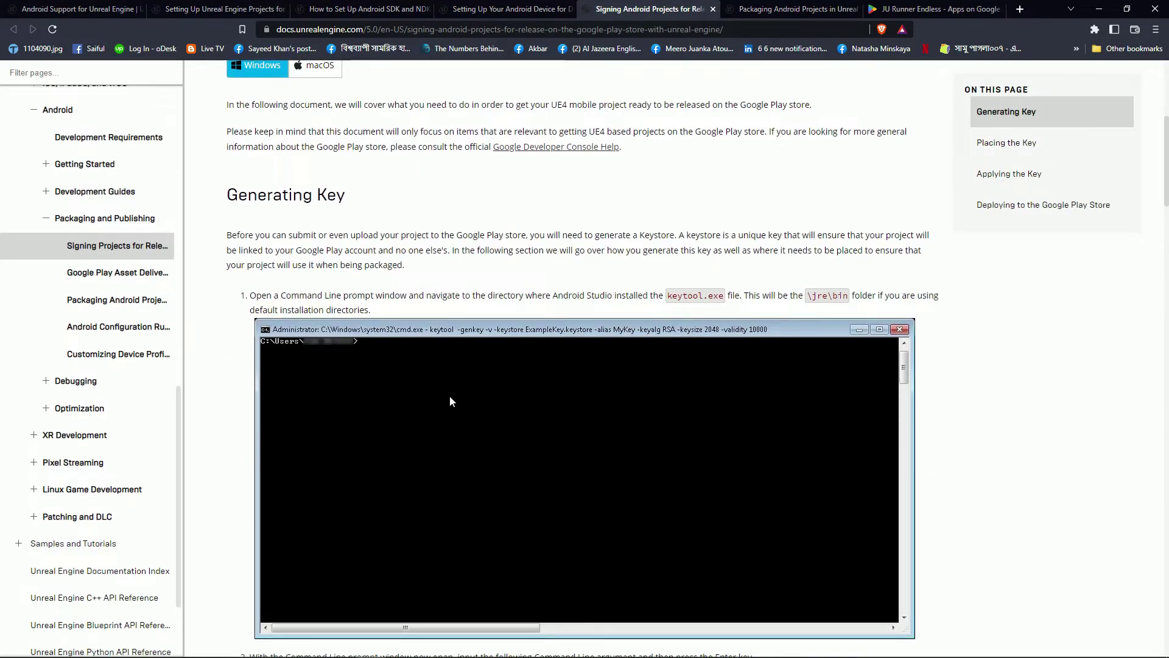
pyautogui.scroll(-2, 426, 329)
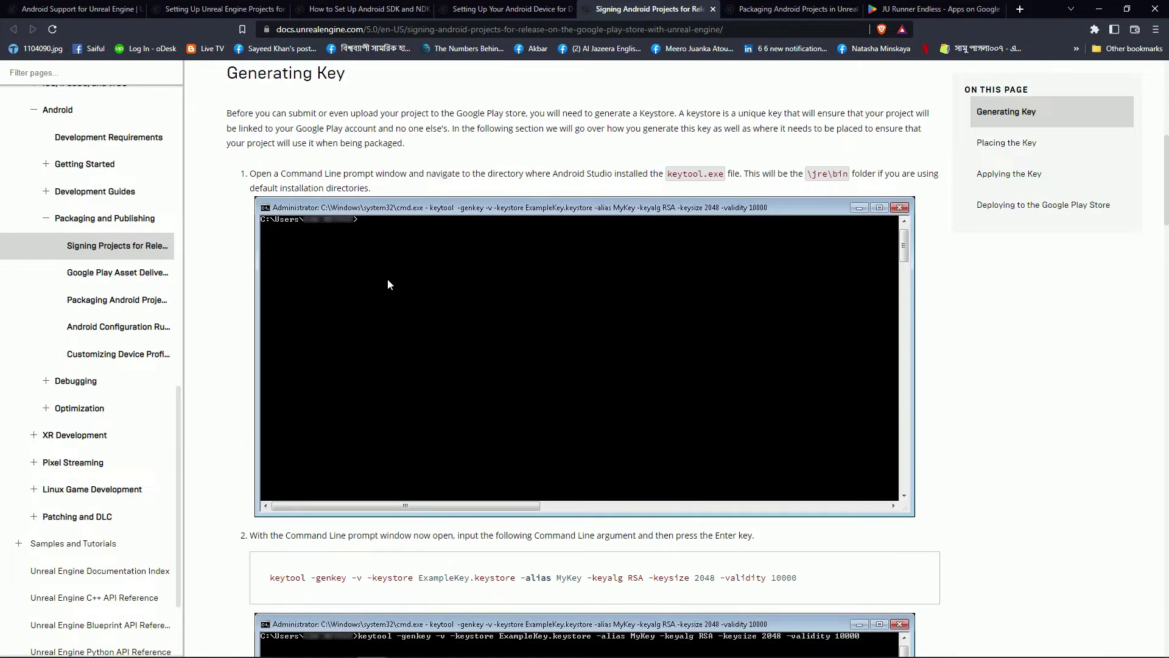
pyautogui.scroll(-3, 480, 310)
pyautogui.scroll(-3, 478, 327)
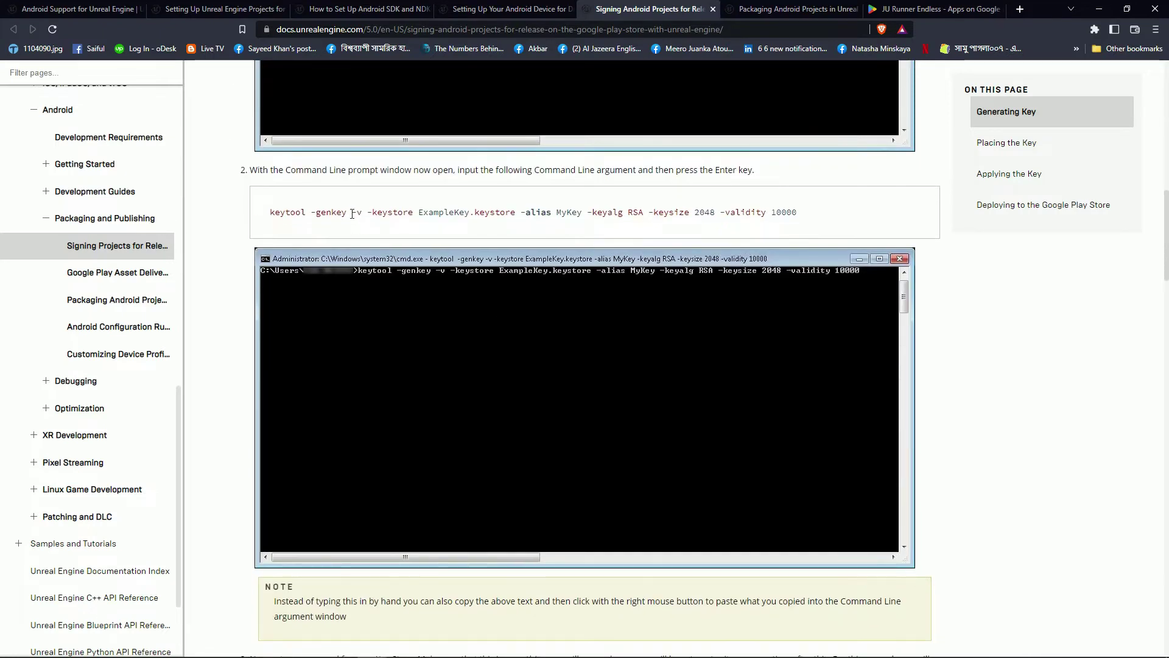
# Highlight the keytool command under step 2, then clear the selection.
pyautogui.moveTo(273, 208); pyautogui.dragTo(625, 210)
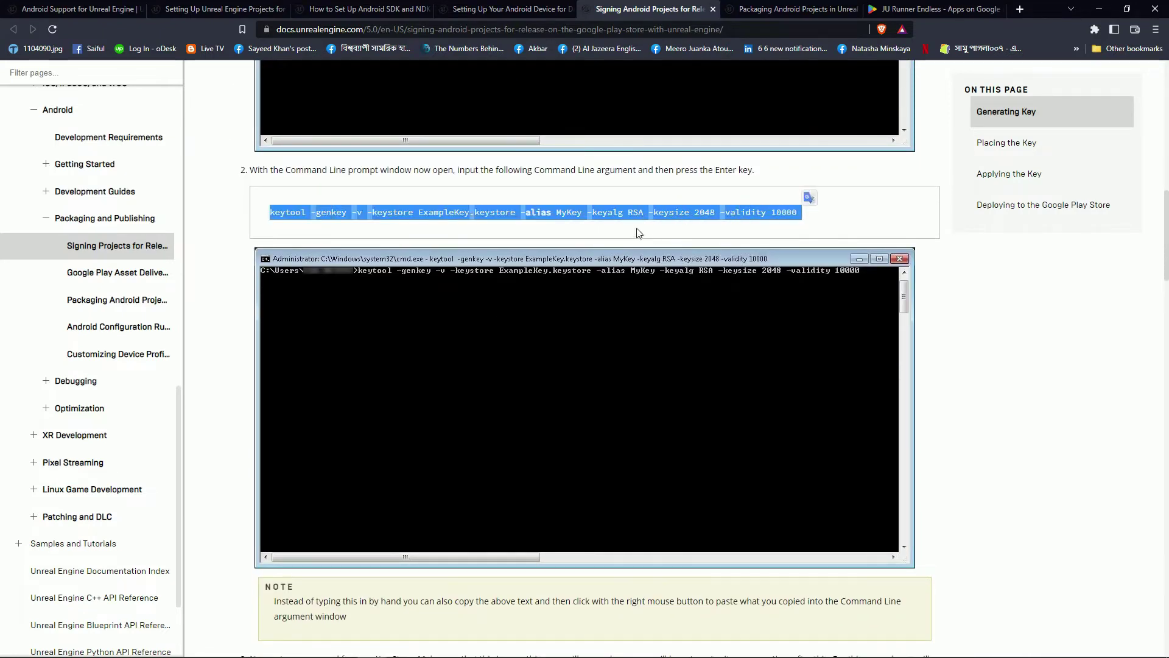
pyautogui.scroll(-3, 587, 244)
pyautogui.scroll(4, 427, 238)
pyautogui.click(288, 228)
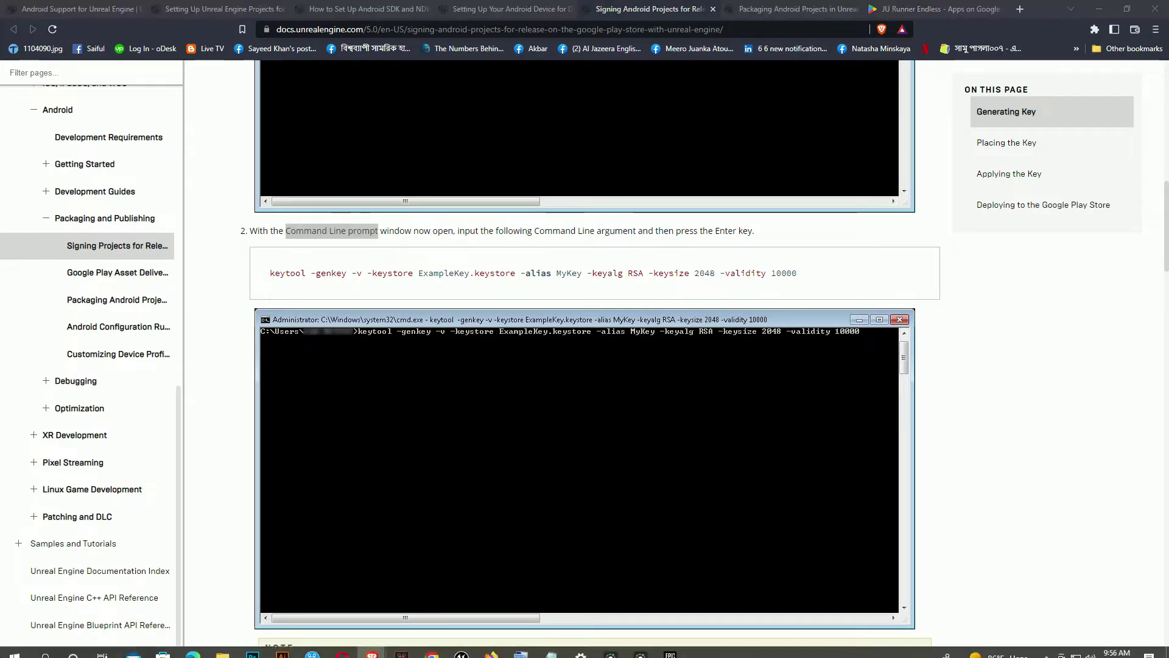
pyautogui.click(13, 649)
# Launch Command Prompt and run the guide's keytool -genkey command to create ExampleKey.keystore.
pyautogui.write('cmd')
pyautogui.press('Return')
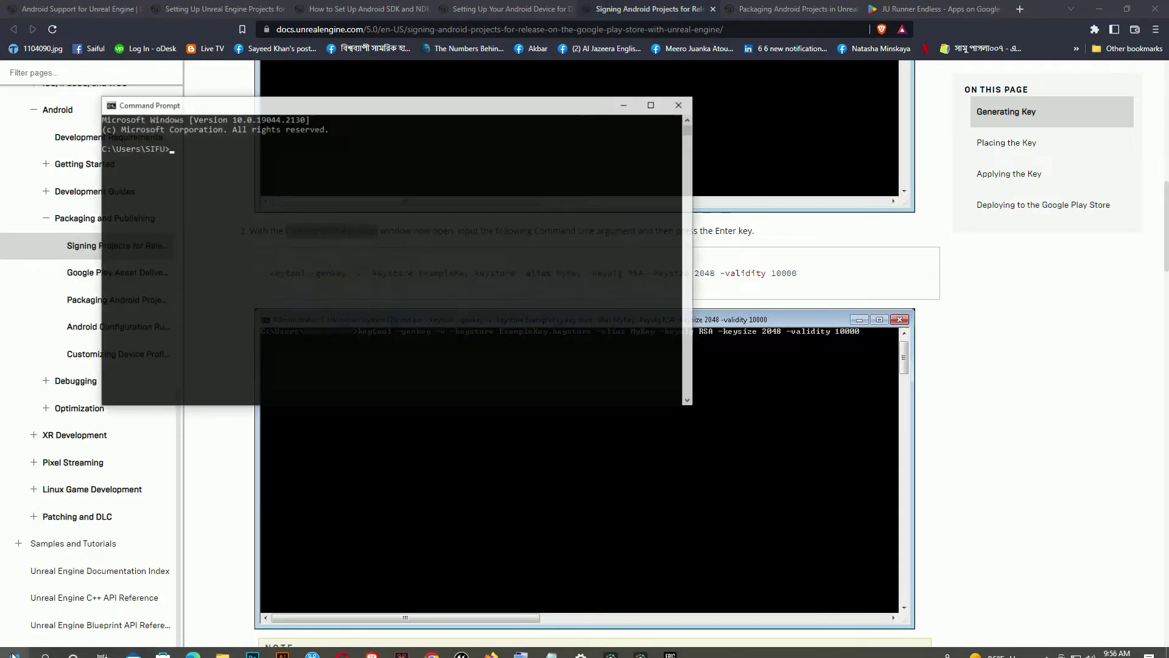
pyautogui.click(626, 104)
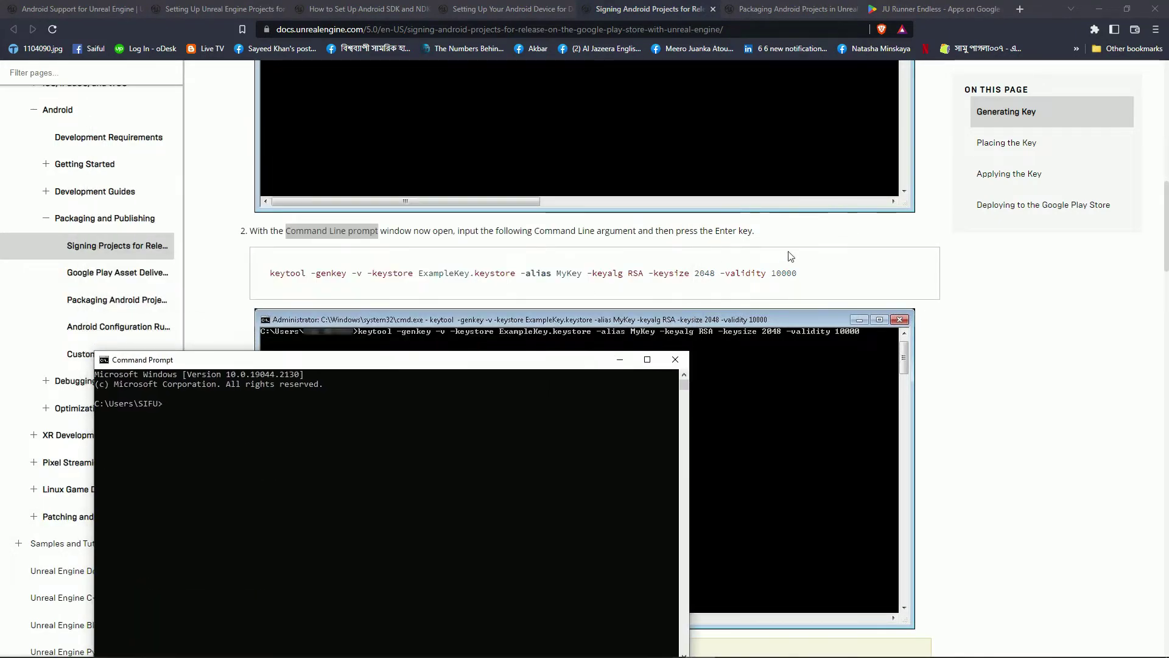
pyautogui.moveTo(802, 273); pyautogui.dragTo(291, 286)
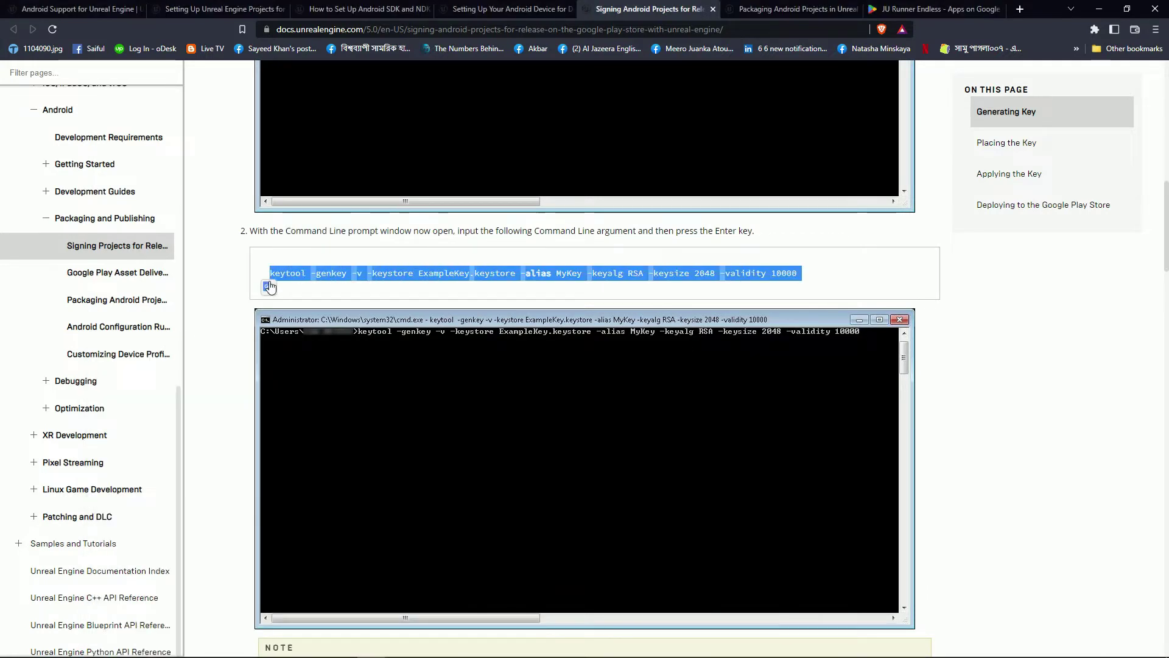
pyautogui.click(700, 646)
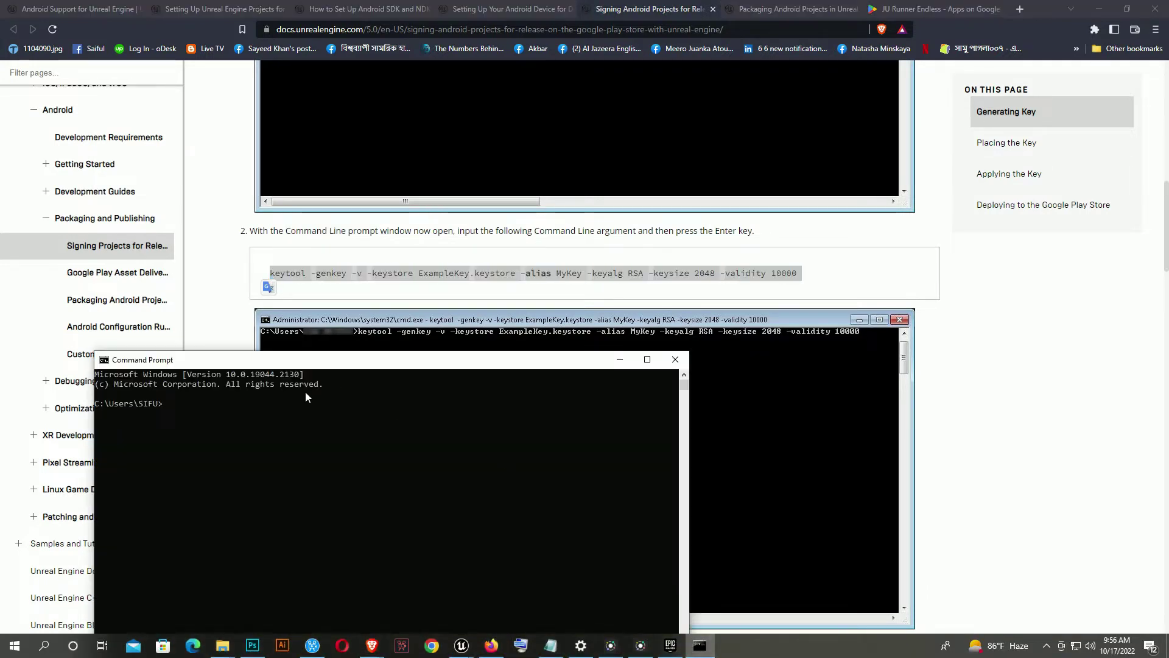
pyautogui.hotkey('ctrl', 'v')
pyautogui.press('Return')
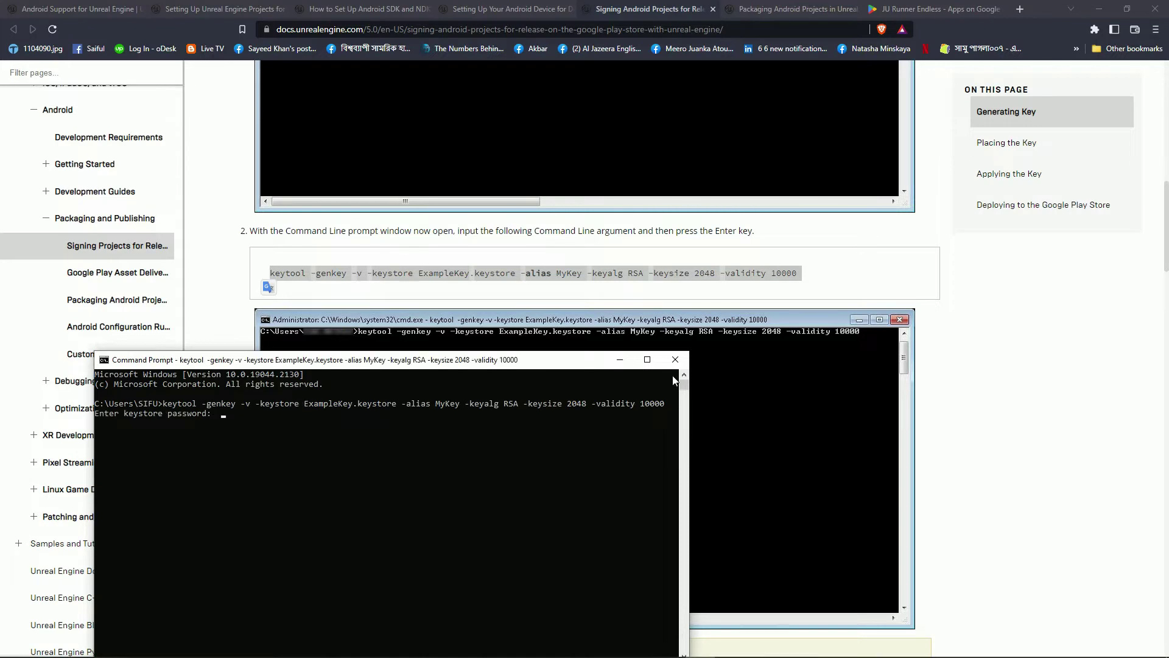
pyautogui.click(675, 359)
# Read the remaining key-signing steps through Deploying to the Google Play Store, then open Packaging Android Projects.
pyautogui.scroll(-7, 839, 356)
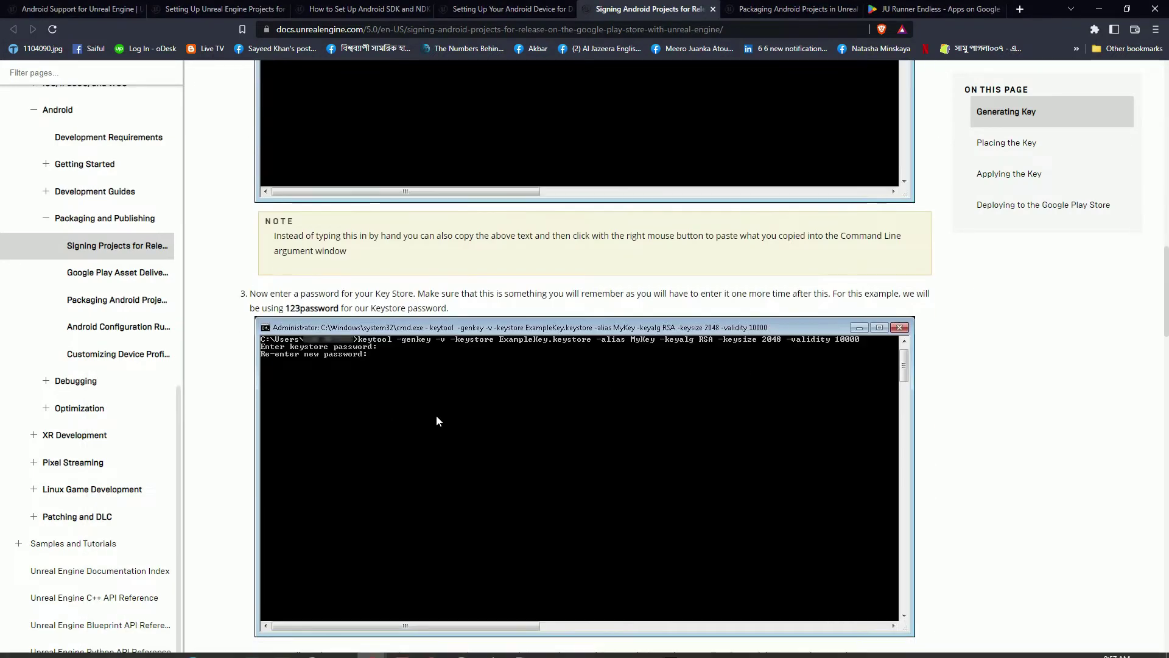
pyautogui.scroll(-12, 341, 353)
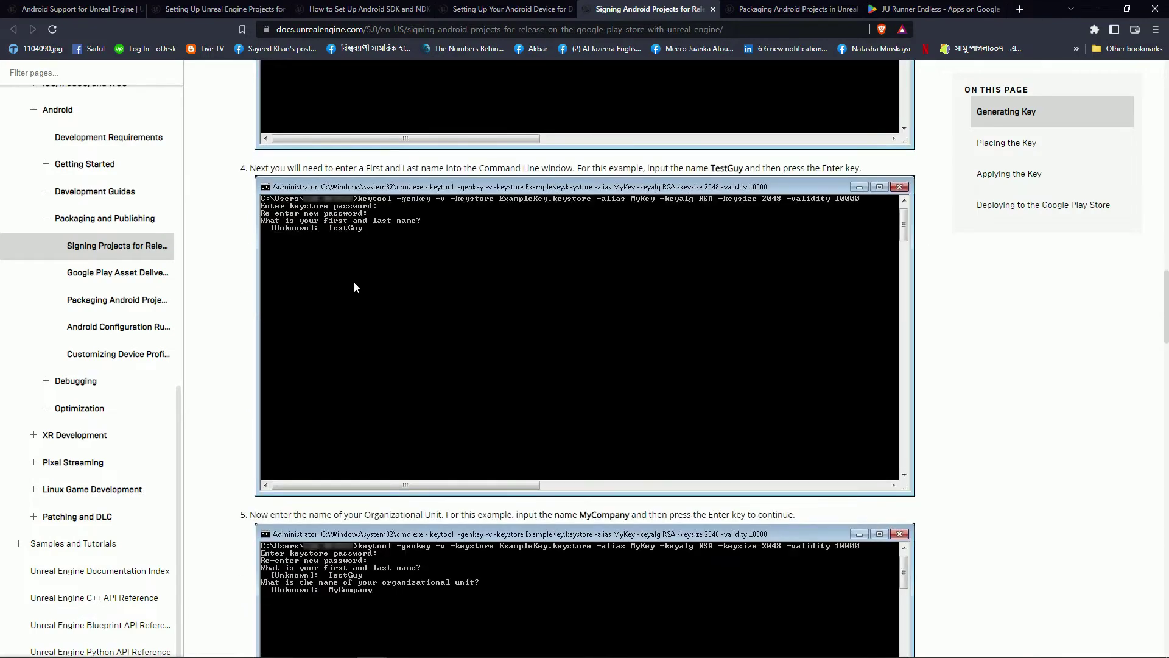
pyautogui.scroll(-10, 407, 365)
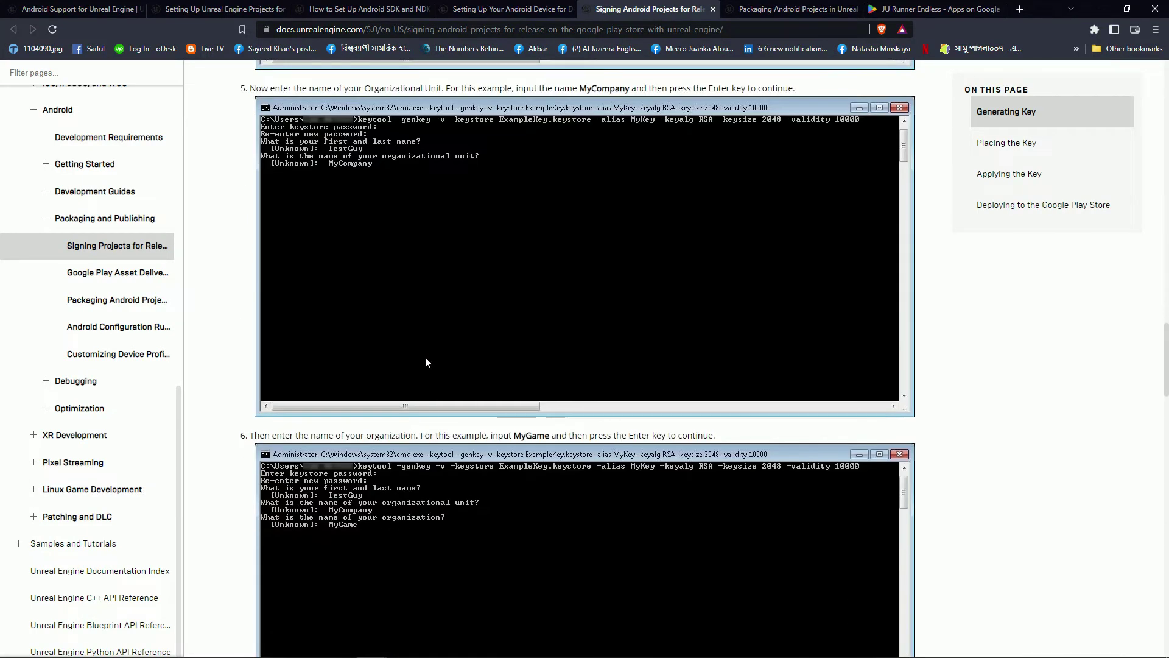
pyautogui.scroll(-14, 385, 329)
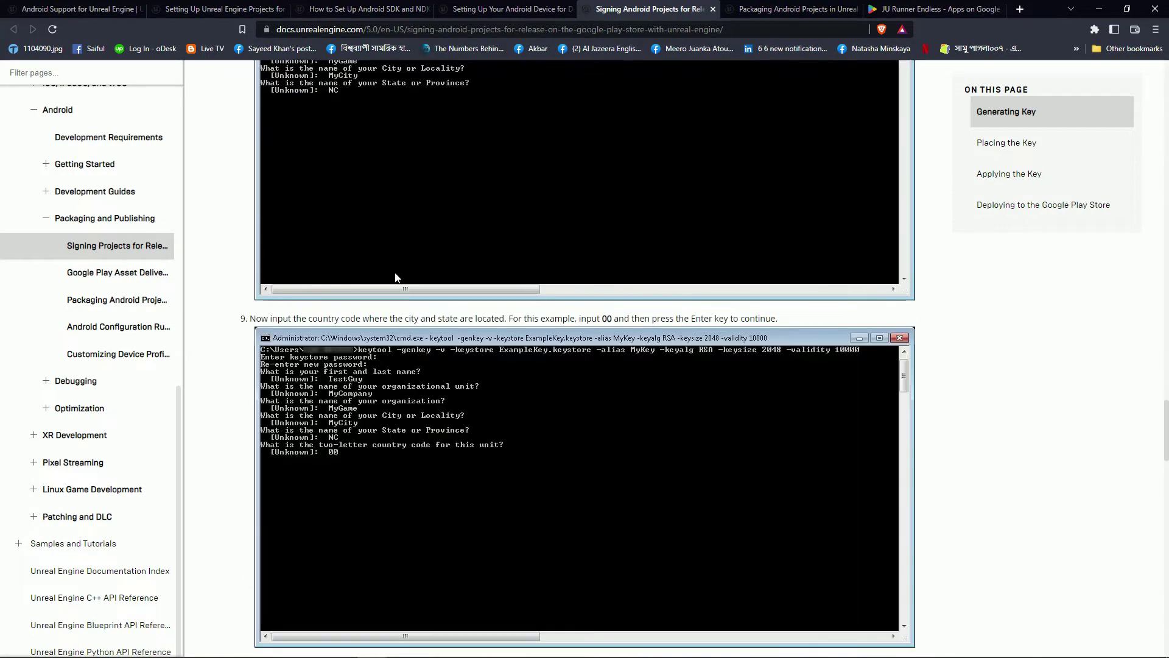
pyautogui.scroll(-20, 434, 287)
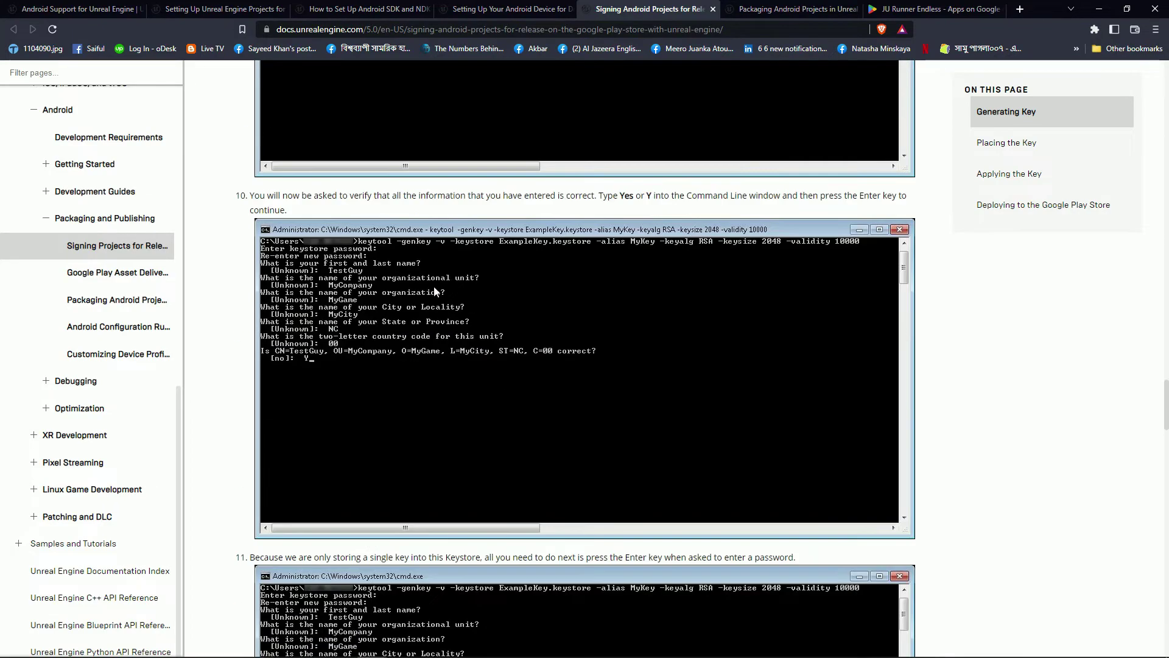
pyautogui.scroll(-9, 436, 292)
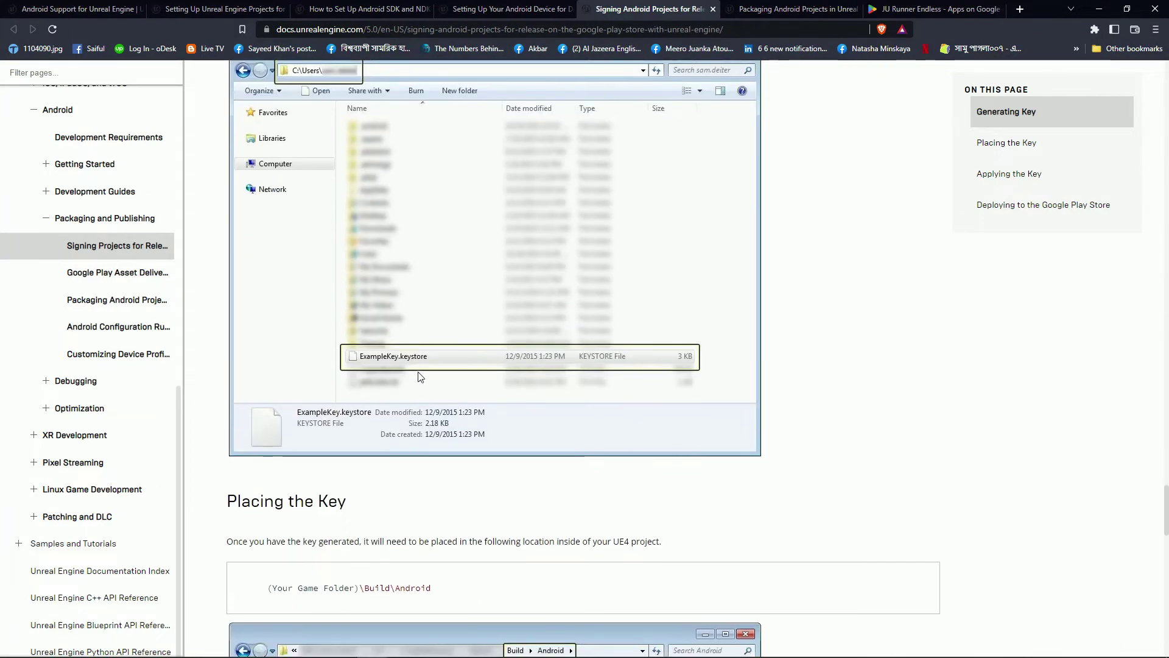
pyautogui.scroll(1, 563, 272)
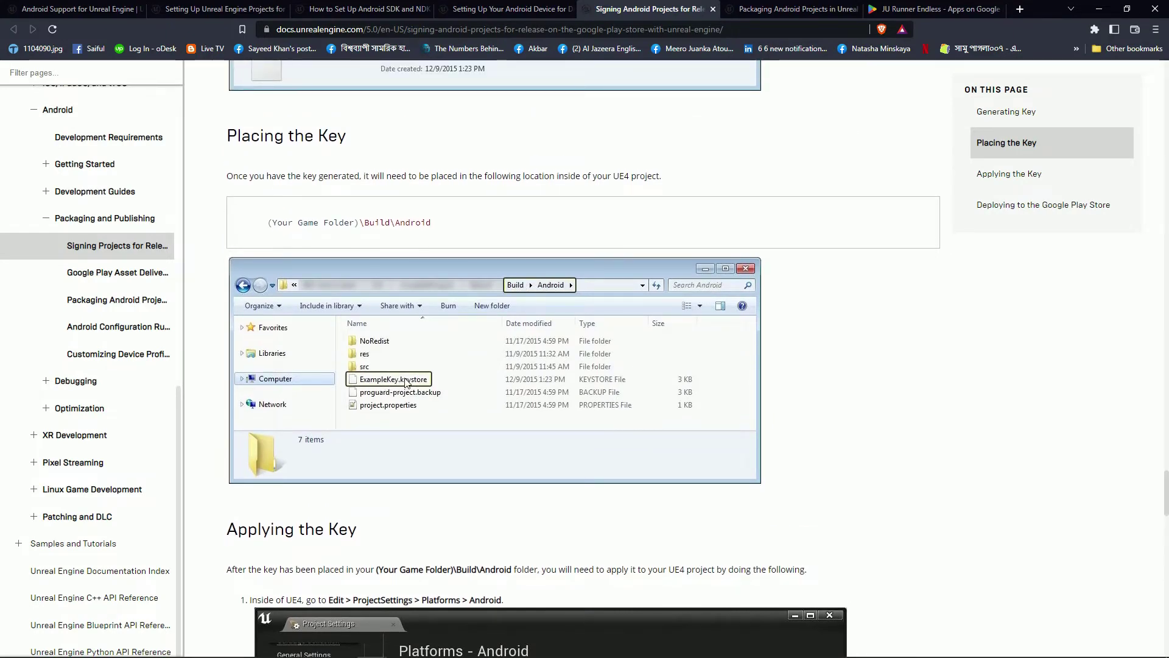
pyautogui.scroll(-8, 405, 382)
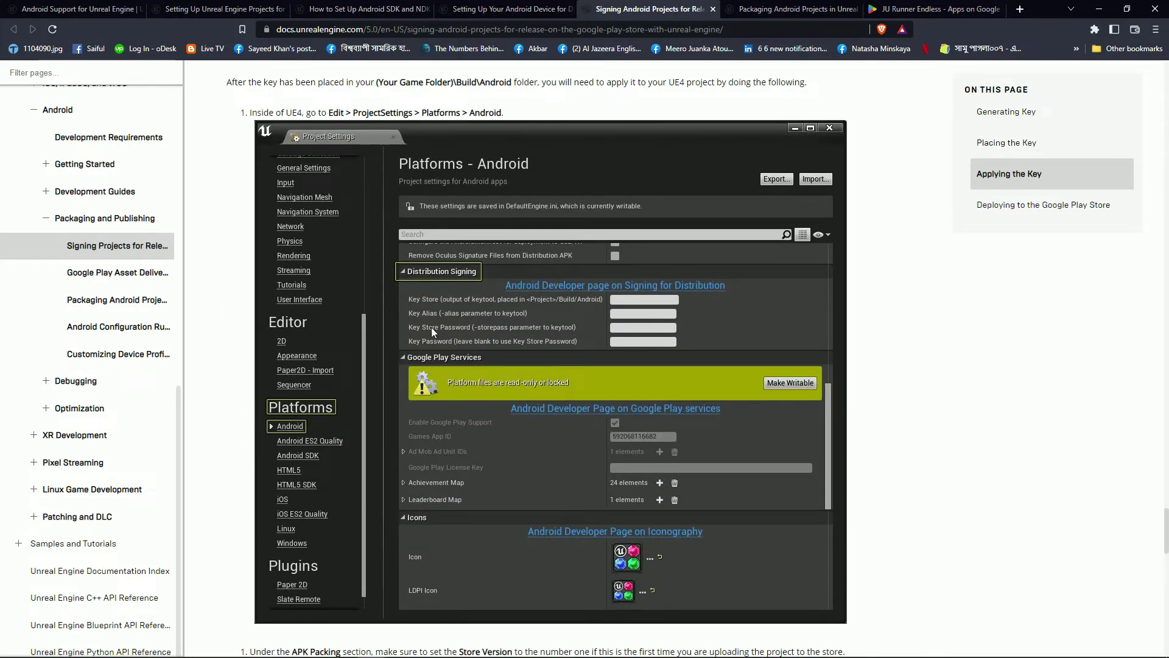
pyautogui.scroll(1, 447, 329)
pyautogui.scroll(-9, 548, 341)
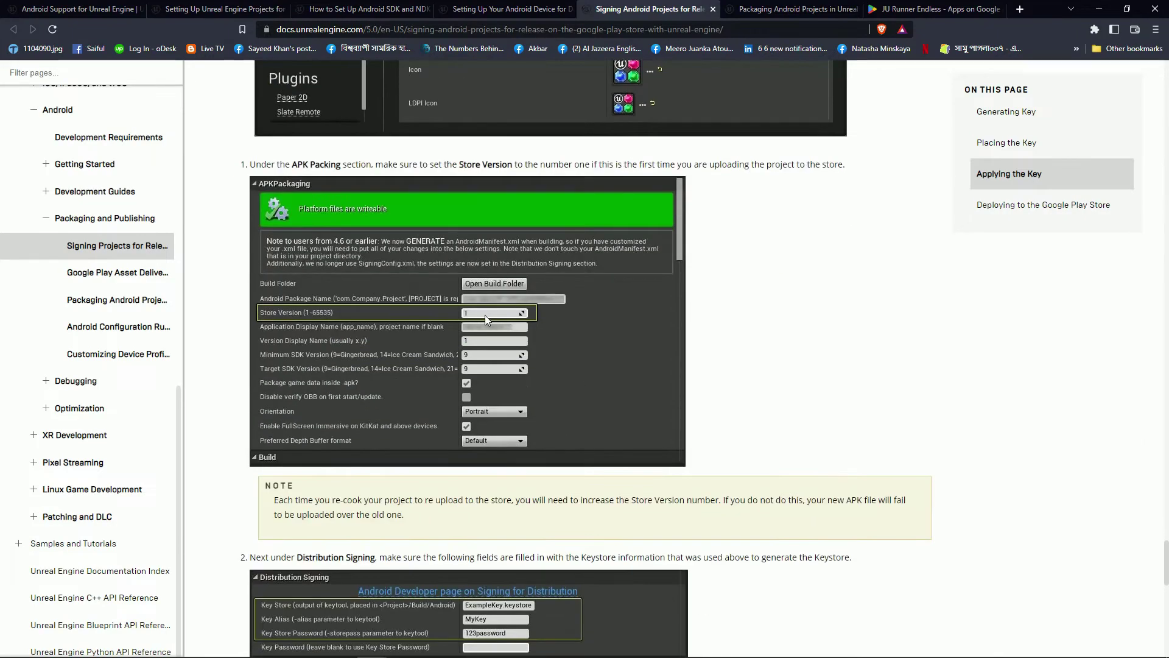
pyautogui.scroll(-10, 487, 316)
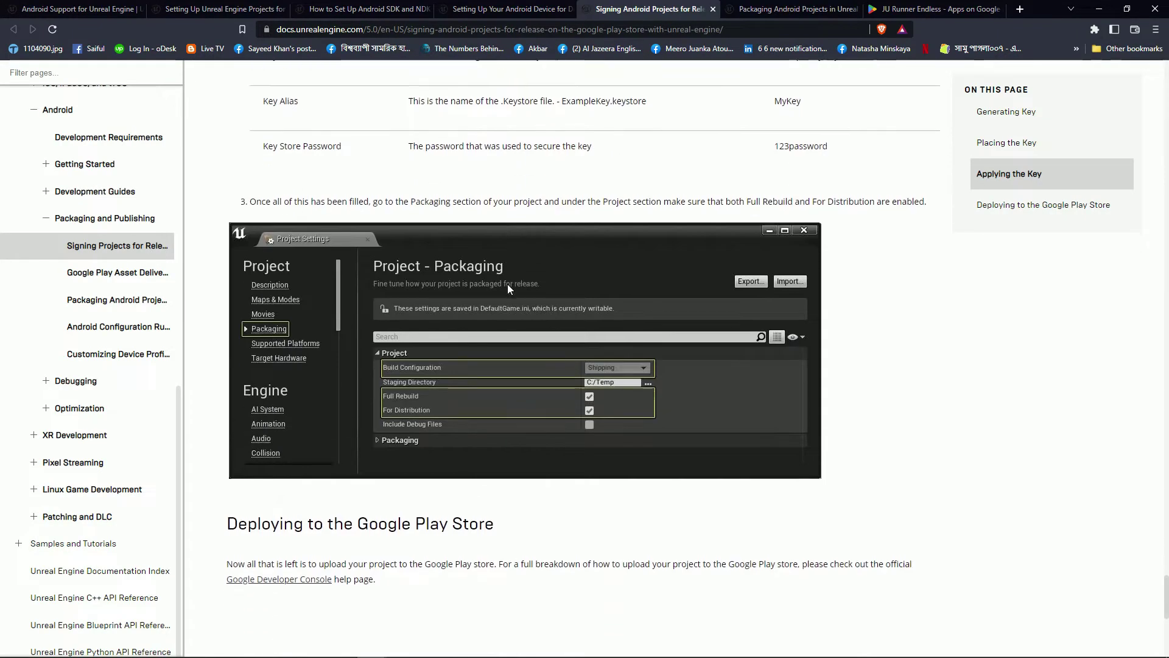
pyautogui.scroll(-4, 492, 405)
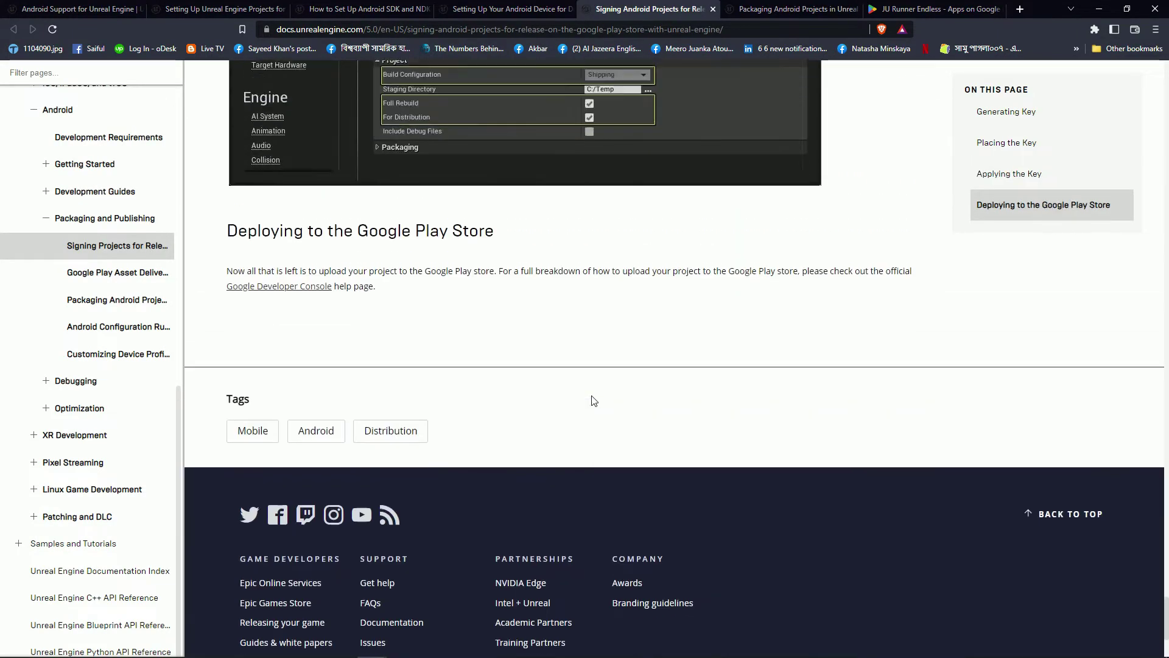
pyautogui.scroll(7, 591, 396)
pyautogui.click(807, 8)
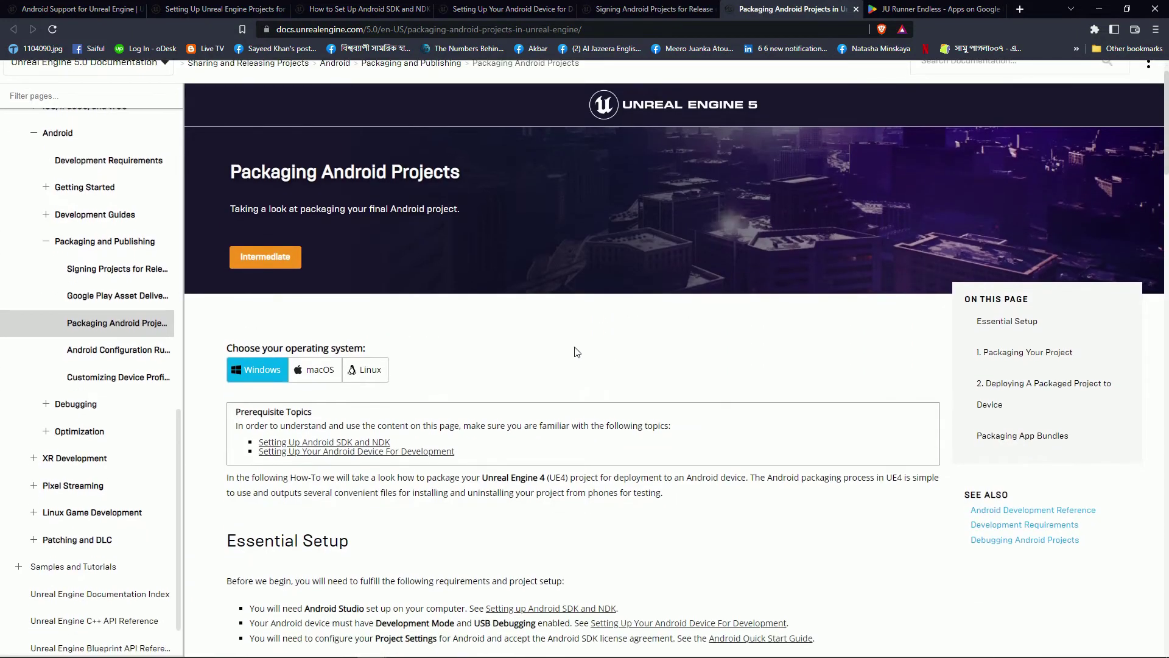
# Scroll the Packaging Android Projects guide and view the package menu screenshot enlarged.
pyautogui.scroll(-9, 575, 347)
pyautogui.scroll(-4, 574, 351)
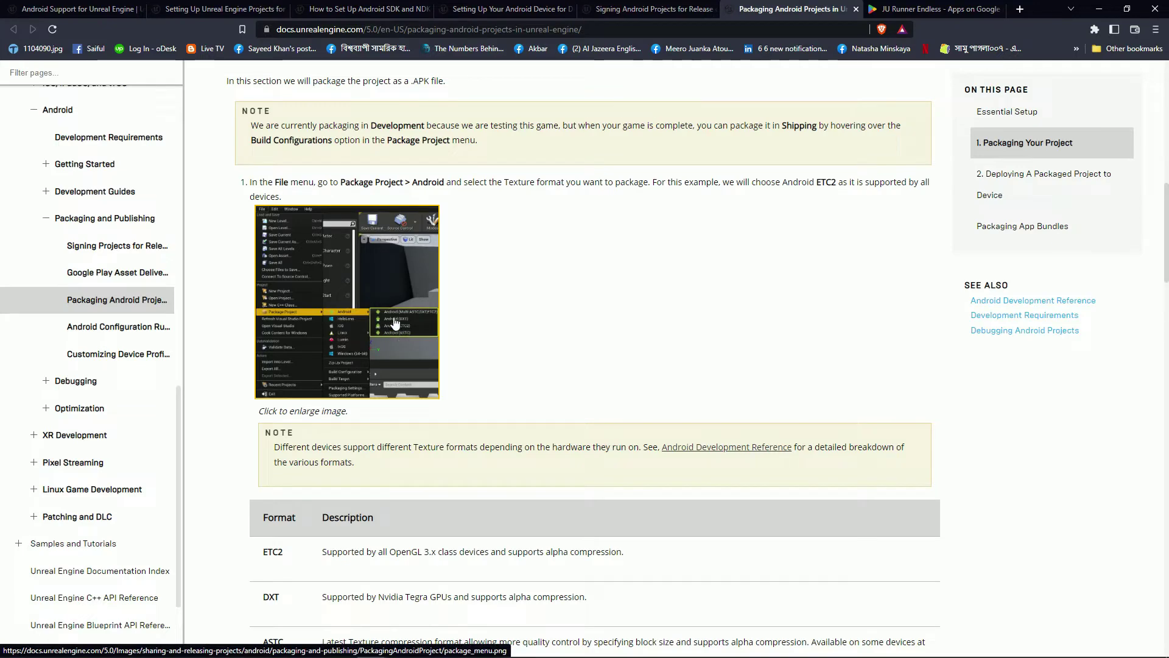
pyautogui.click(393, 323)
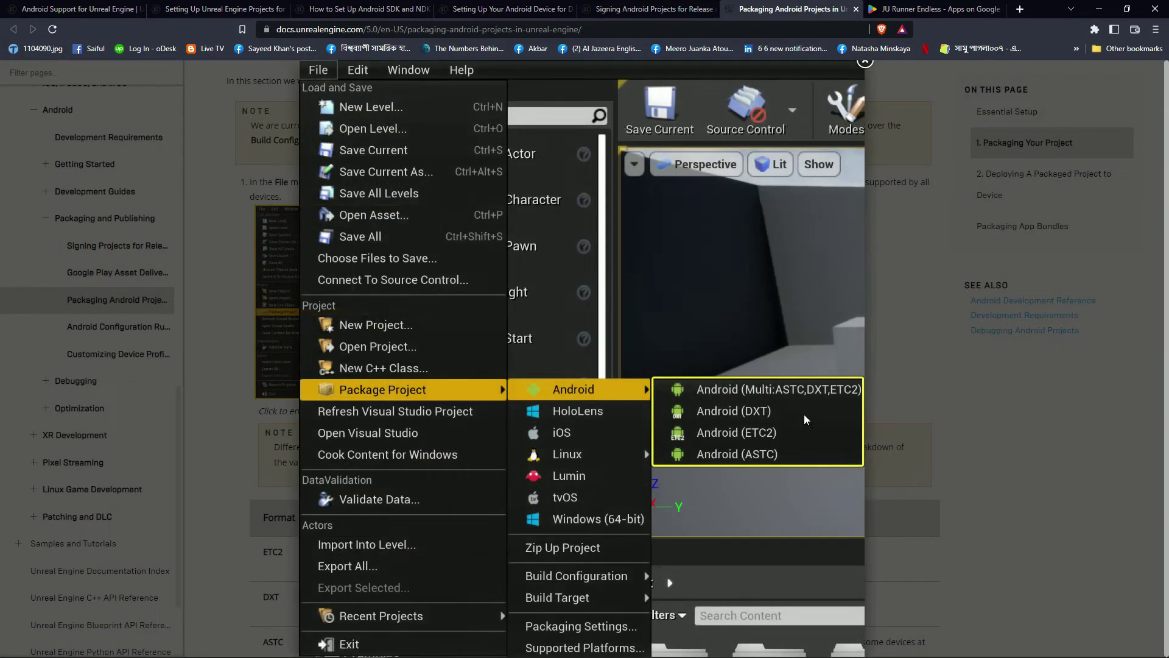
pyautogui.click(955, 353)
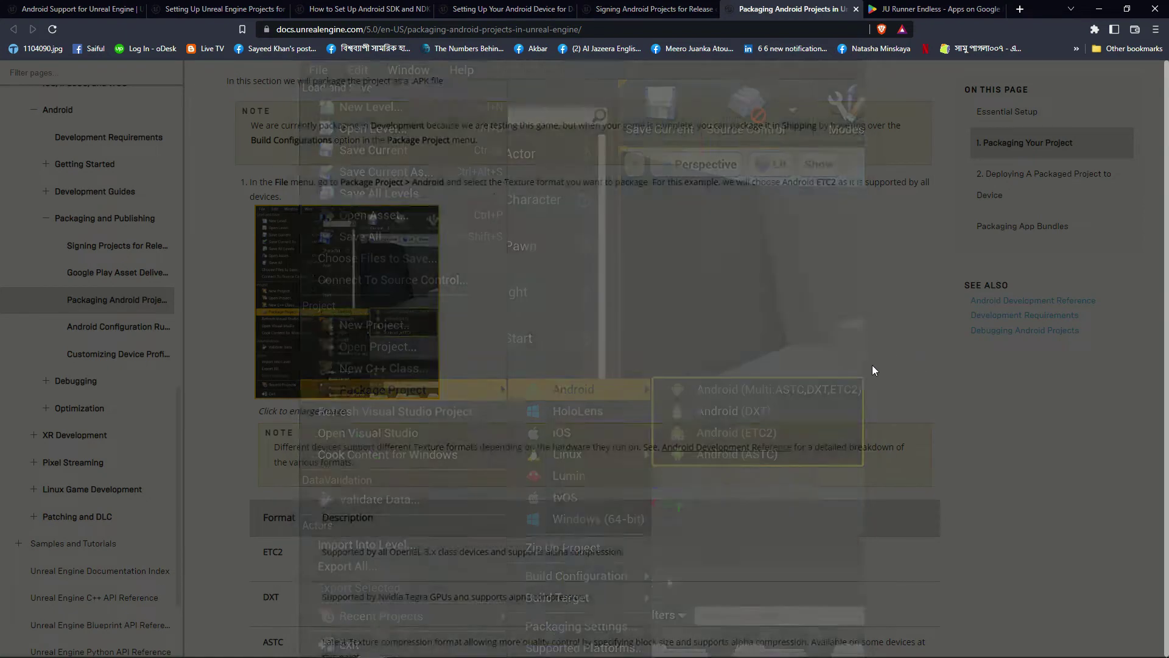
# Continue to deployment, enlarging the Android_ETC2 folder and phone Apps screen screenshots.
pyautogui.scroll(-10, 781, 353)
pyautogui.scroll(-5, 784, 359)
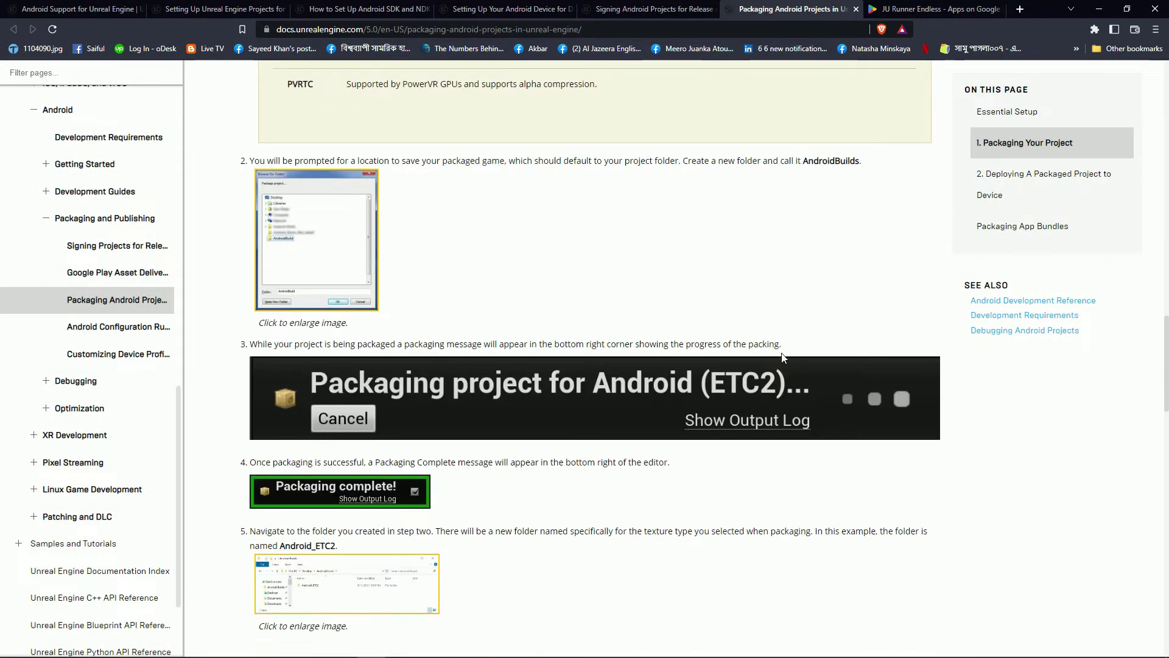
pyautogui.scroll(-6, 363, 393)
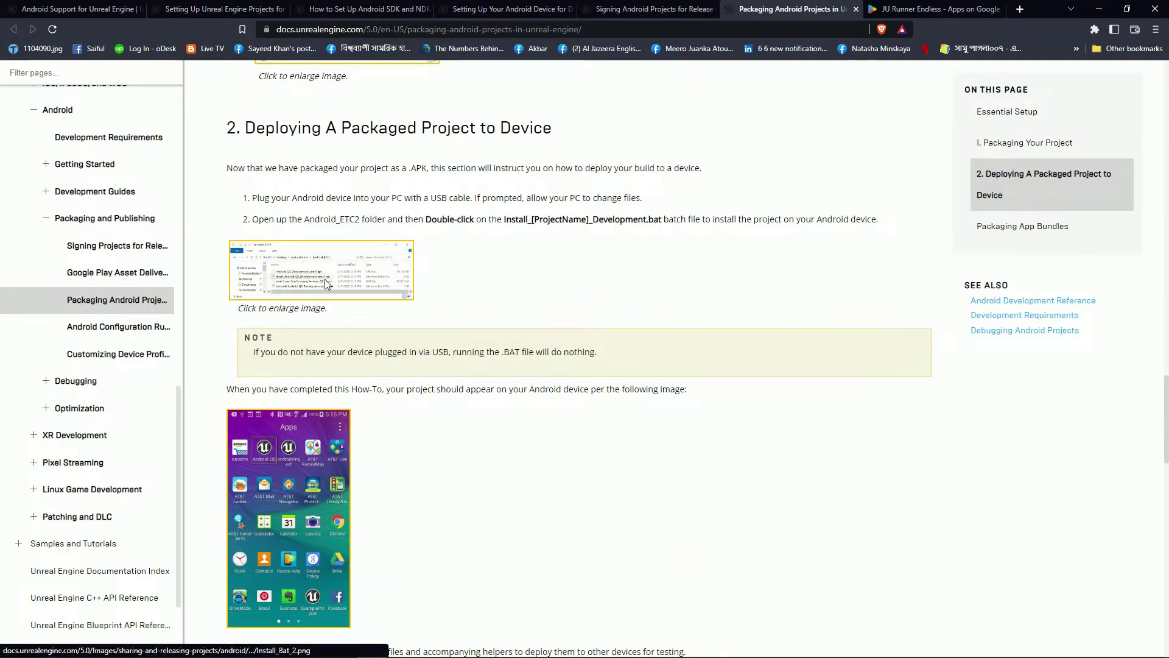
pyautogui.click(325, 280)
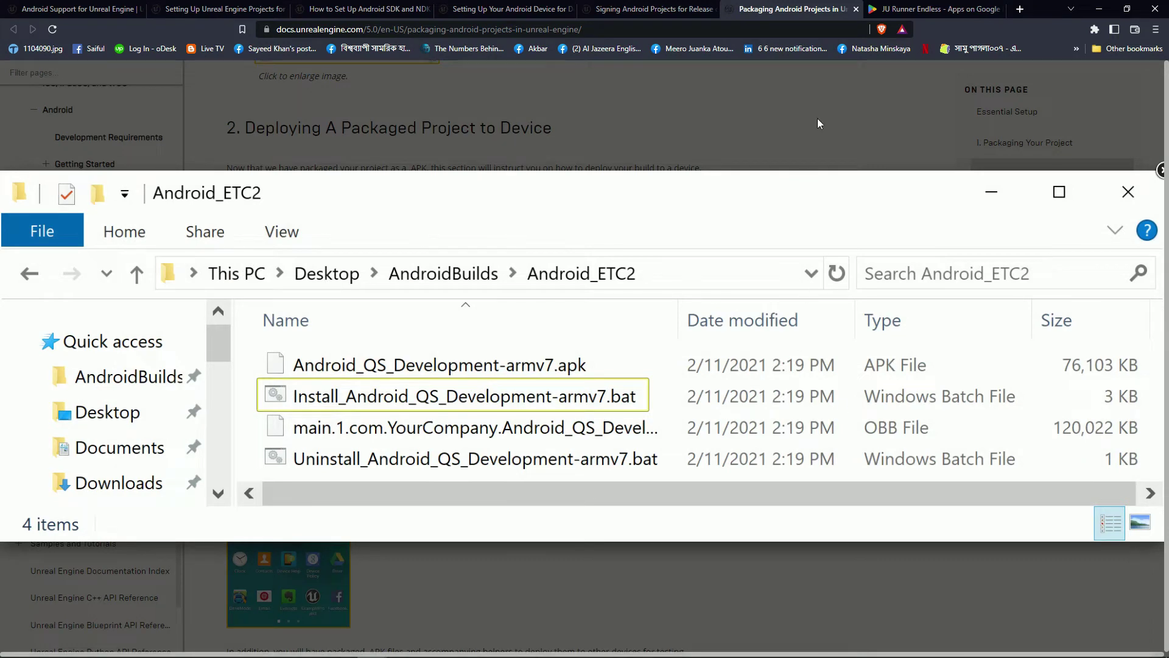
pyautogui.click(817, 119)
pyautogui.scroll(-1, 320, 379)
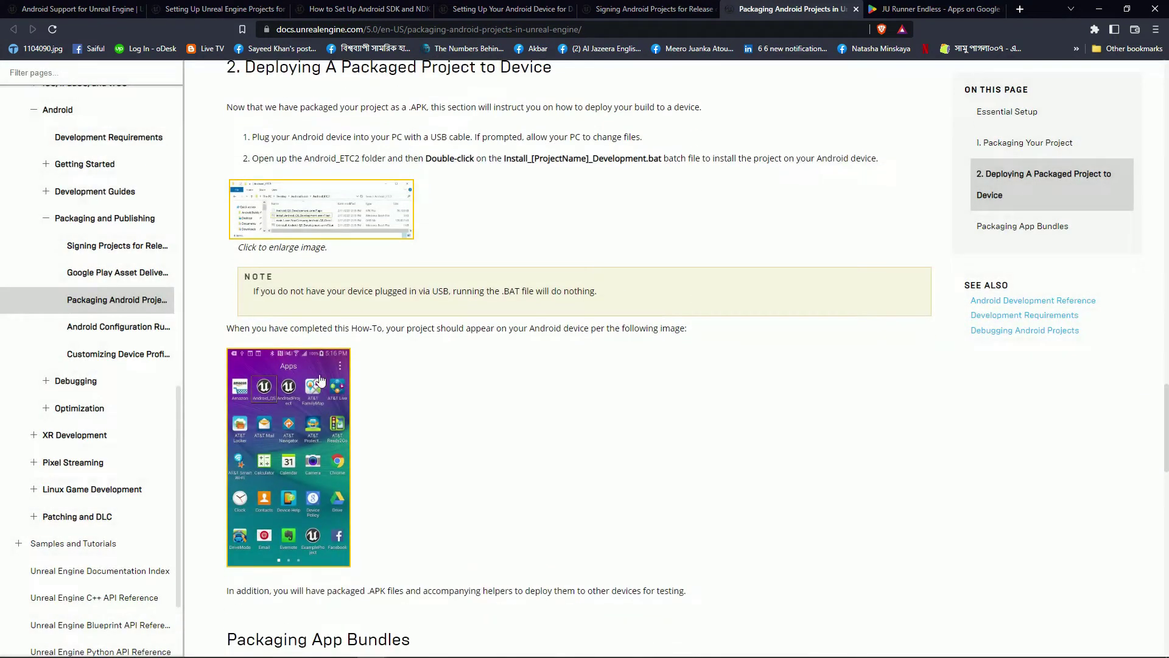
pyautogui.click(283, 424)
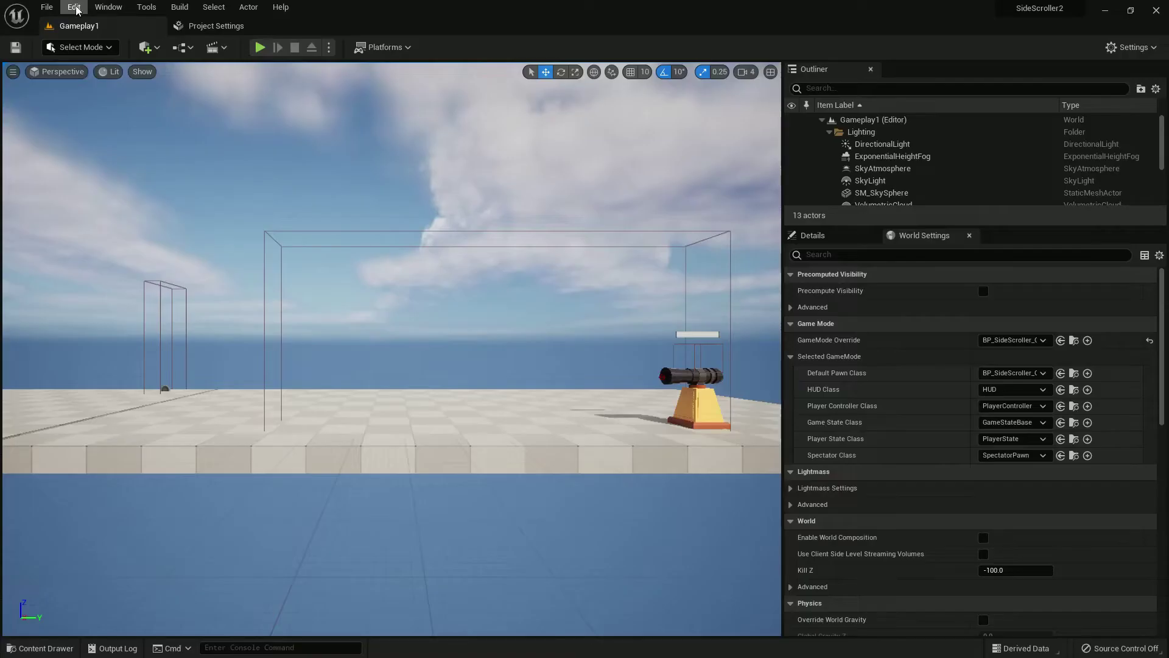
# Open Project Settings at the Platforms > Android page.
pyautogui.click(74, 7)
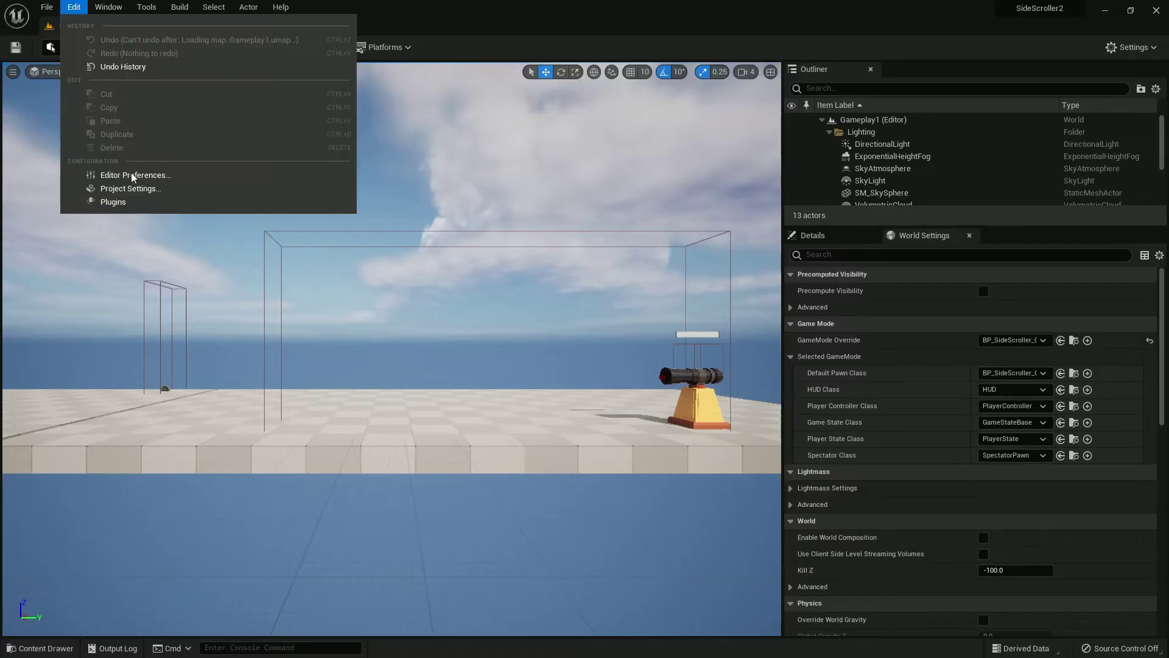
pyautogui.click(130, 185)
pyautogui.scroll(-10, 58, 437)
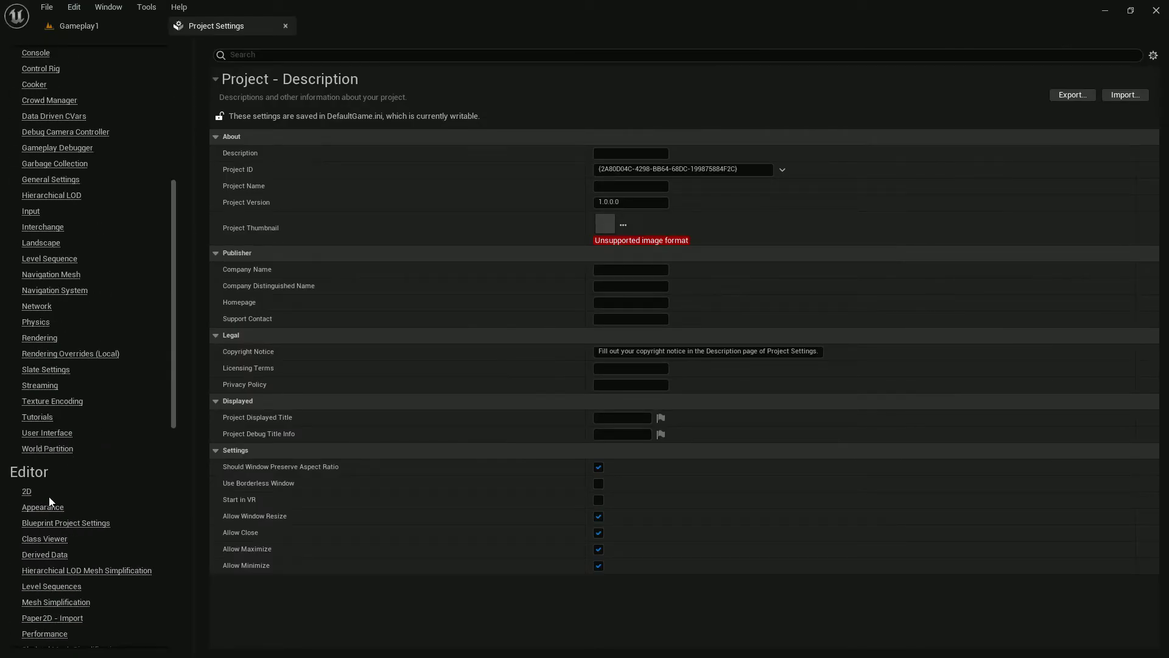
pyautogui.click(32, 566)
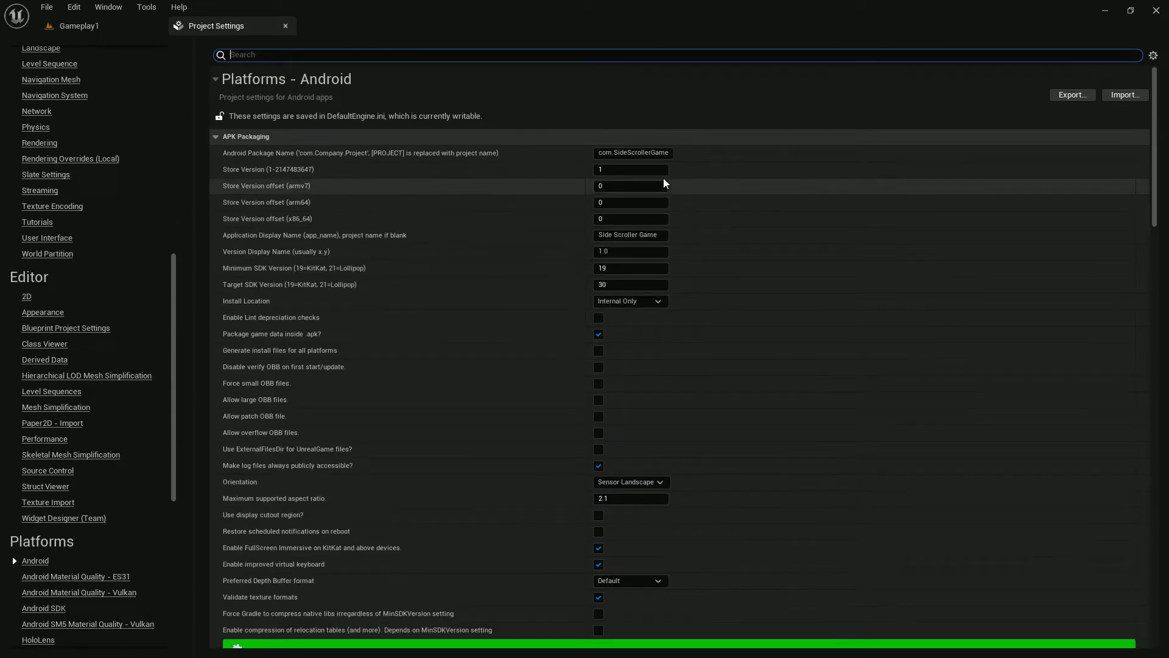
# Check package name com.SideScrollerGame, display name Side Scroller Game, minimum SDK 19 and target SDK 30.
pyautogui.click(639, 153)
pyautogui.click(645, 154)
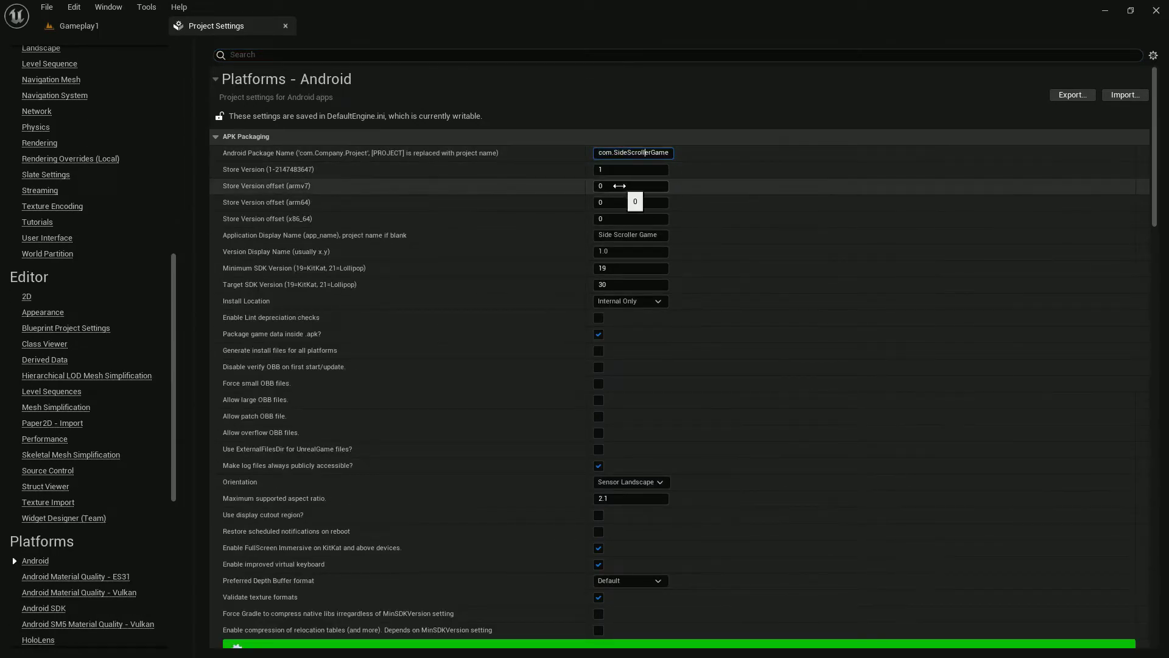
pyautogui.click(632, 234)
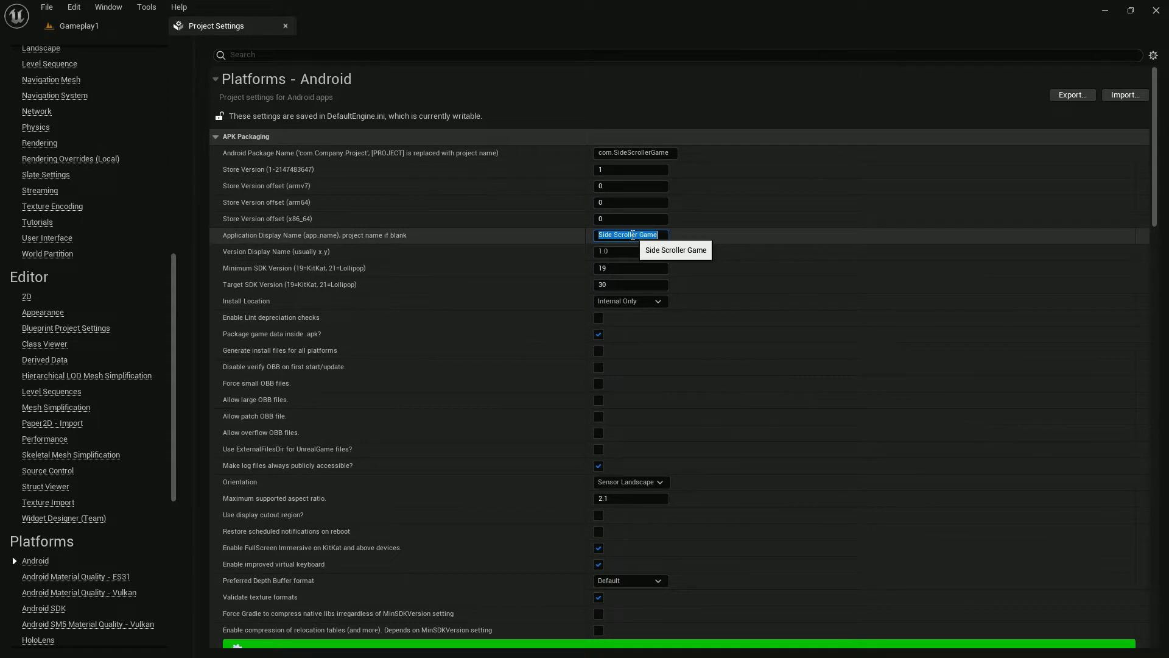
pyautogui.click(628, 269)
pyautogui.click(622, 286)
pyautogui.scroll(-1, 548, 317)
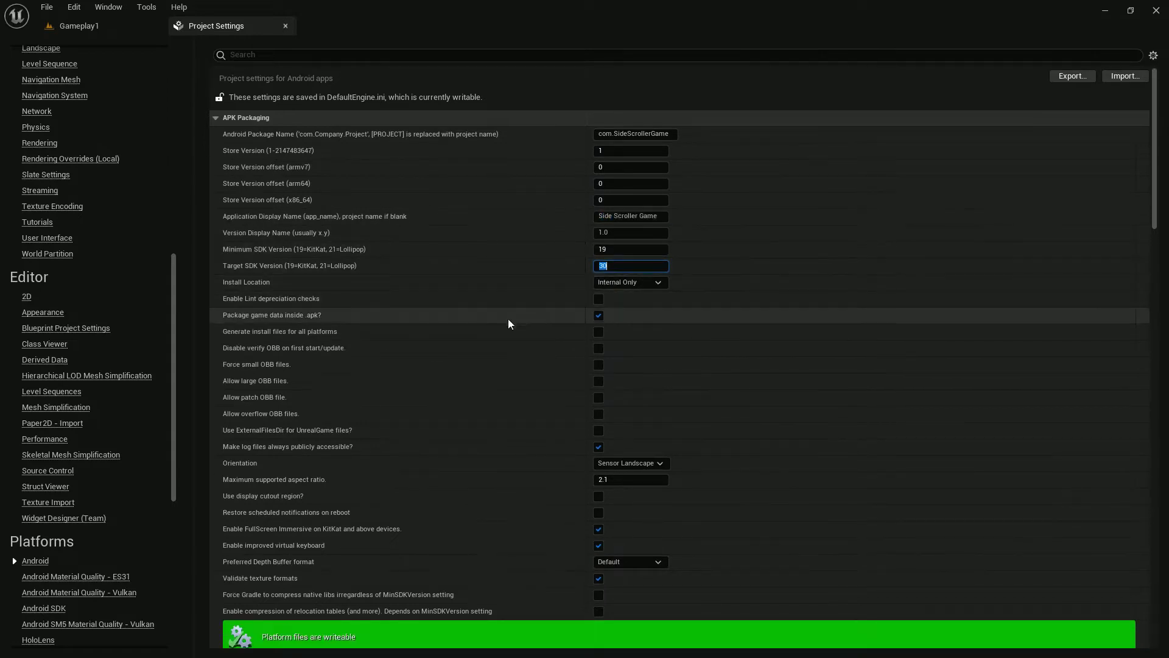
# Review the Build, Google Play Services and Icons settings down to the empty Distribution Signing fields.
pyautogui.scroll(-5, 637, 336)
pyautogui.scroll(-5, 638, 337)
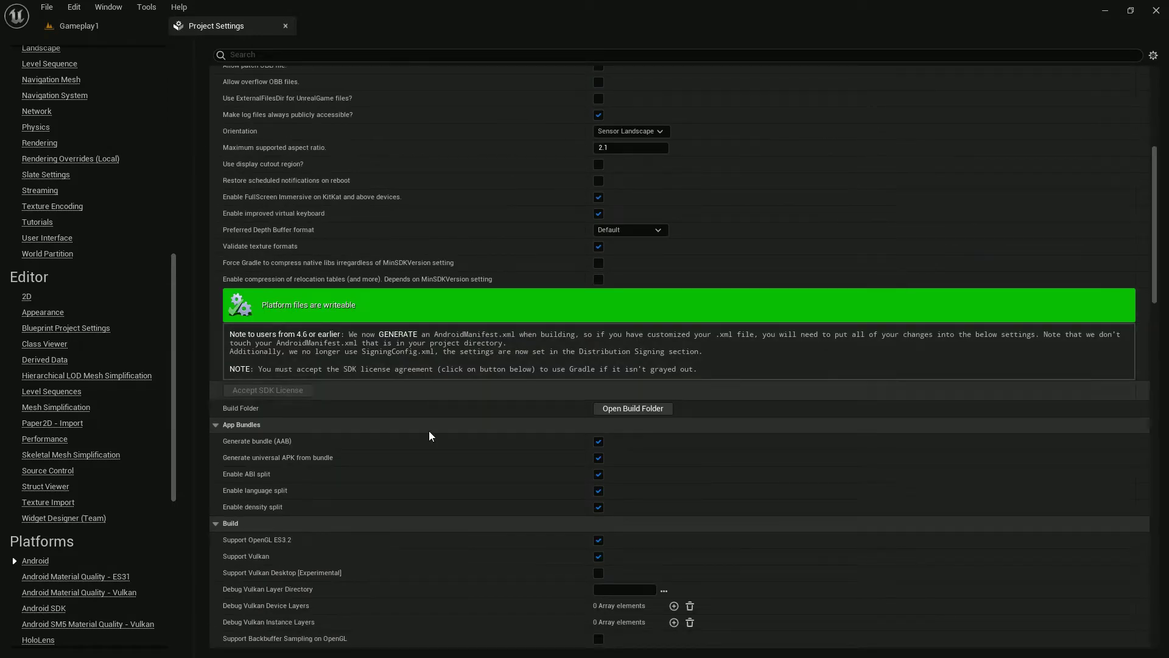
pyautogui.scroll(-10, 611, 434)
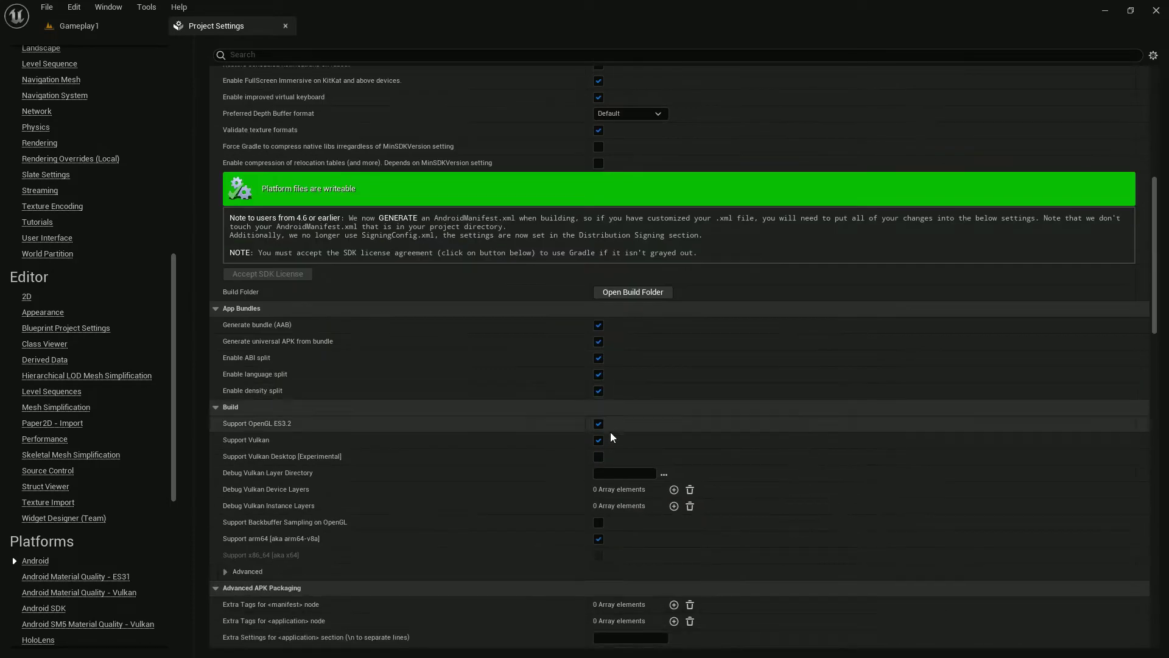
pyautogui.scroll(-13, 610, 433)
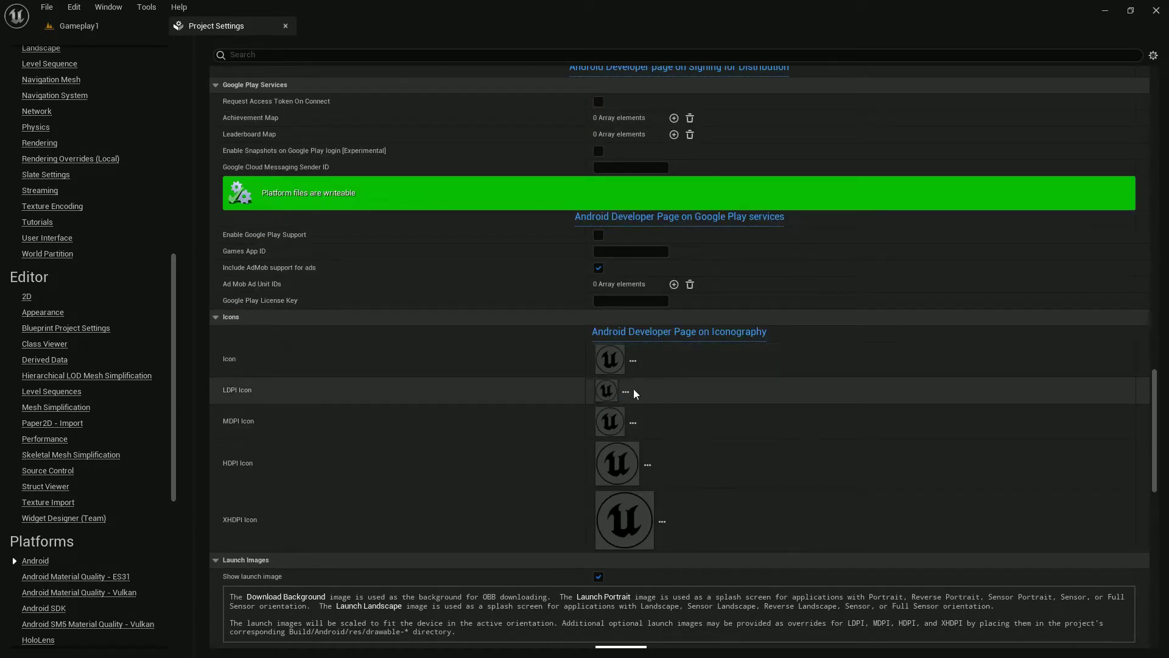
pyautogui.moveTo(612, 391)
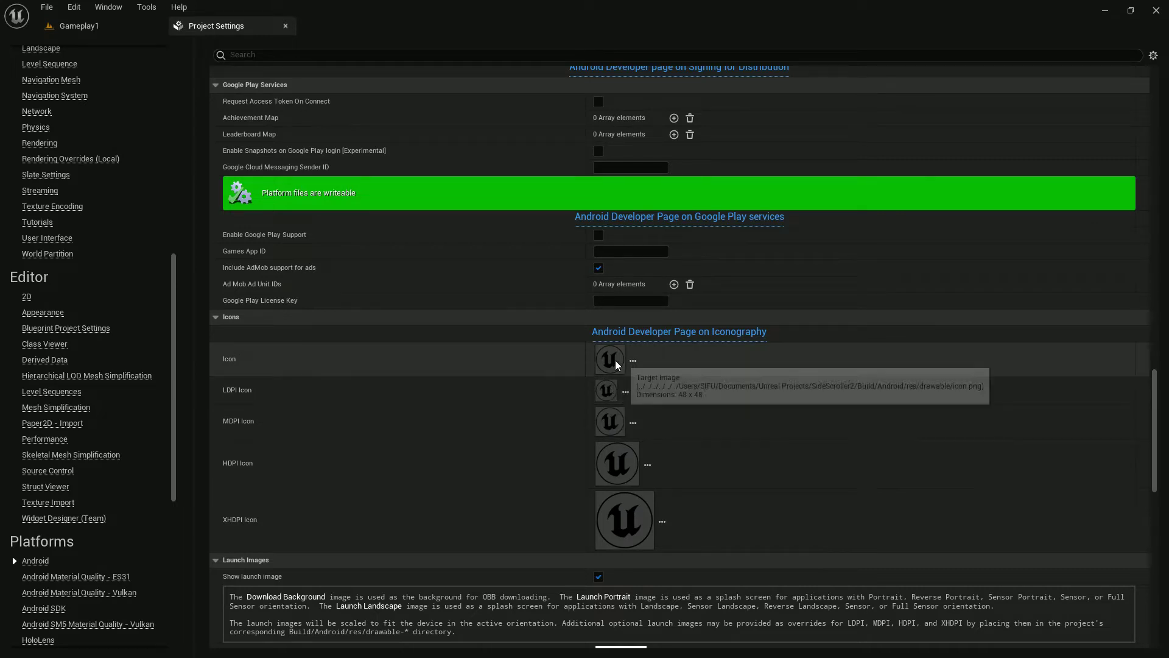
pyautogui.moveTo(626, 476)
pyautogui.scroll(-2, 619, 455)
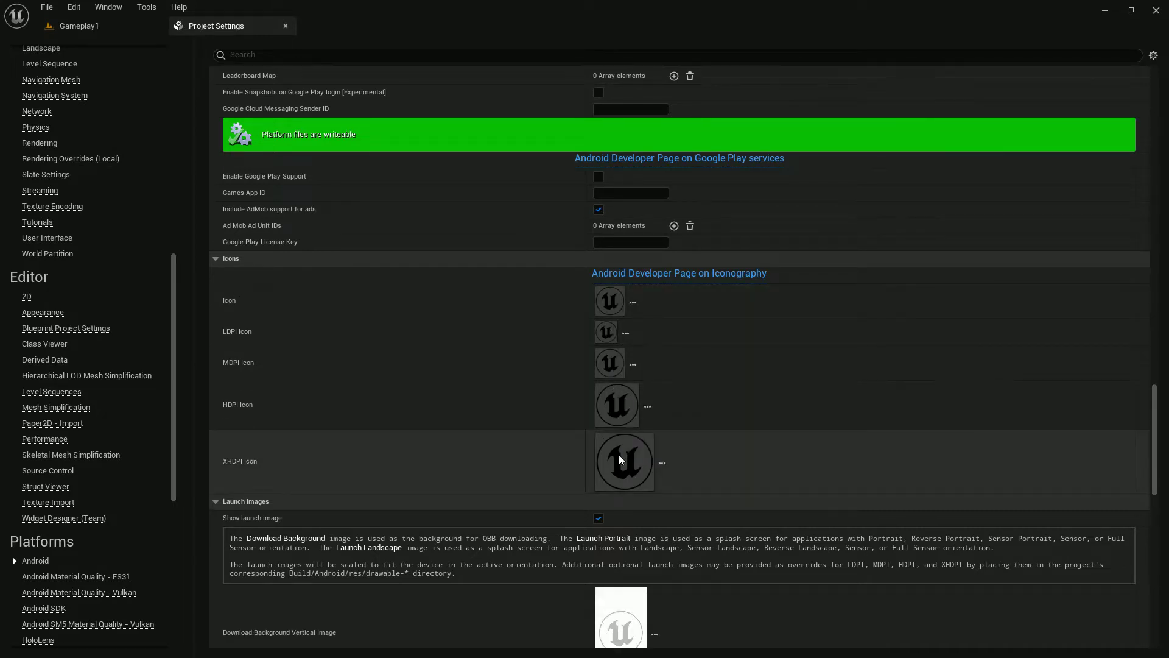
pyautogui.scroll(4, 619, 454)
pyautogui.moveTo(618, 449)
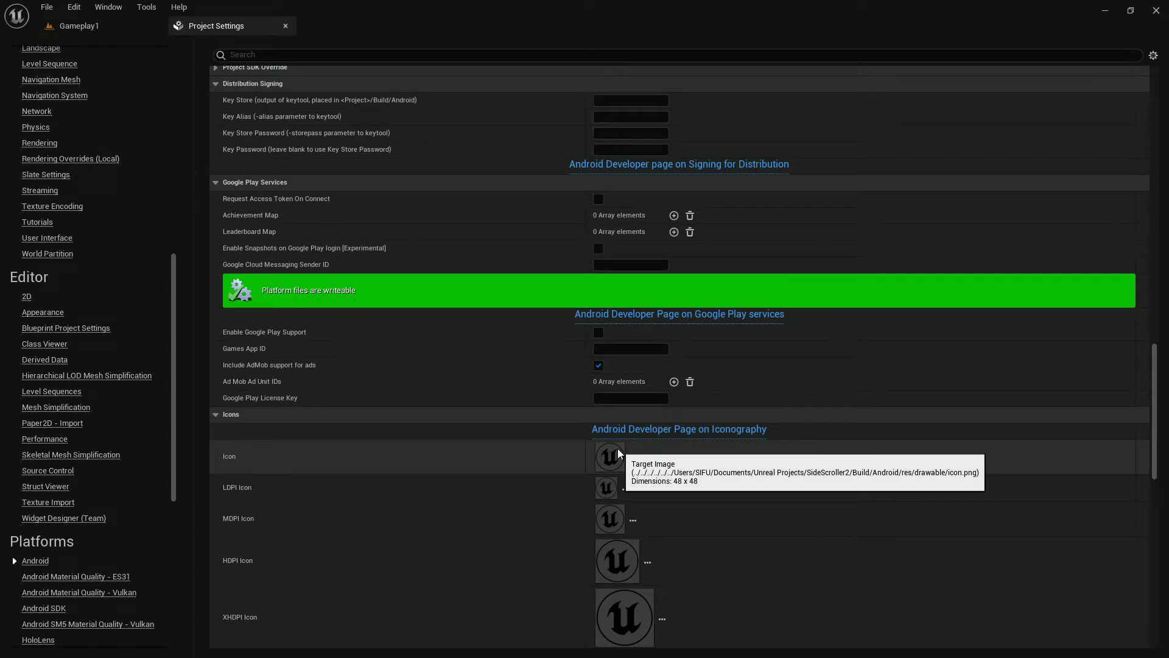
pyautogui.scroll(8, 618, 450)
pyautogui.click(619, 296)
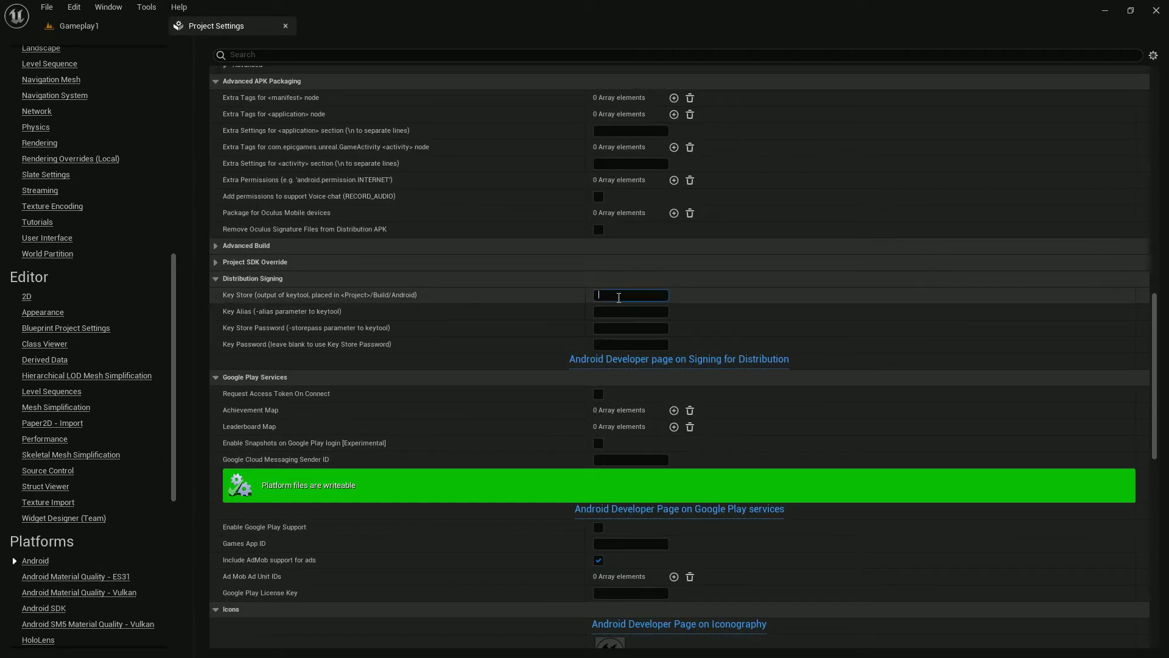
pyautogui.click(617, 311)
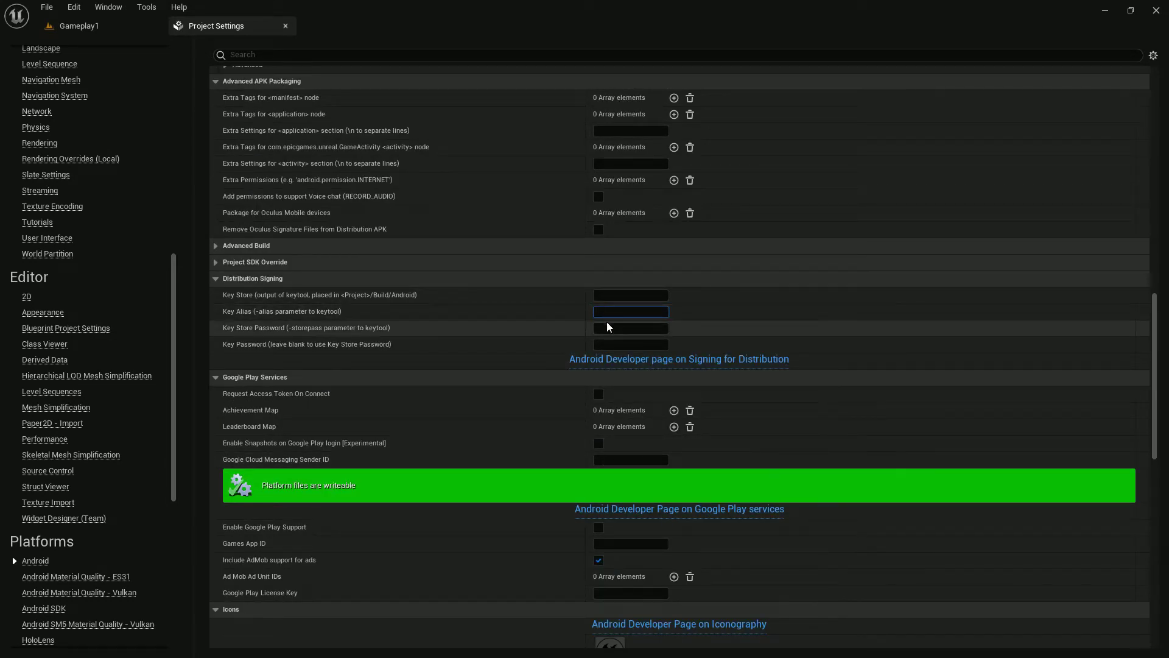
pyautogui.click(614, 327)
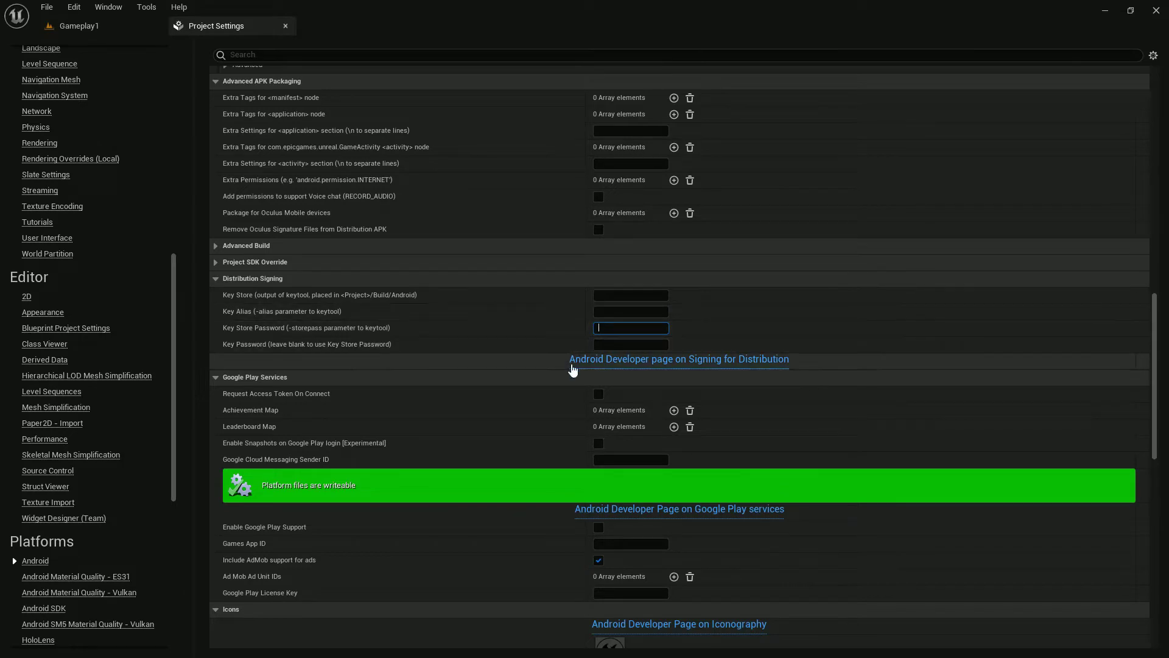
pyautogui.scroll(16, 522, 369)
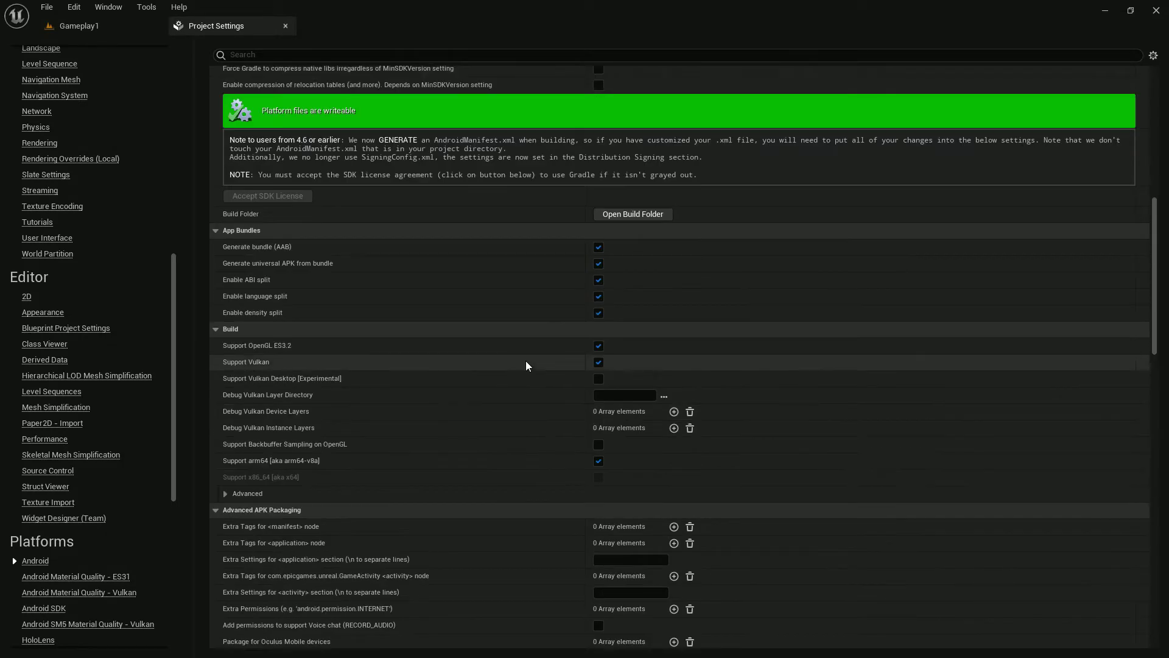
pyautogui.scroll(6, 528, 366)
pyautogui.scroll(-6, 792, 371)
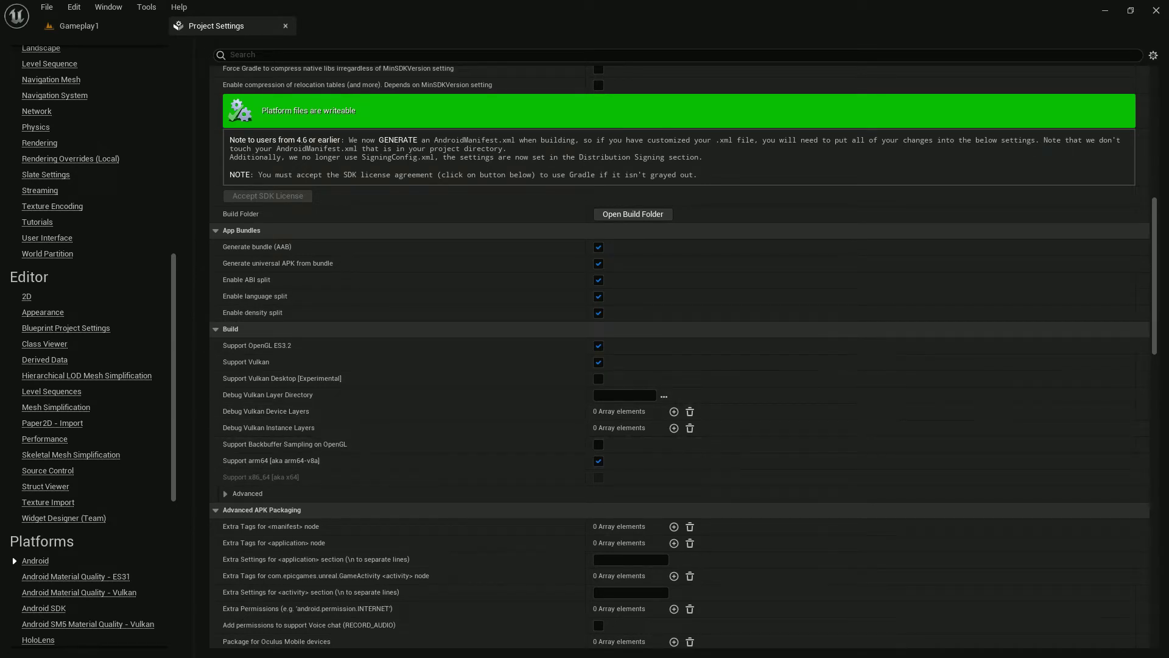
# Start a new Command Prompt via cmd and minimize it, returning to Unreal's Android SDK settings.
pyautogui.press('super')
pyautogui.write('cmd')
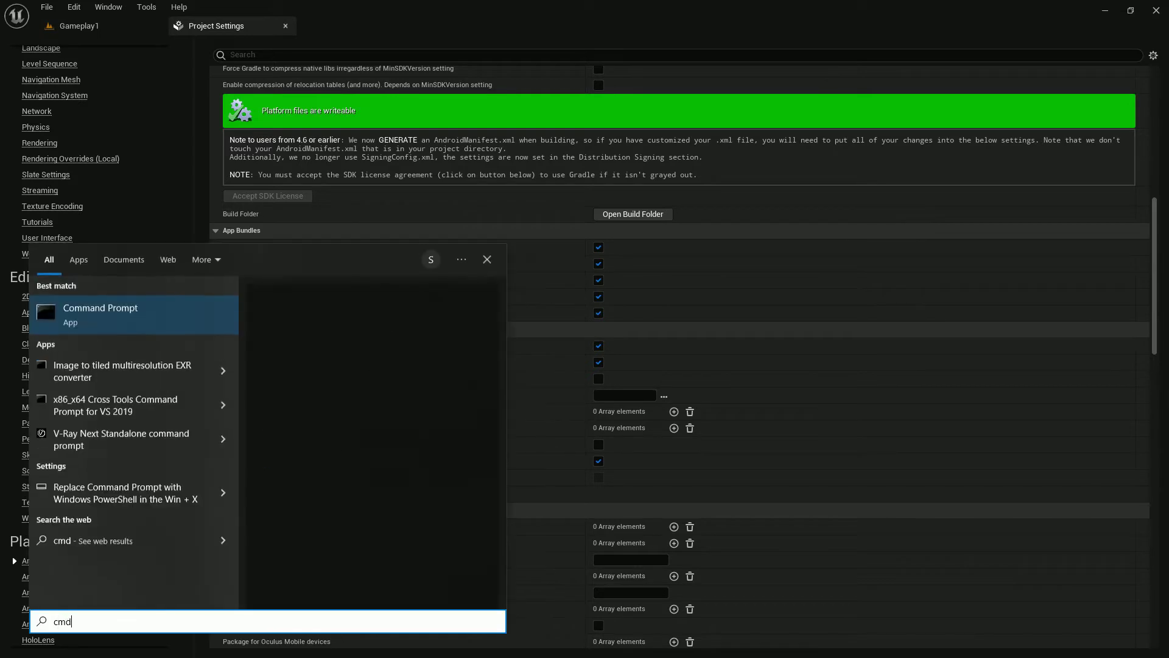
pyautogui.press('Return')
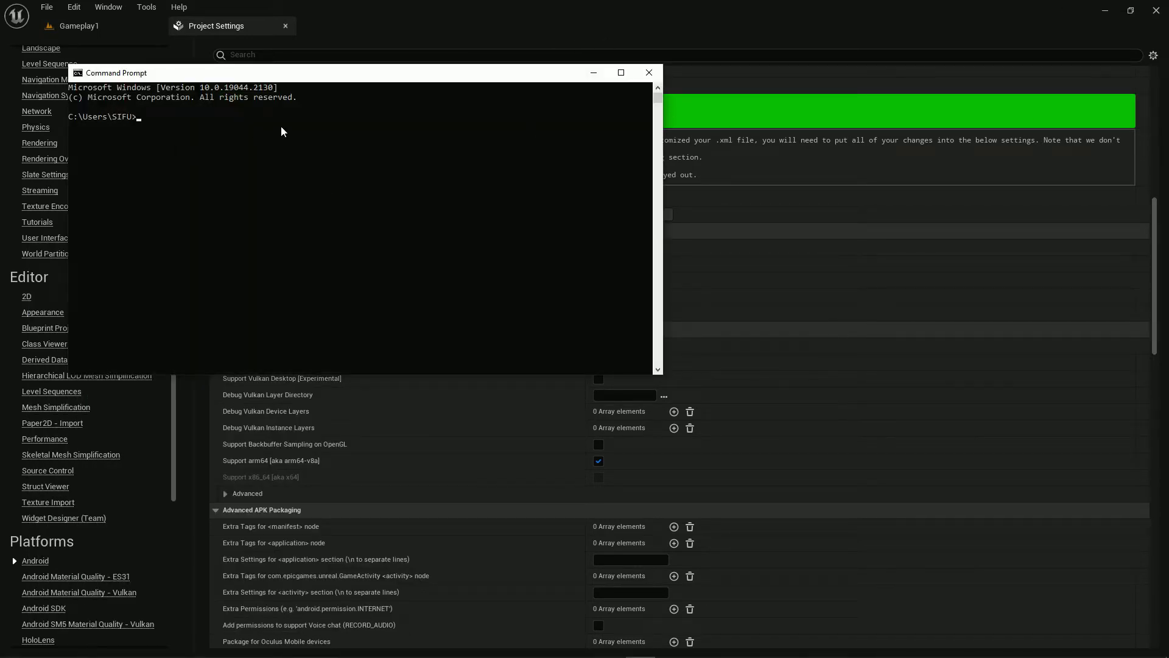
pyautogui.click(593, 72)
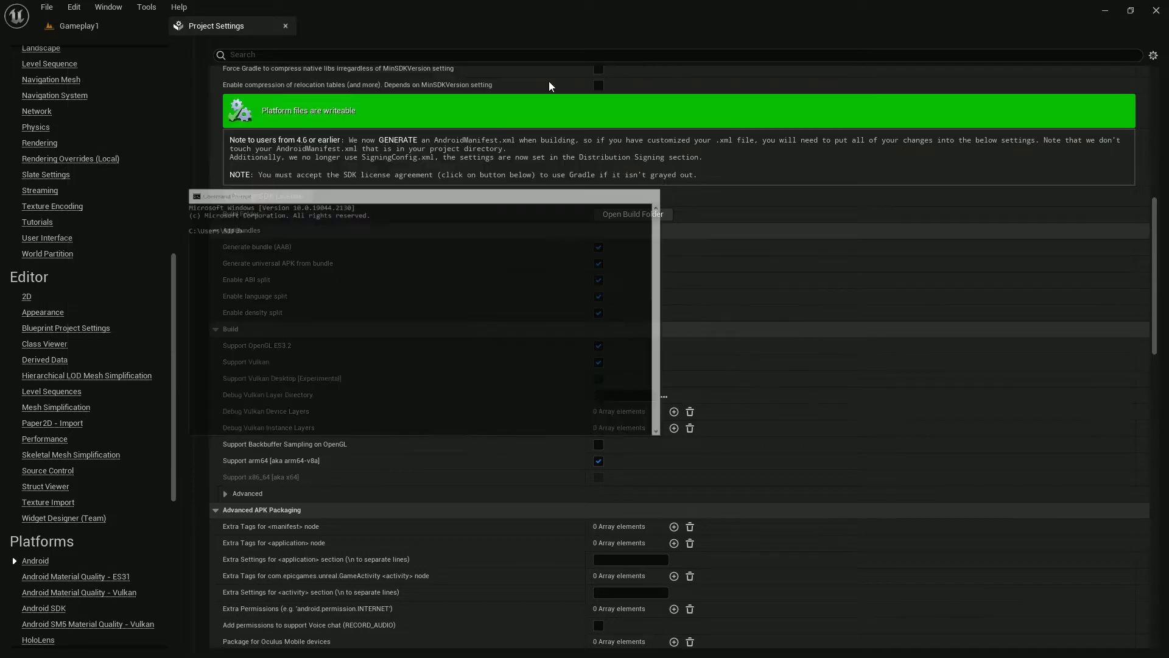
pyautogui.scroll(3, 609, 323)
pyautogui.scroll(3, 663, 347)
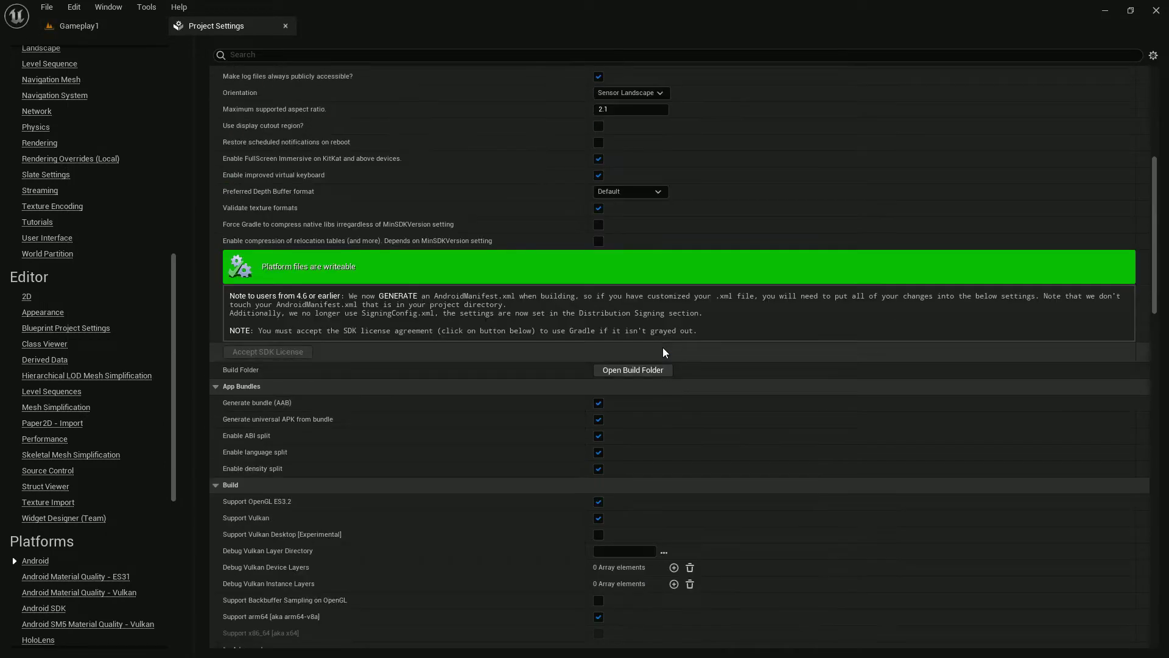
pyautogui.scroll(-3, 663, 347)
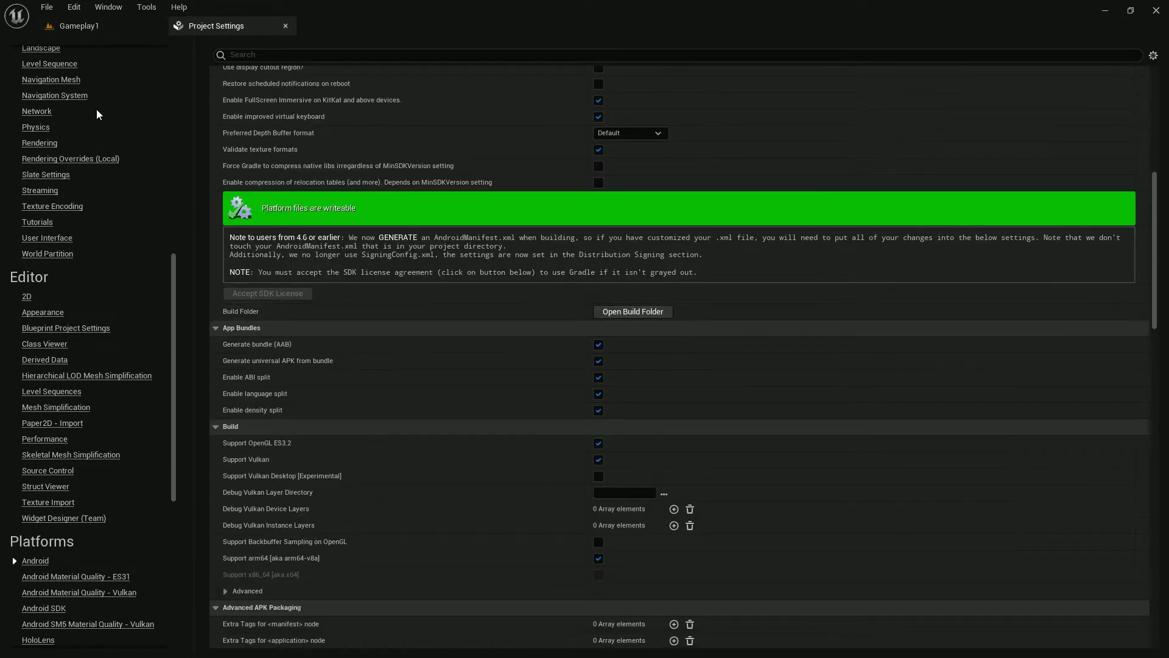
pyautogui.scroll(-5, 61, 454)
# Copy the Android SDK JAVA location C:/Program Files/Android/Android Studio/jre into the Command Prompt.
pyautogui.click(57, 433)
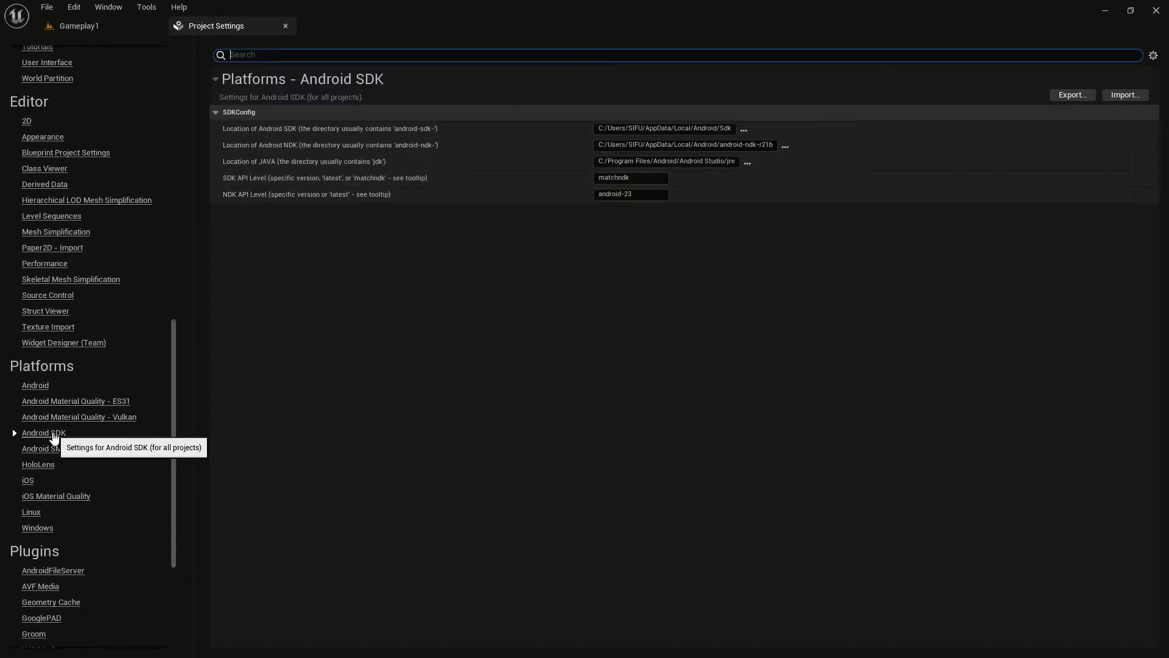
pyautogui.click(746, 146)
pyautogui.click(682, 128)
pyautogui.click(658, 161)
pyautogui.hotkey('ctrl', 'c')
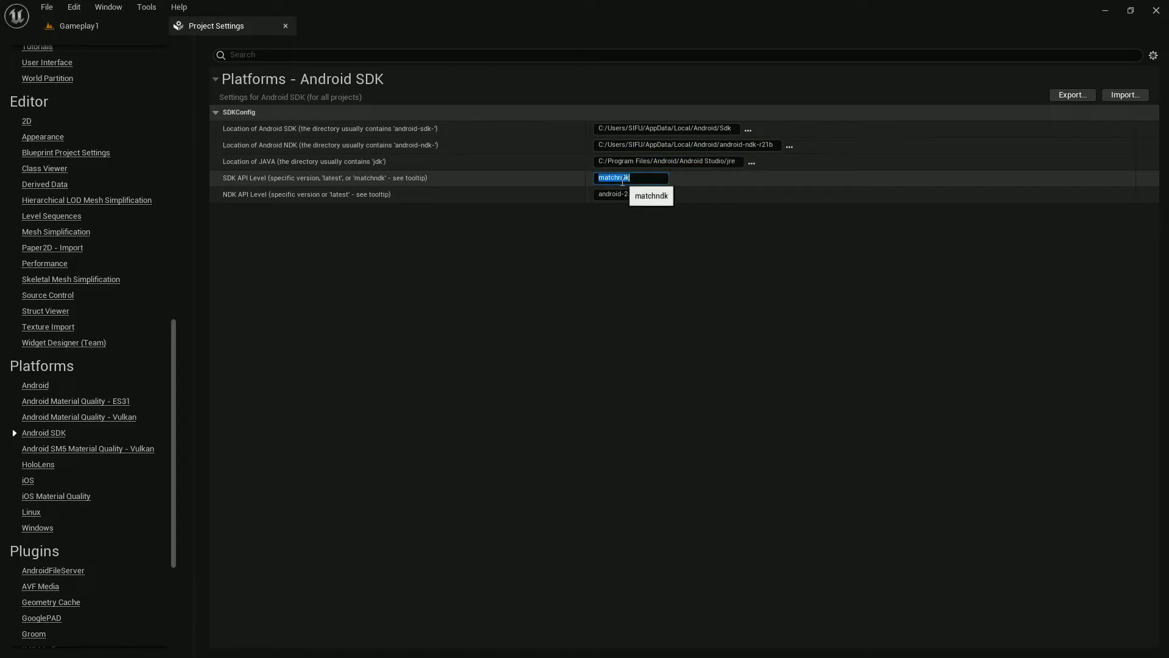
pyautogui.click(679, 166)
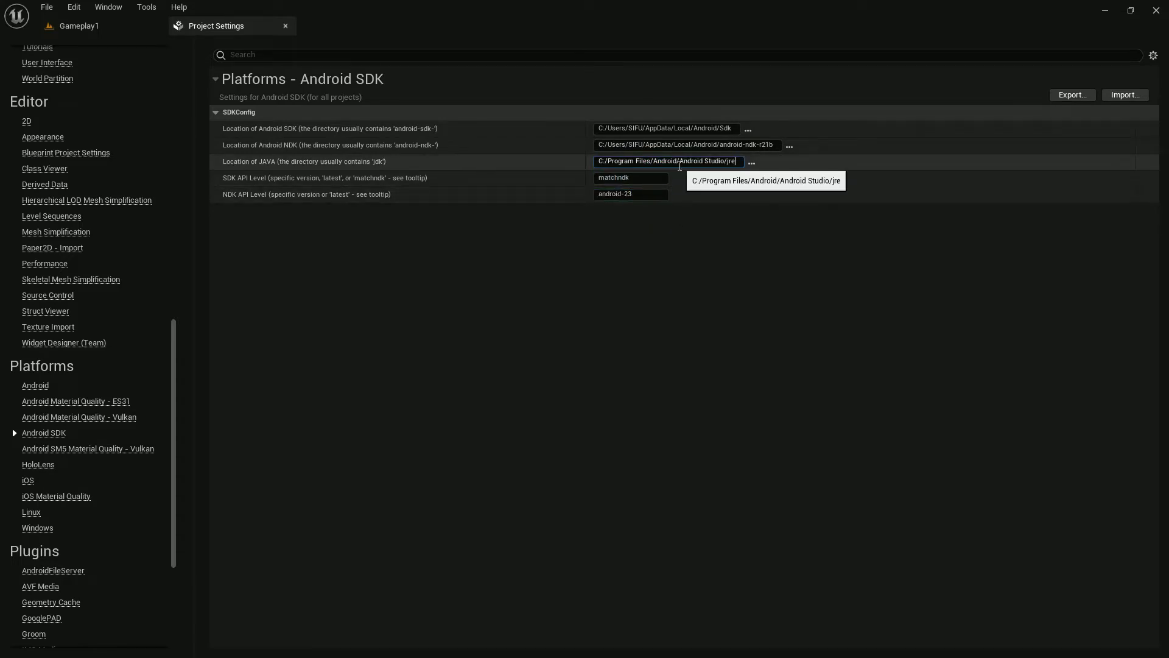
pyautogui.hotkey('ctrl', 'a')
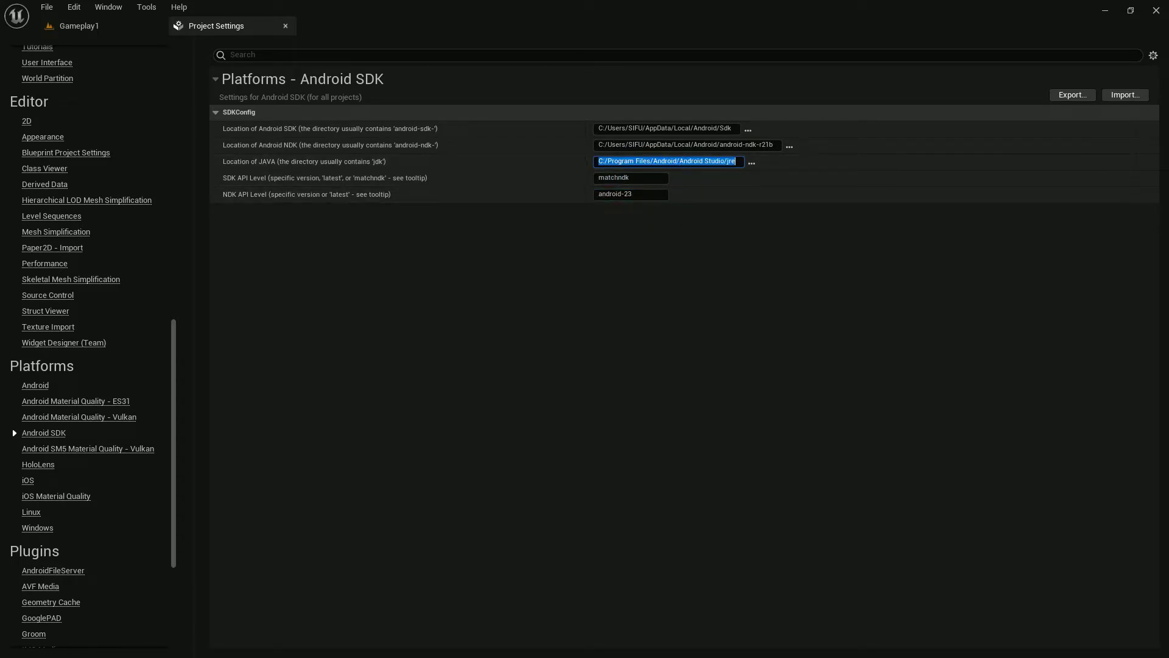
pyautogui.hotkey('ctrl', 'v')
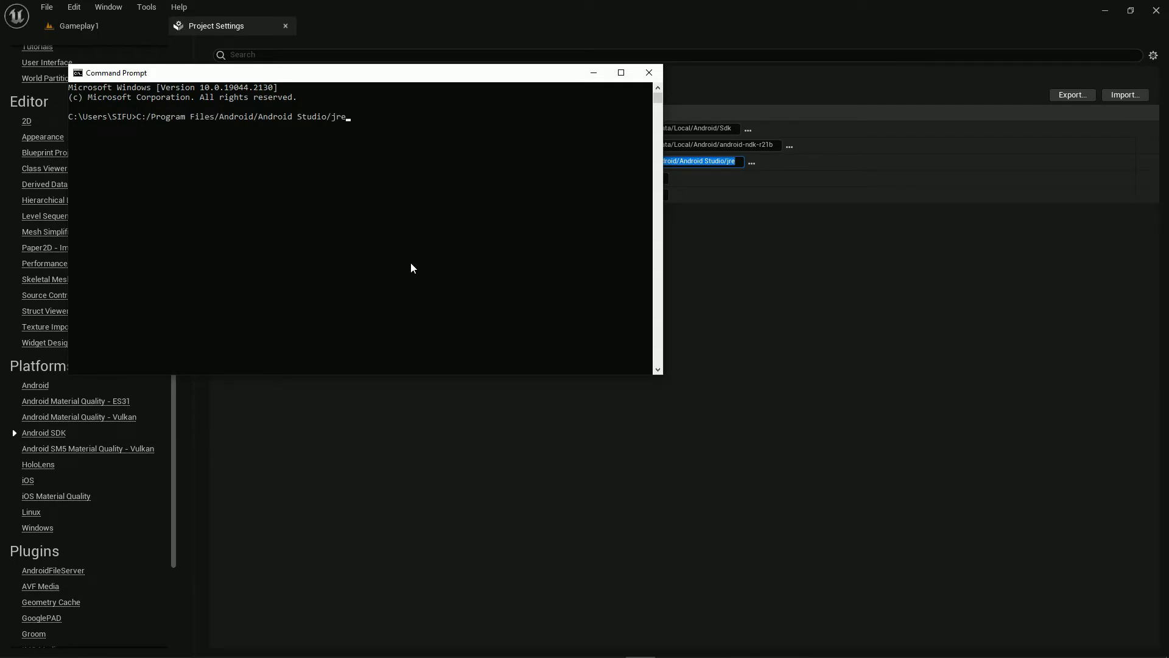
# Change the Command Prompt directory to C:/Program Files/Android/Android Studio/jre using cd.
pyautogui.press('BackSpace')
pyautogui.press('BackSpace')
pyautogui.press('BackSpace')
pyautogui.press('BackSpace')
pyautogui.press('BackSpace')
pyautogui.press('BackSpace')
pyautogui.press('BackSpace')
pyautogui.press('BackSpace')
pyautogui.press('BackSpace')
pyautogui.press('BackSpace')
pyautogui.press('BackSpace')
pyautogui.press('BackSpace')
pyautogui.press('BackSpace')
pyautogui.press('BackSpace')
pyautogui.press('BackSpace')
pyautogui.press('BackSpace')
pyautogui.press('BackSpace')
pyautogui.press('BackSpace')
pyautogui.press('BackSpace')
pyautogui.press('BackSpace')
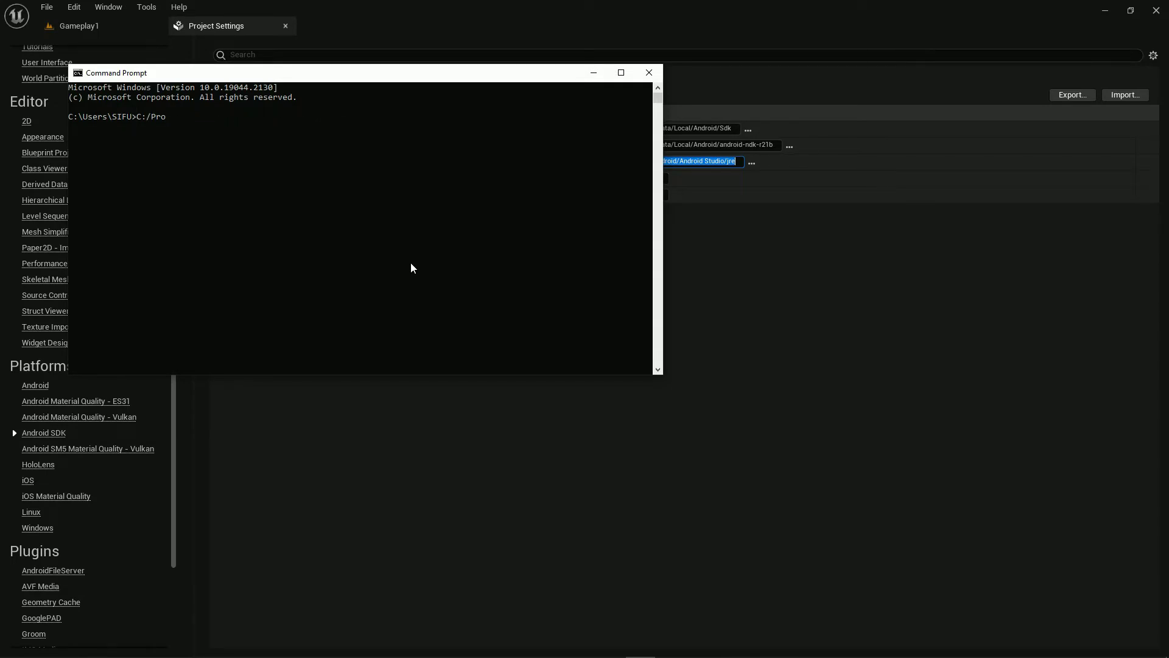
pyautogui.press('BackSpace')
pyautogui.press('BackSpace')
pyautogui.press('BackSpace')
pyautogui.press('BackSpace')
pyautogui.press('BackSpace')
pyautogui.press('BackSpace')
pyautogui.write('cd')
pyautogui.hotkey('ctrl', 'v')
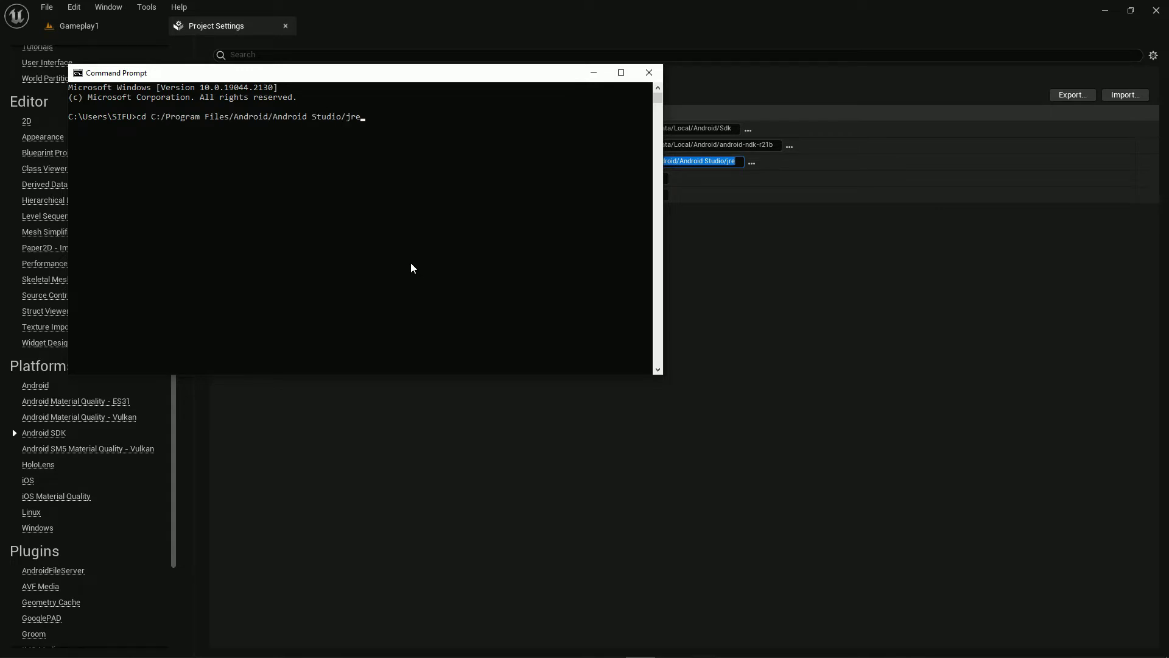
pyautogui.press('Return')
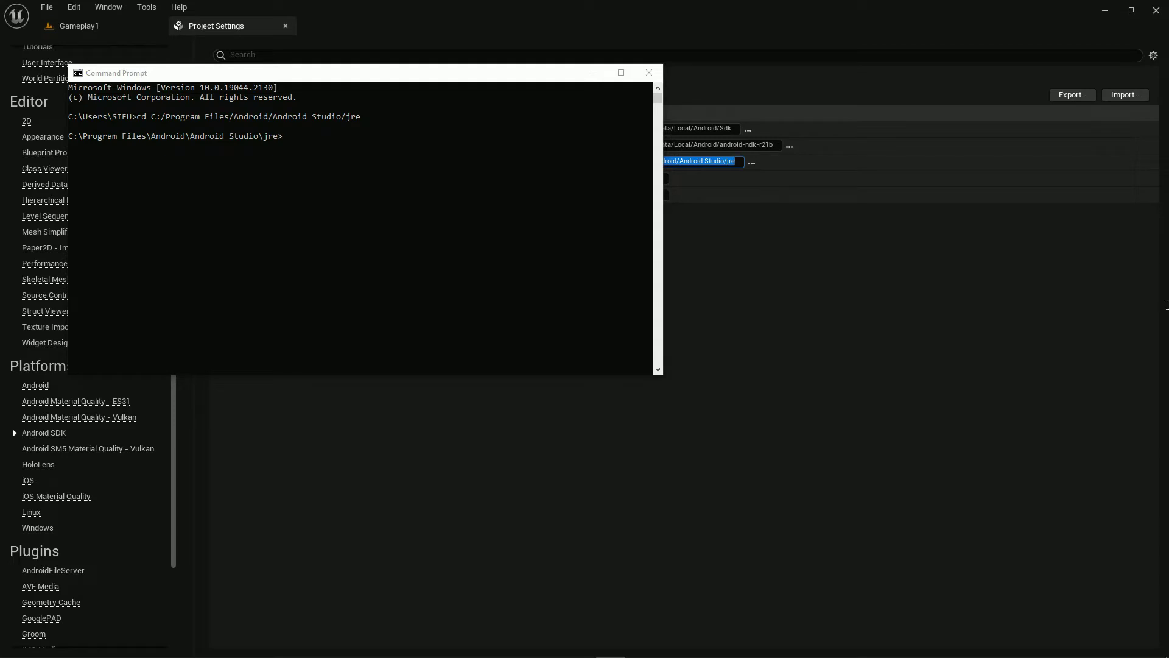
# Run keytool -genkey for SideScrollerGame.keystore with alias MyKey, RSA 2048, validity 10000.
pyautogui.click(329, 141)
pyautogui.hotkey('ctrl', 'v')
pyautogui.press('Return')
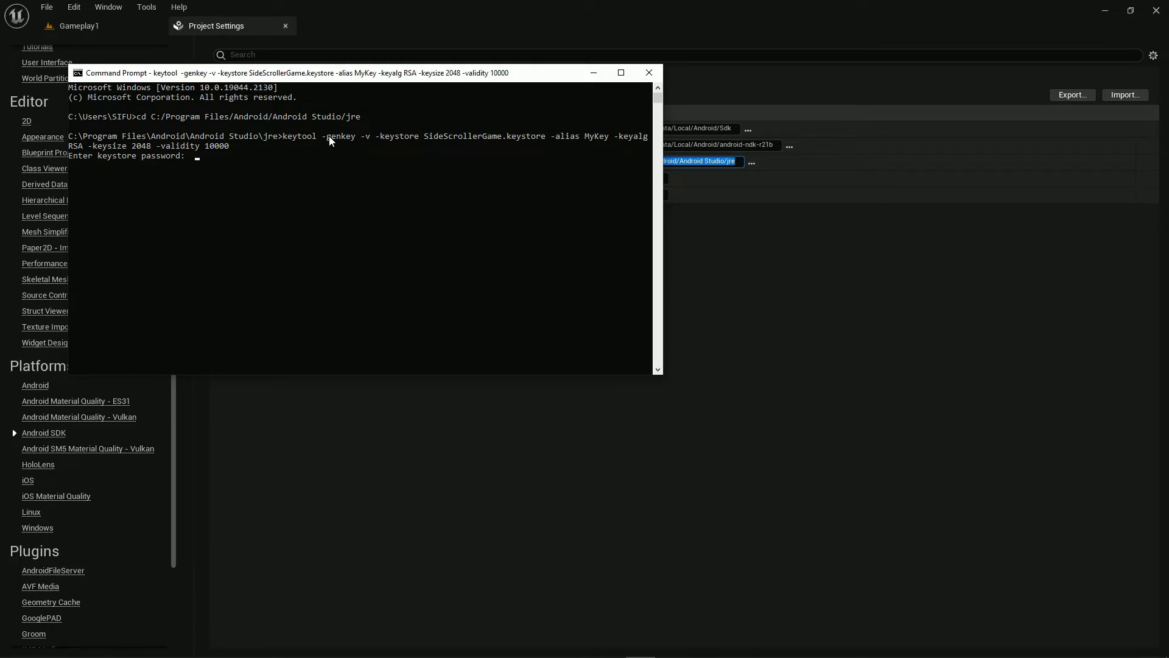
pyautogui.press('Return')
pyautogui.press('Return')
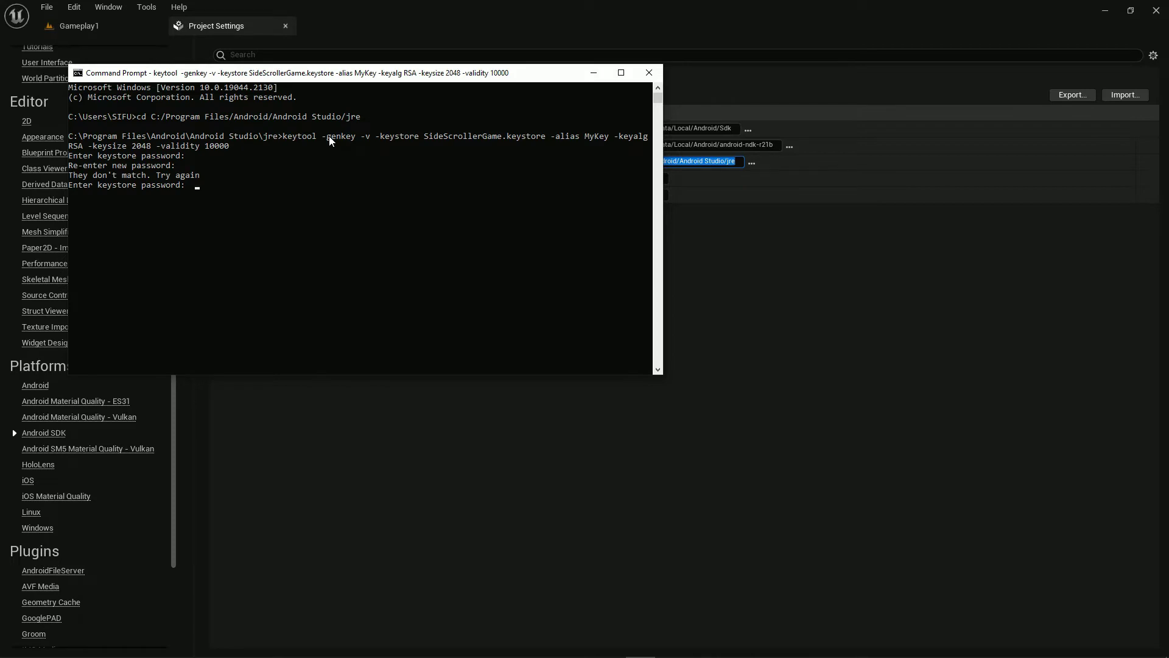
# Re-enter the keystore password and give the owner's full name and organizational unit Game.
pyautogui.press('Return')
pyautogui.press('Return')
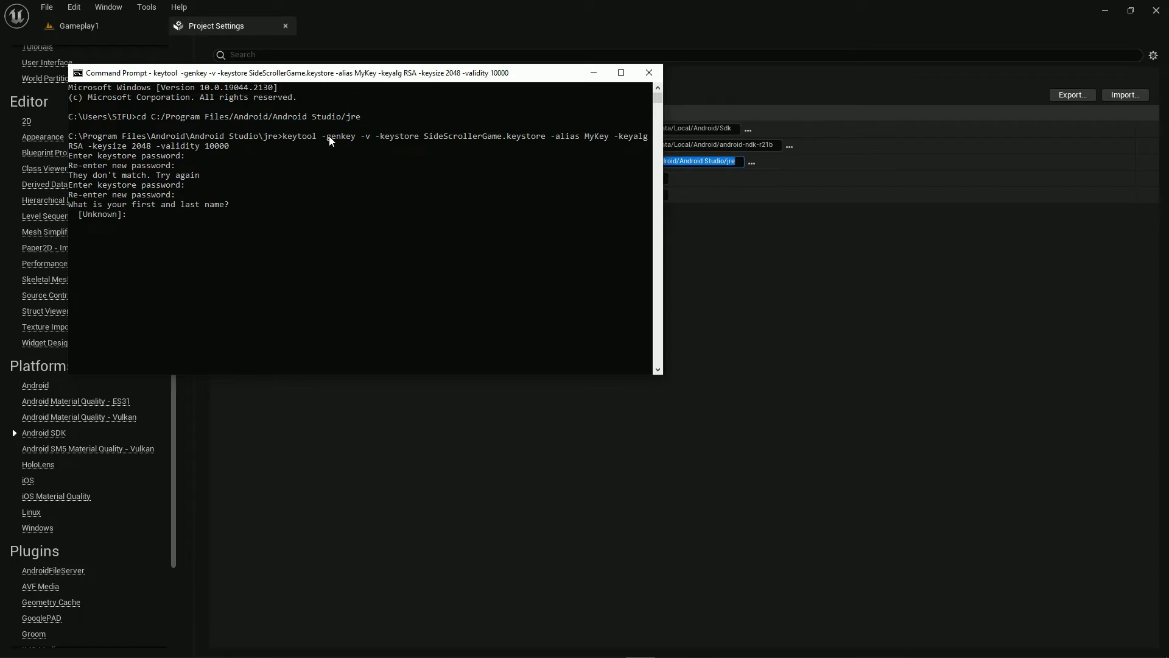
pyautogui.write('Saiful Islam')
pyautogui.press('Return')
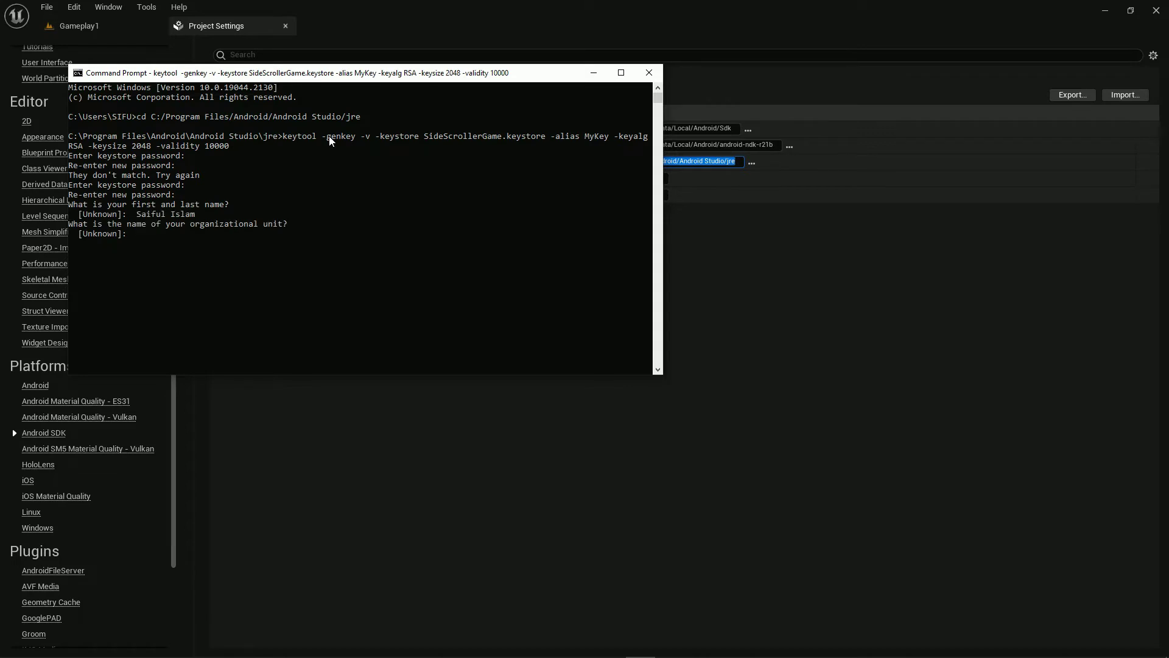
pyautogui.write('Game')
# Enter organization GameMakerDhaka, city Dhaka, state Dhaka and country code BD.
pyautogui.press('Return')
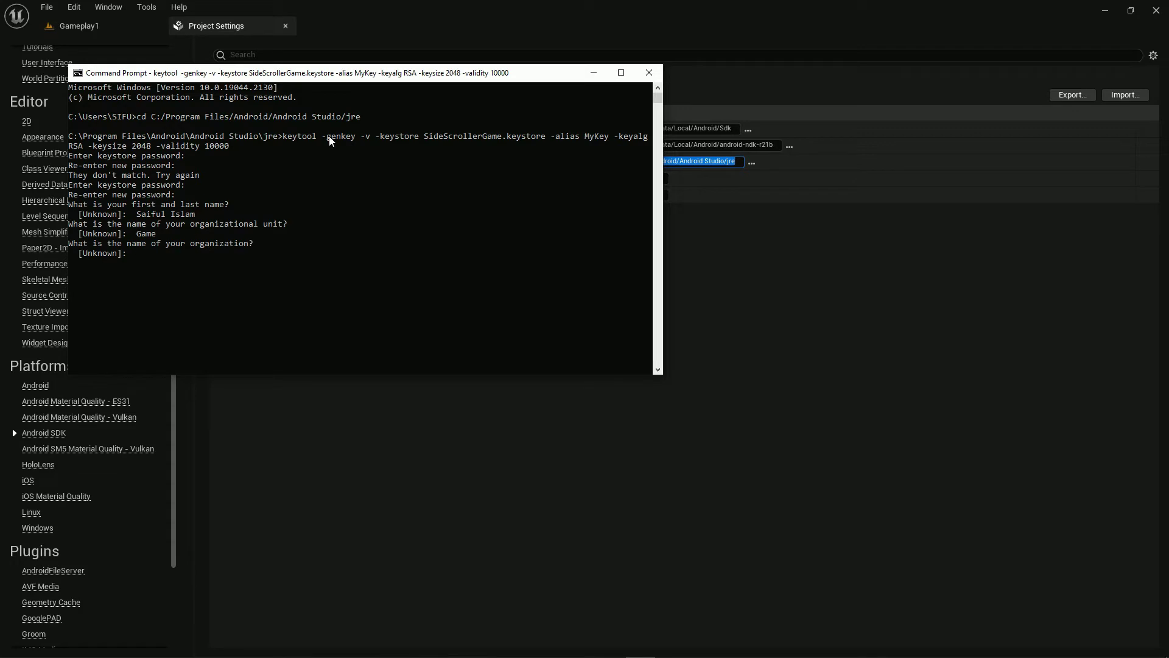
pyautogui.write('GameMakerDhaka')
pyautogui.press('Return')
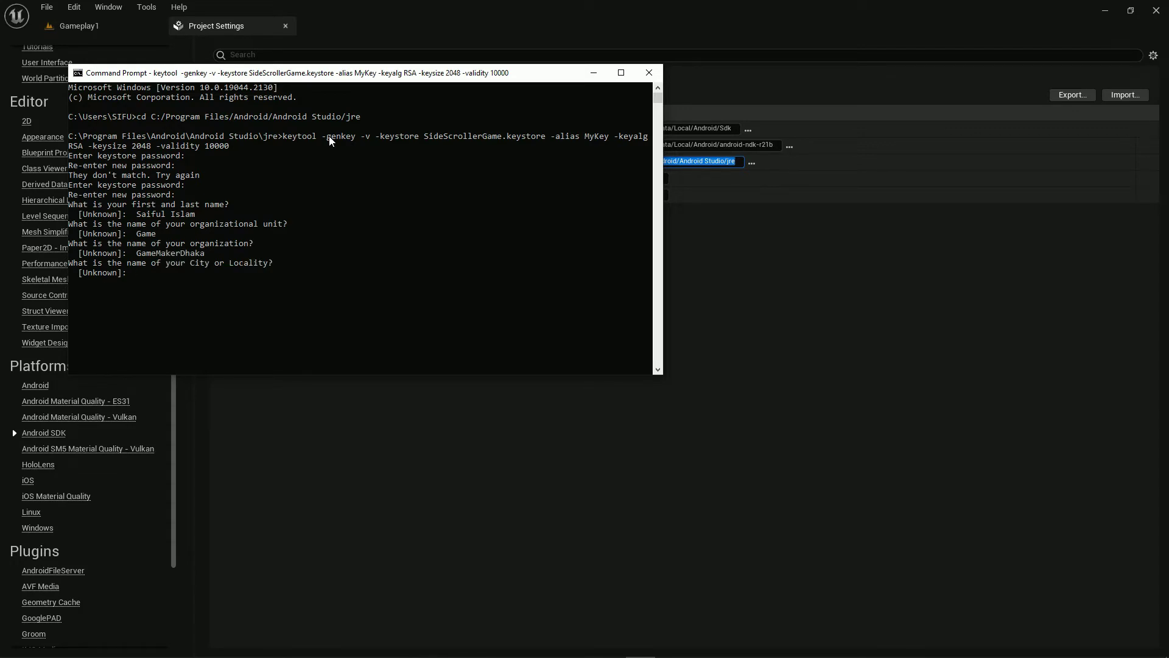
pyautogui.write('Dhaka')
pyautogui.press('Return')
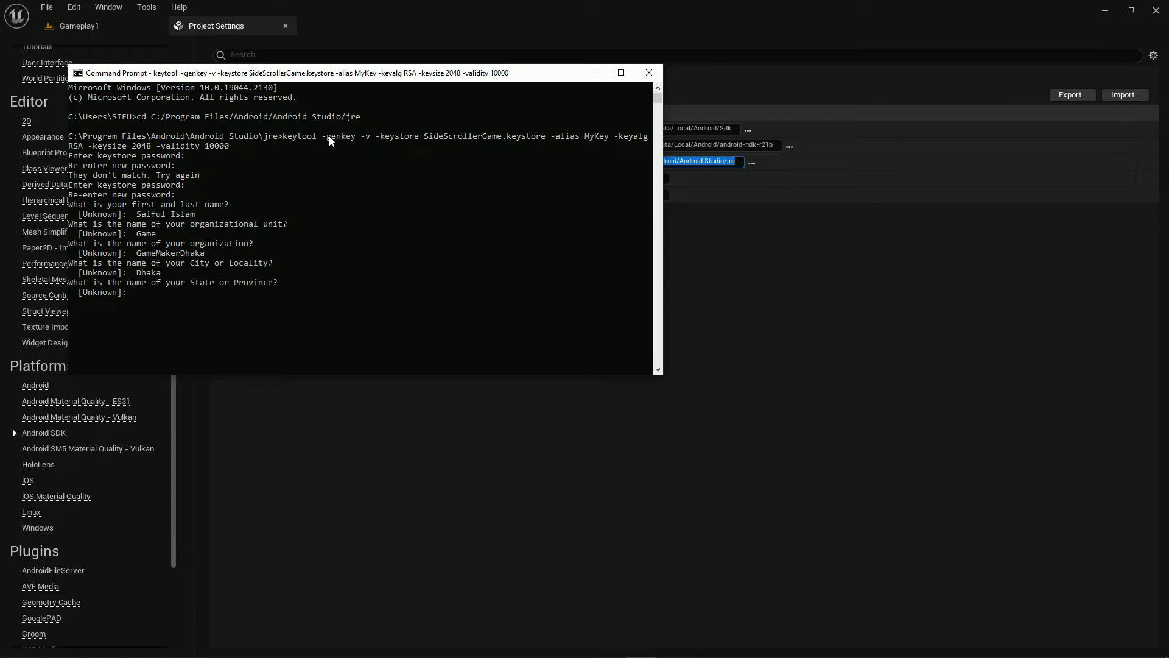
pyautogui.write('Dhaka')
pyautogui.press('Return')
pyautogui.write('B')
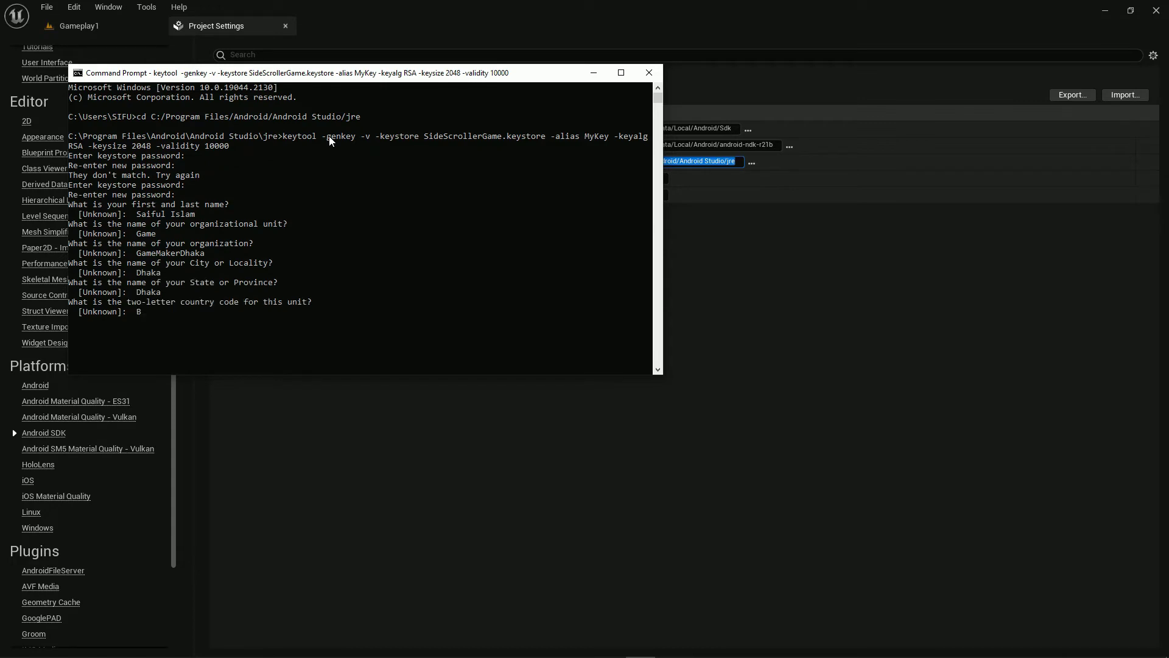
pyautogui.write('D')
pyautogui.press('Return')
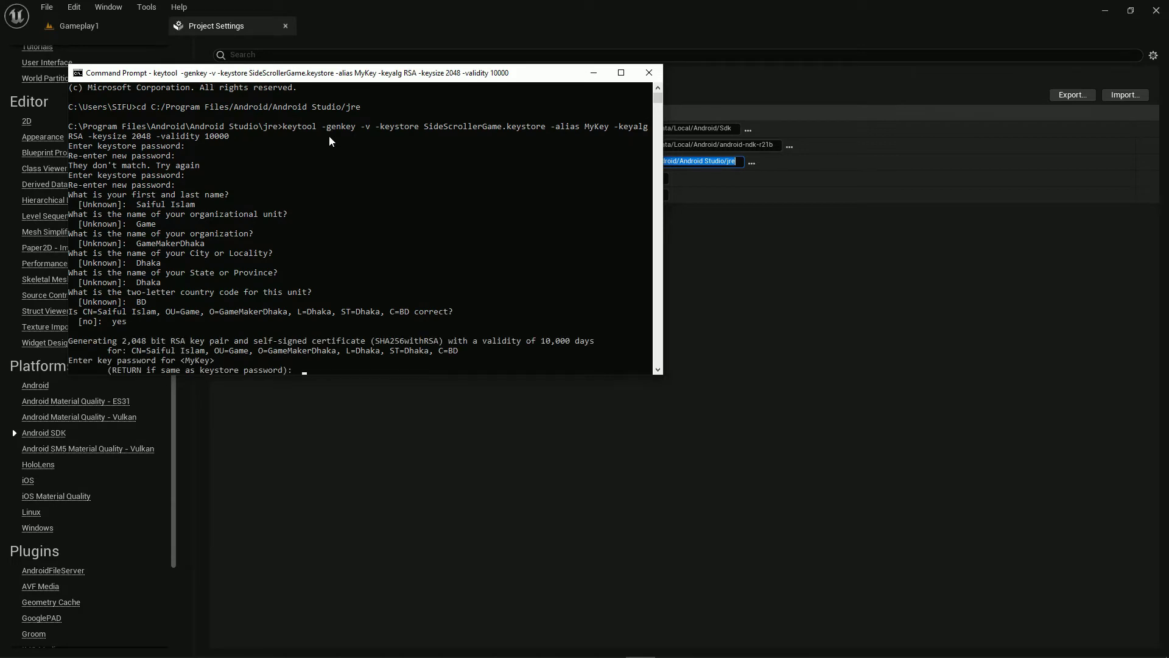
# Set the MyKey password to store the keystore, then copy the jre folder path.
pyautogui.press('Return')
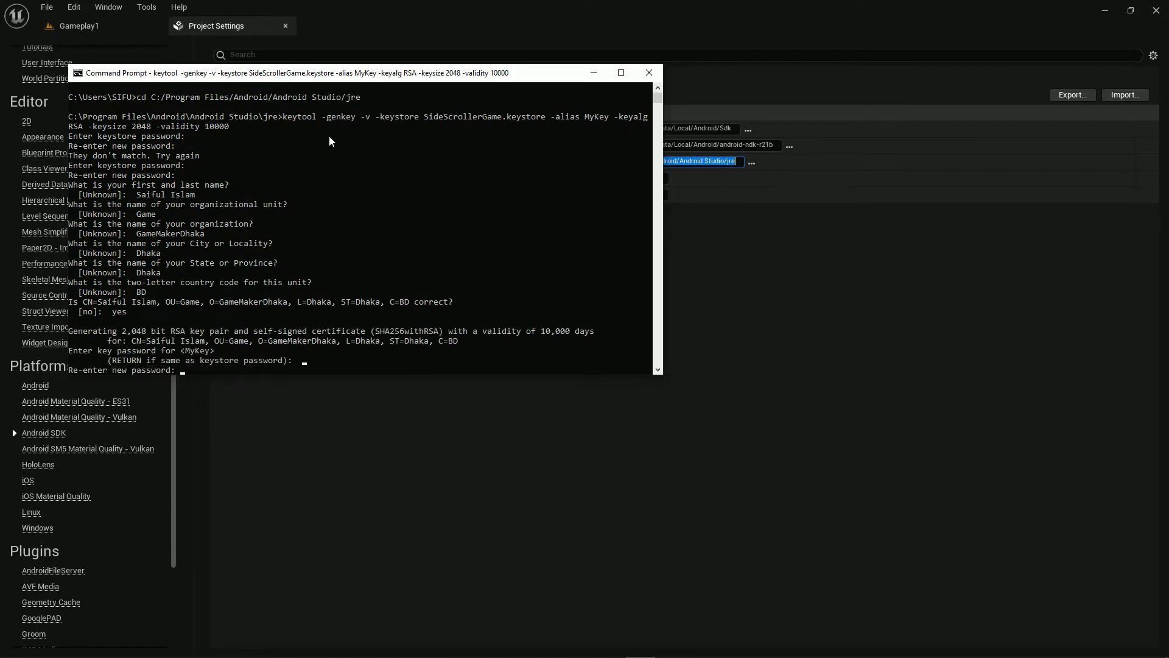
pyautogui.press('Return')
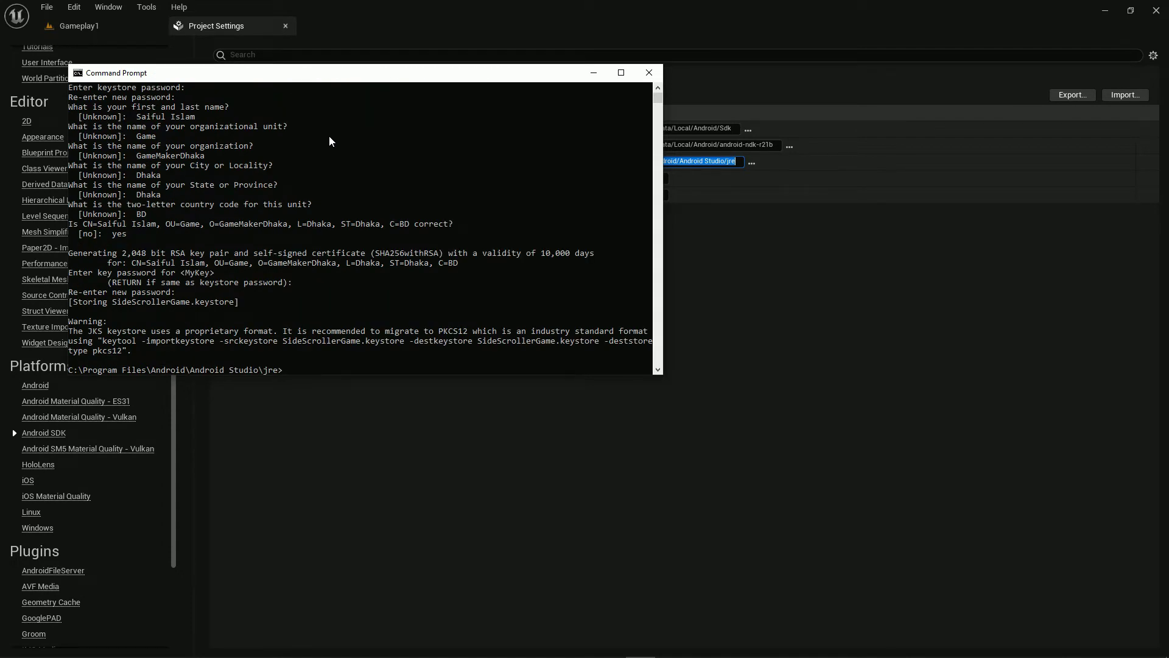
pyautogui.moveTo(278, 373); pyautogui.dragTo(53, 364)
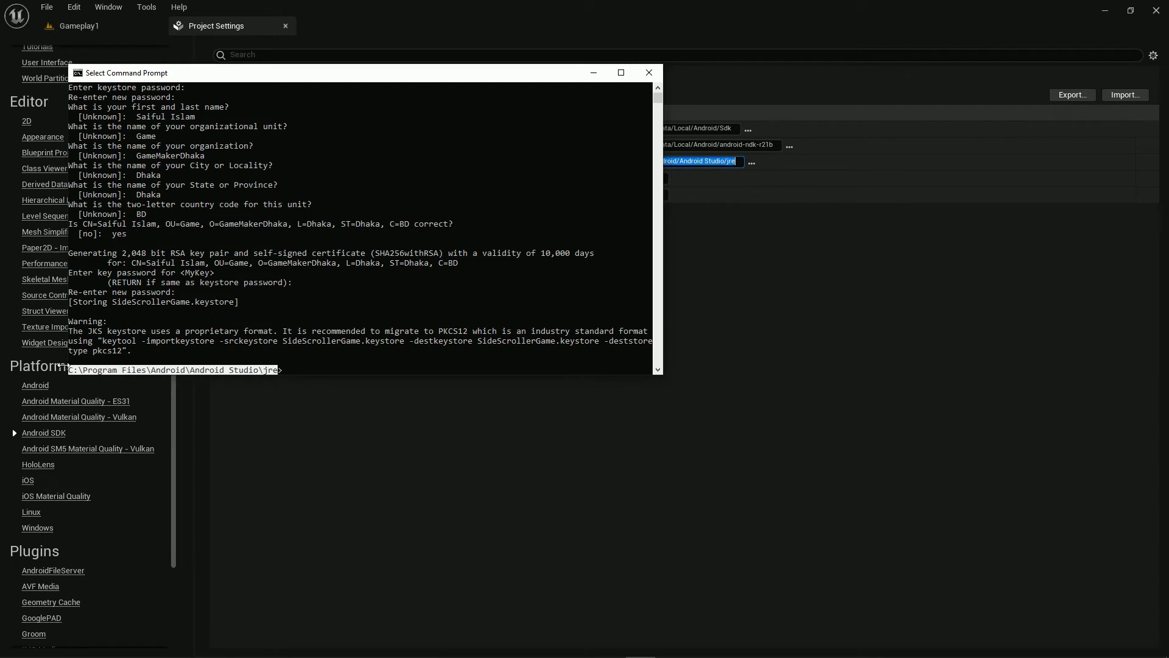
pyautogui.hotkey('ctrl', 'c')
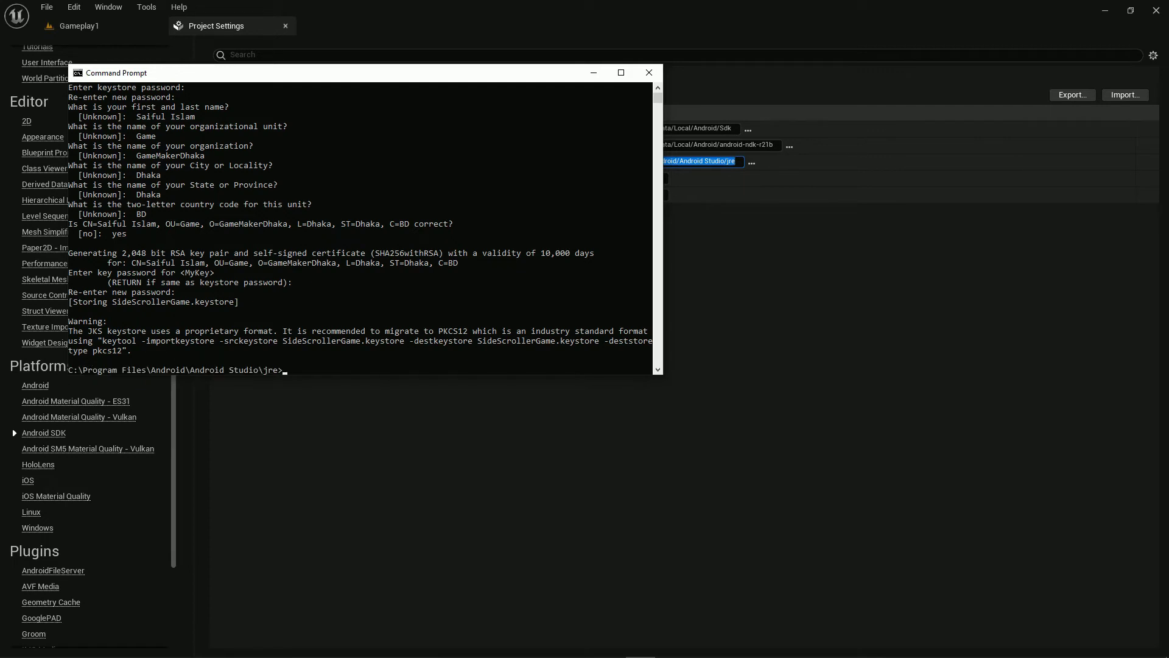
pyautogui.hotkey('alt', 'Tab')
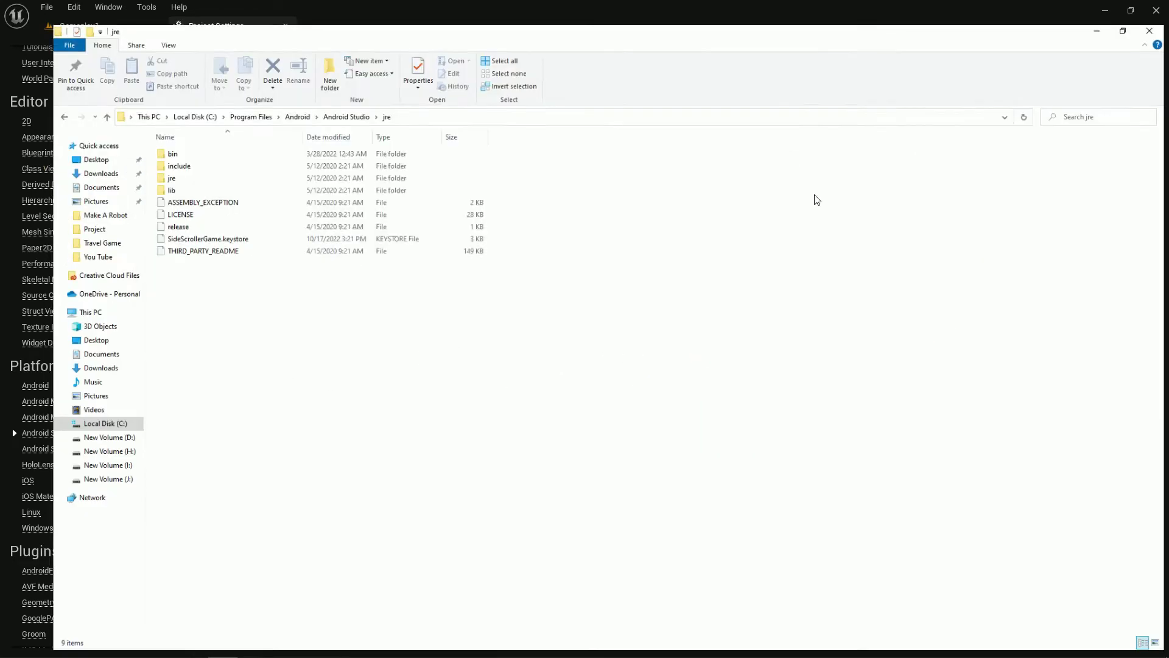
# Copy SideScrollerGame.keystore from the jre folder in File Explorer.
pyautogui.click(259, 240)
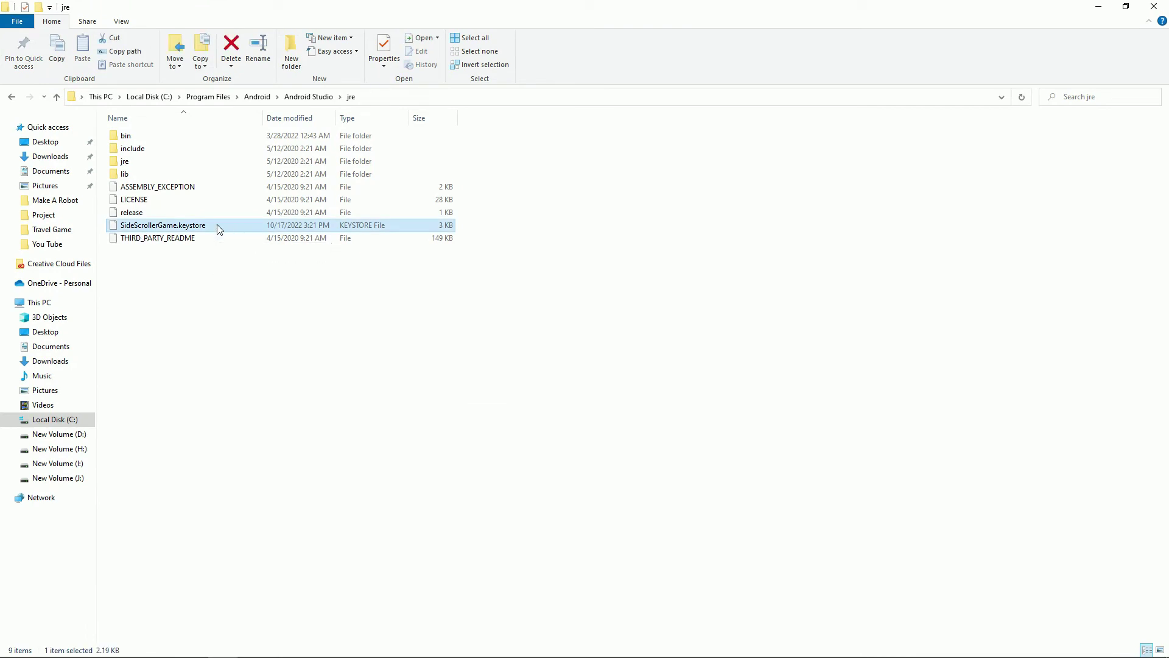
pyautogui.rightClick(217, 224)
pyautogui.click(247, 402)
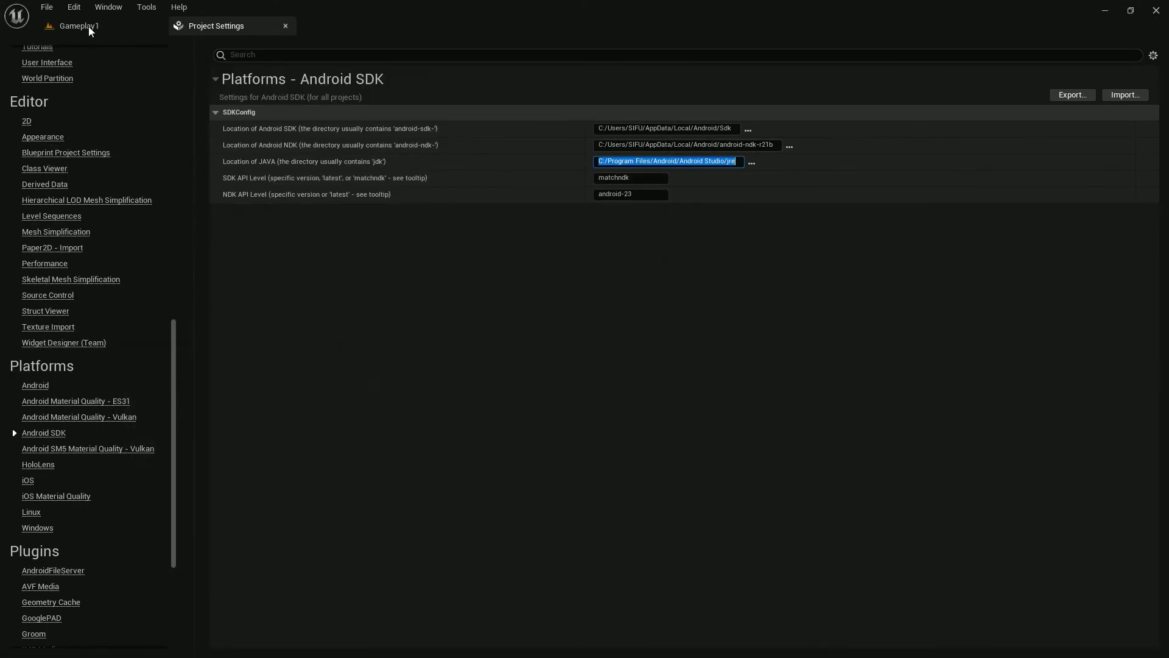
pyautogui.click(89, 27)
# Show the SideScrollerGame content folder in File Explorer from the Content Drawer.
pyautogui.click(40, 647)
pyautogui.click(52, 455)
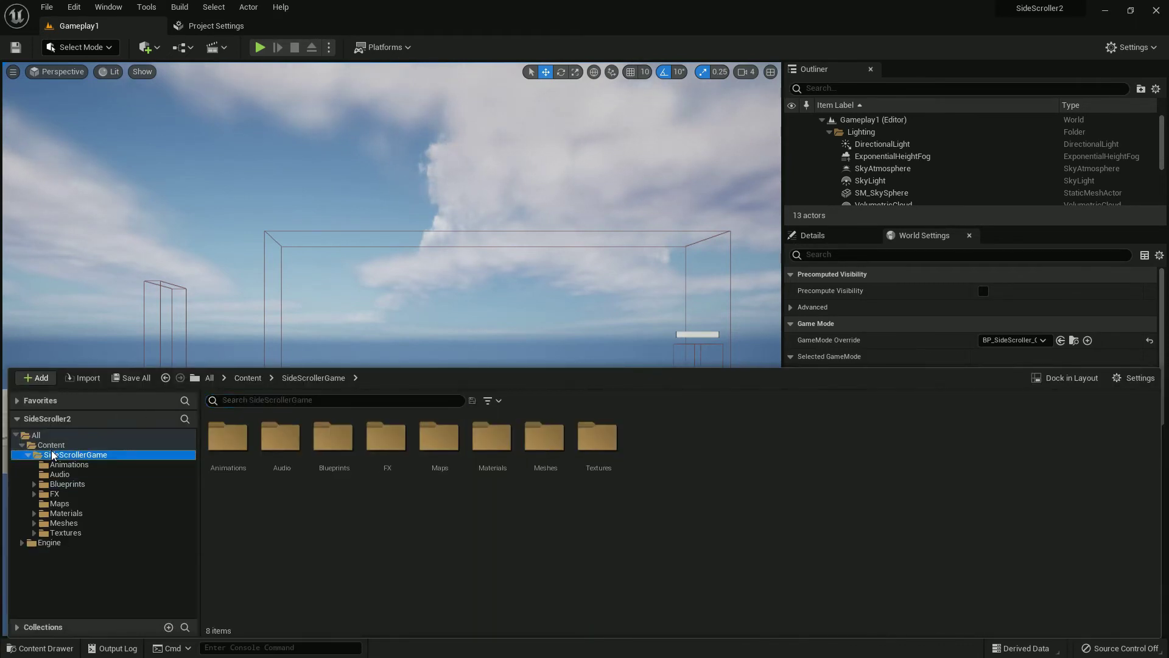
pyautogui.rightClick(53, 456)
pyautogui.click(91, 230)
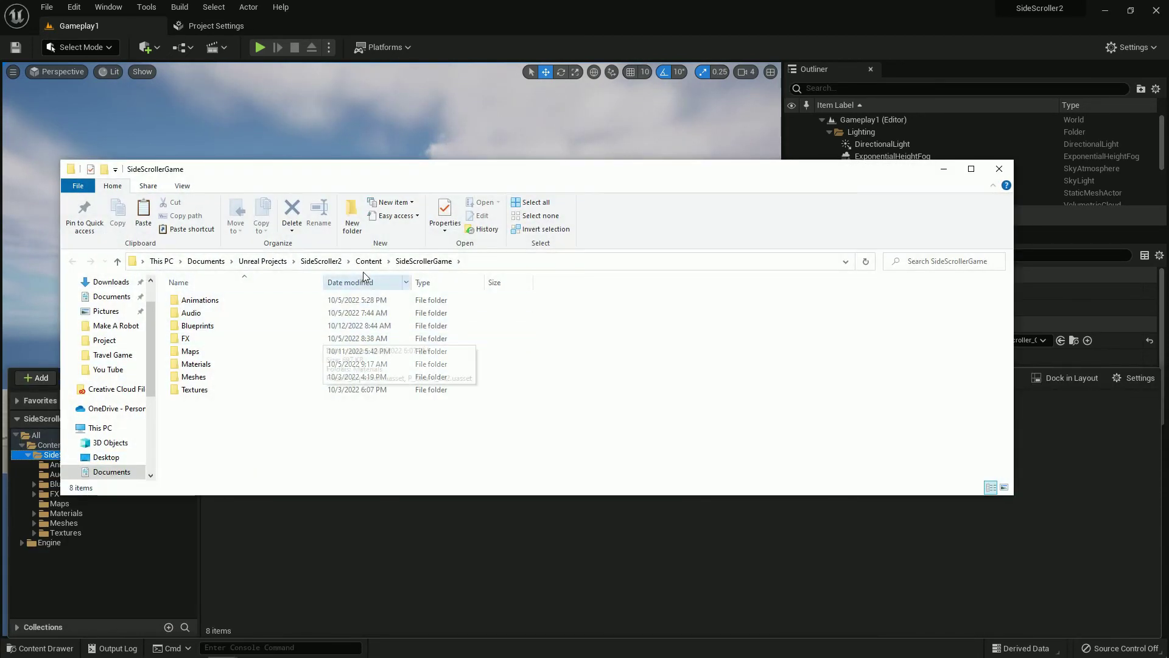
pyautogui.click(369, 261)
pyautogui.doubleClick(213, 317)
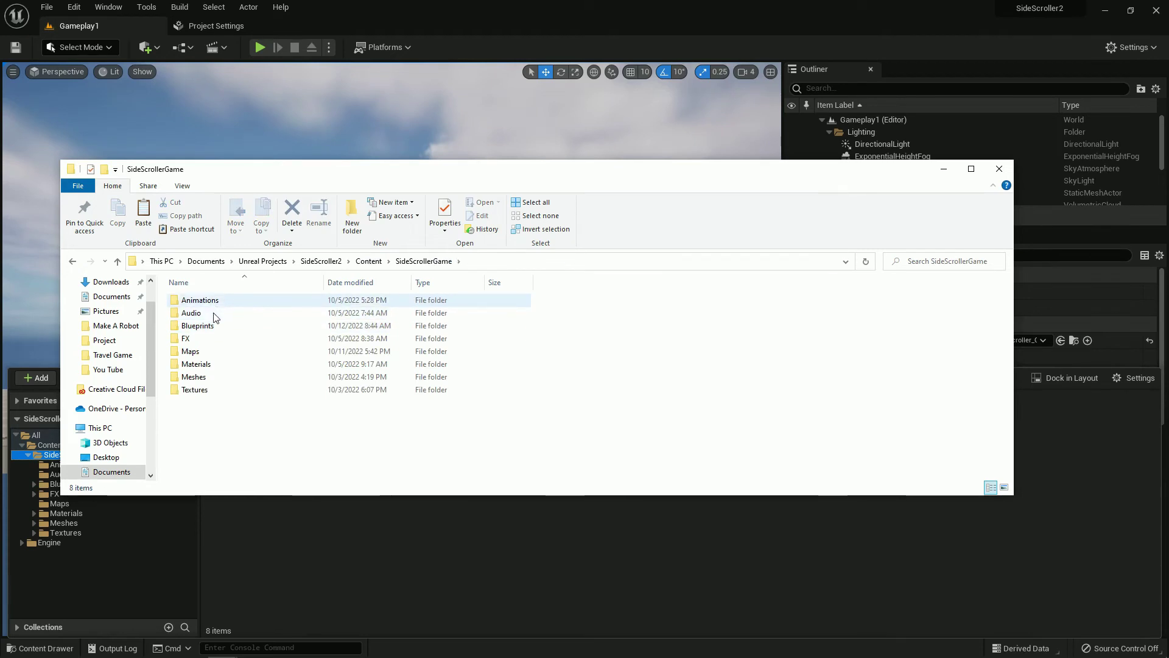
# Paste the keystore into SideScroller2\Build\Android and minimize Explorer.
pyautogui.click(321, 261)
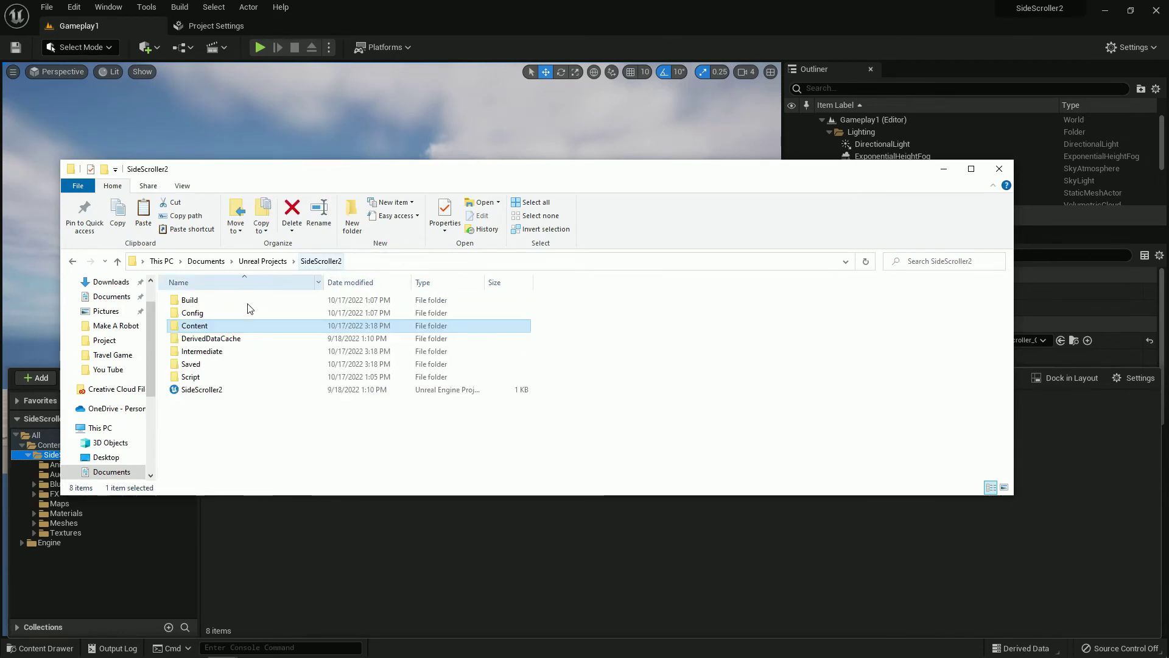
pyautogui.doubleClick(209, 303)
pyautogui.doubleClick(209, 302)
pyautogui.rightClick(251, 374)
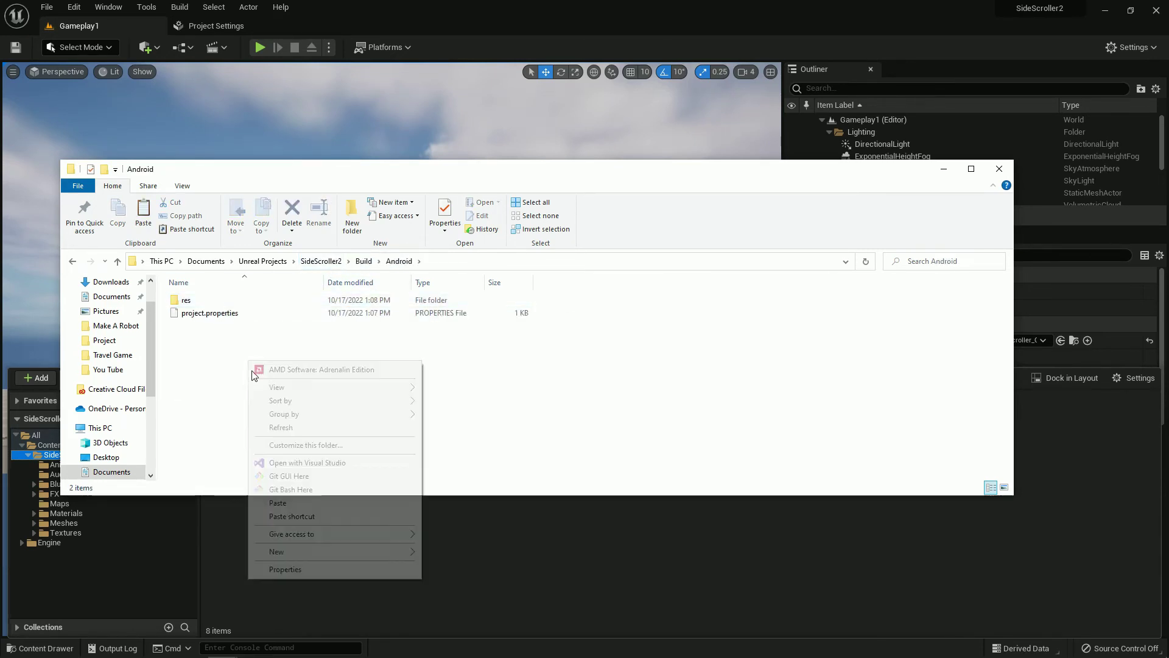
pyautogui.click(278, 503)
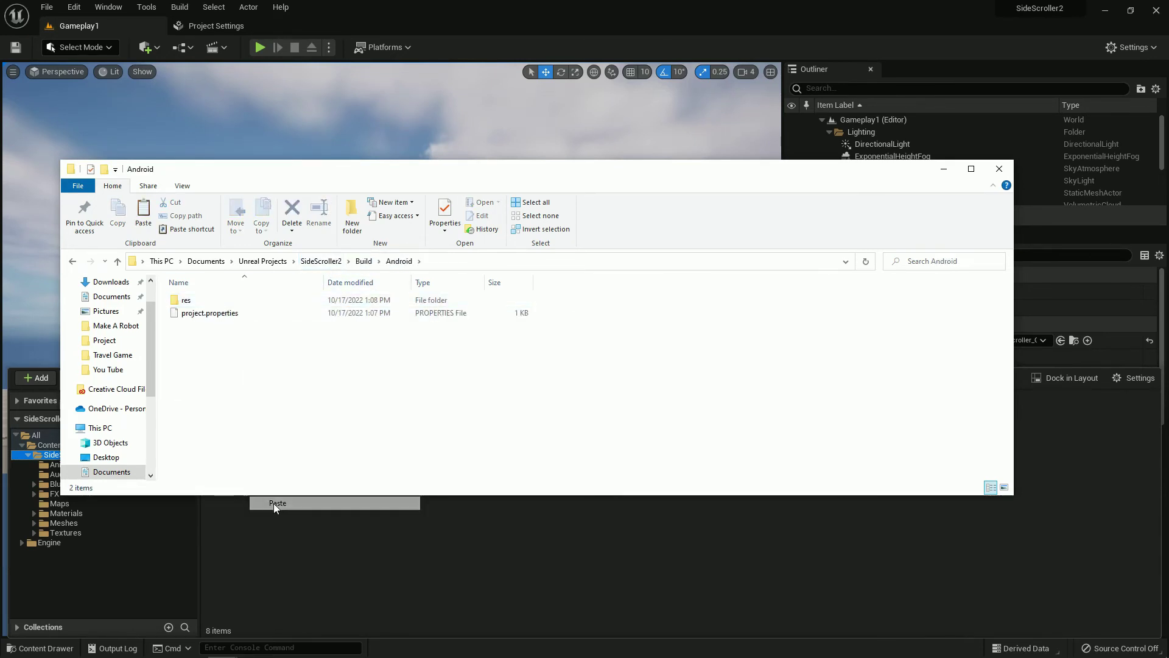
pyautogui.click(944, 169)
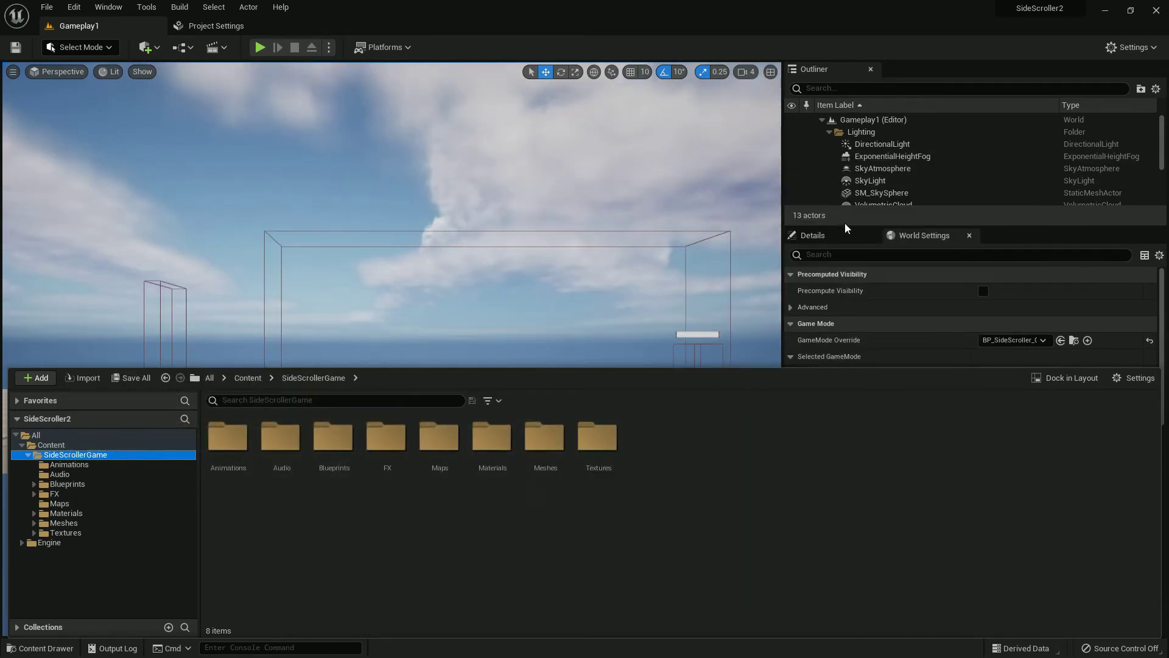
# Open Project Settings at the Android platform page.
pyautogui.click(74, 7)
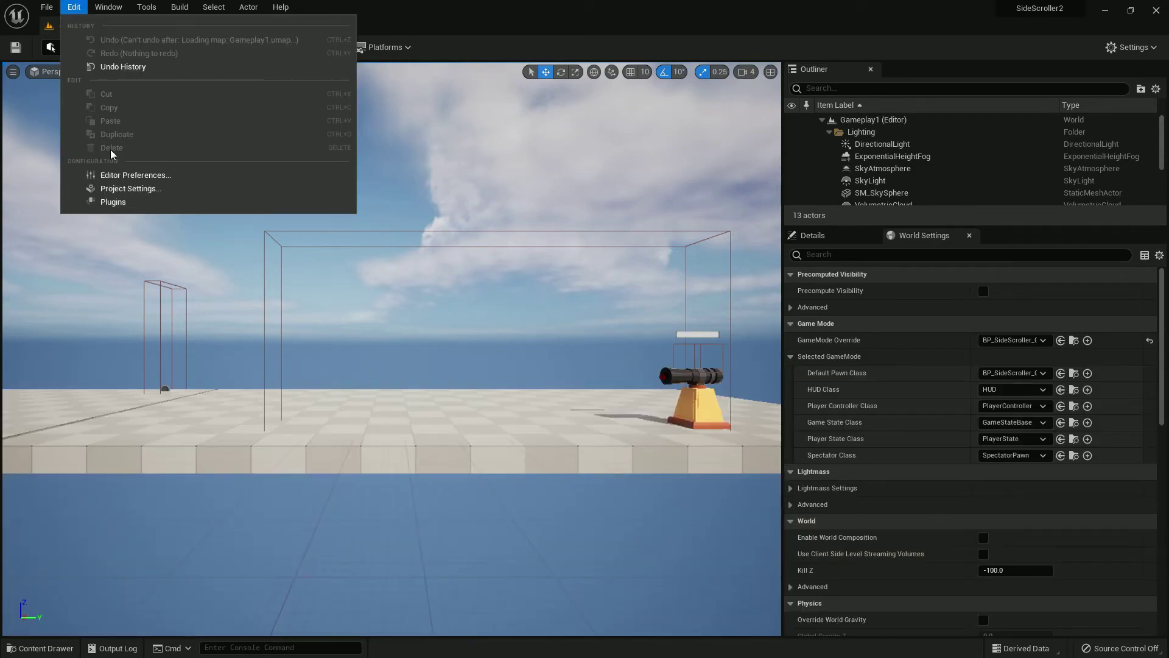
pyautogui.click(131, 188)
pyautogui.scroll(-3, 66, 405)
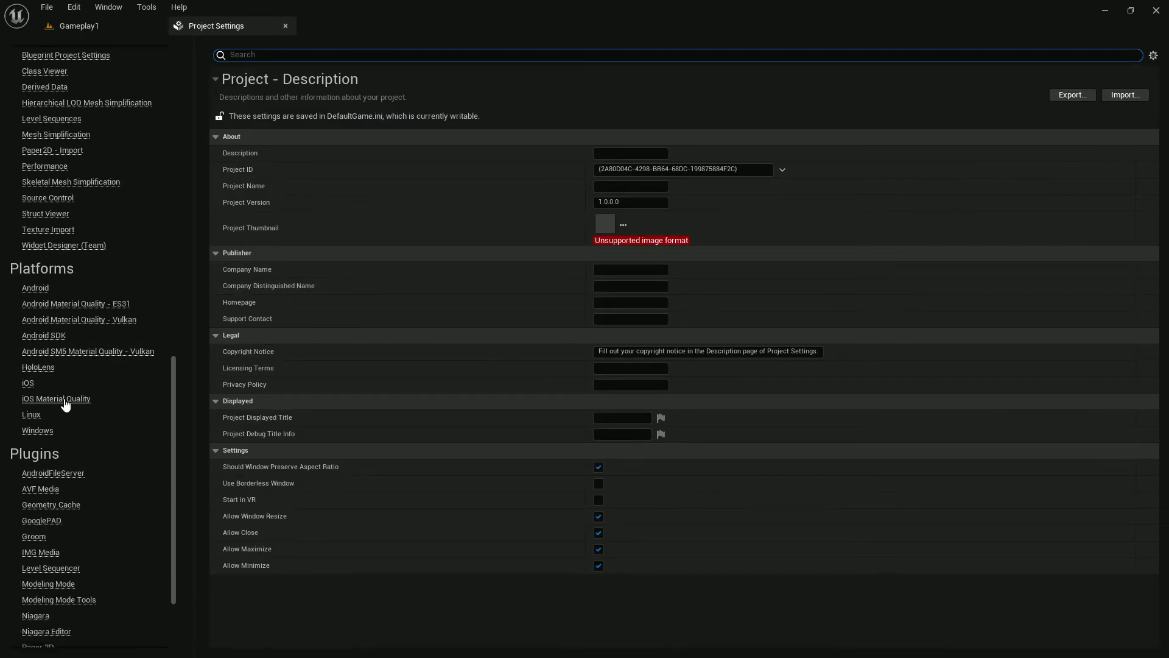
pyautogui.scroll(-2, 70, 407)
pyautogui.scroll(2, 43, 271)
pyautogui.click(42, 270)
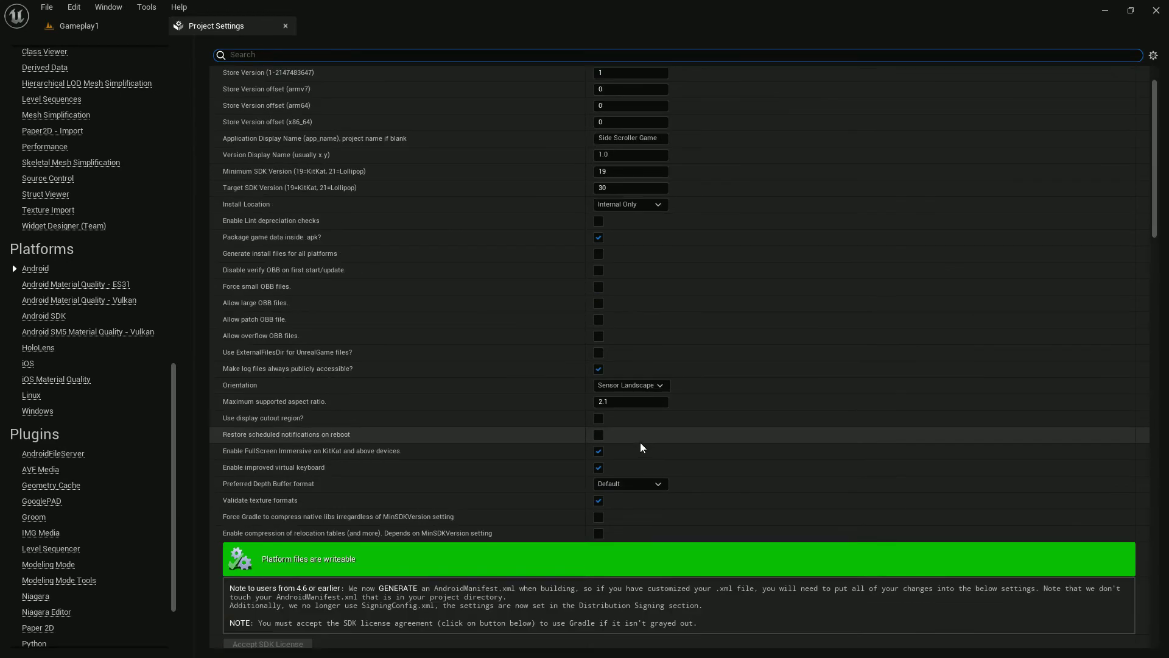
pyautogui.scroll(-15, 642, 442)
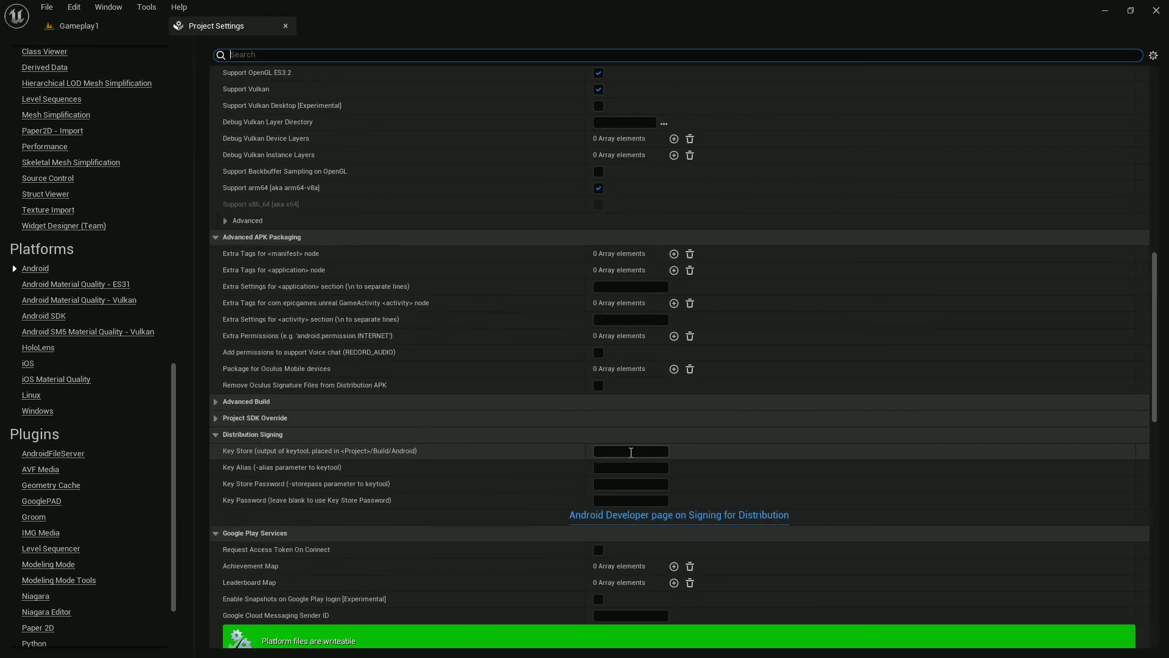
# Set Key Store to SideScrollerGame.keystore, Key Alias to MyKey, and enter the key store password.
pyautogui.click(631, 452)
pyautogui.hotkey('ctrl', 'v')
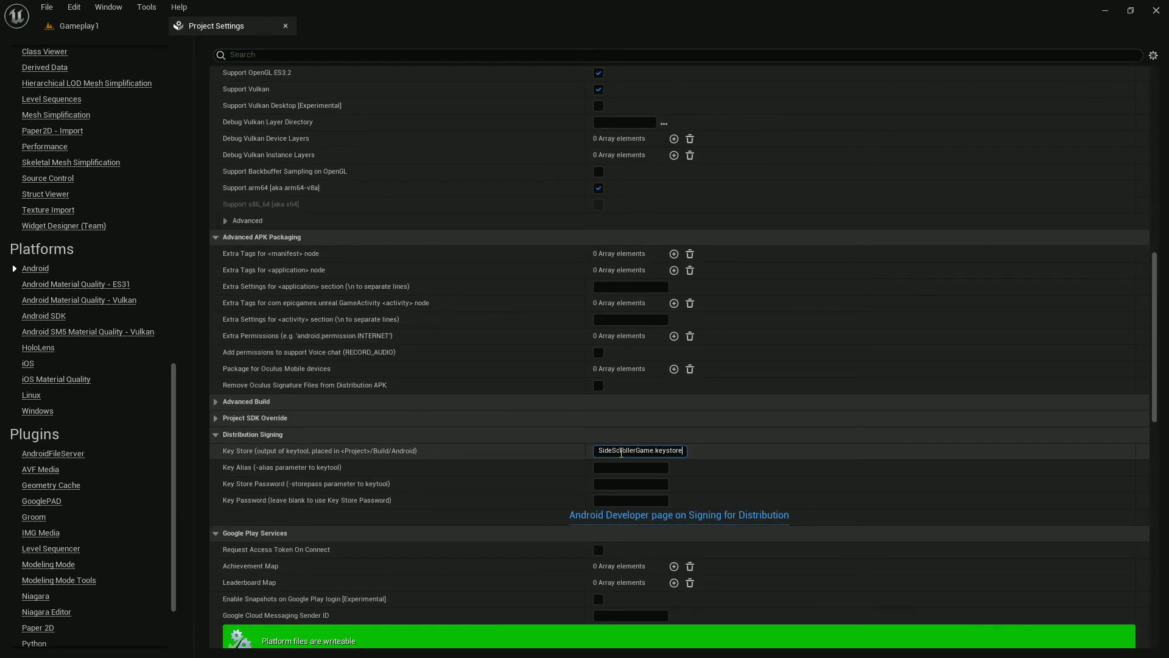
pyautogui.click(626, 469)
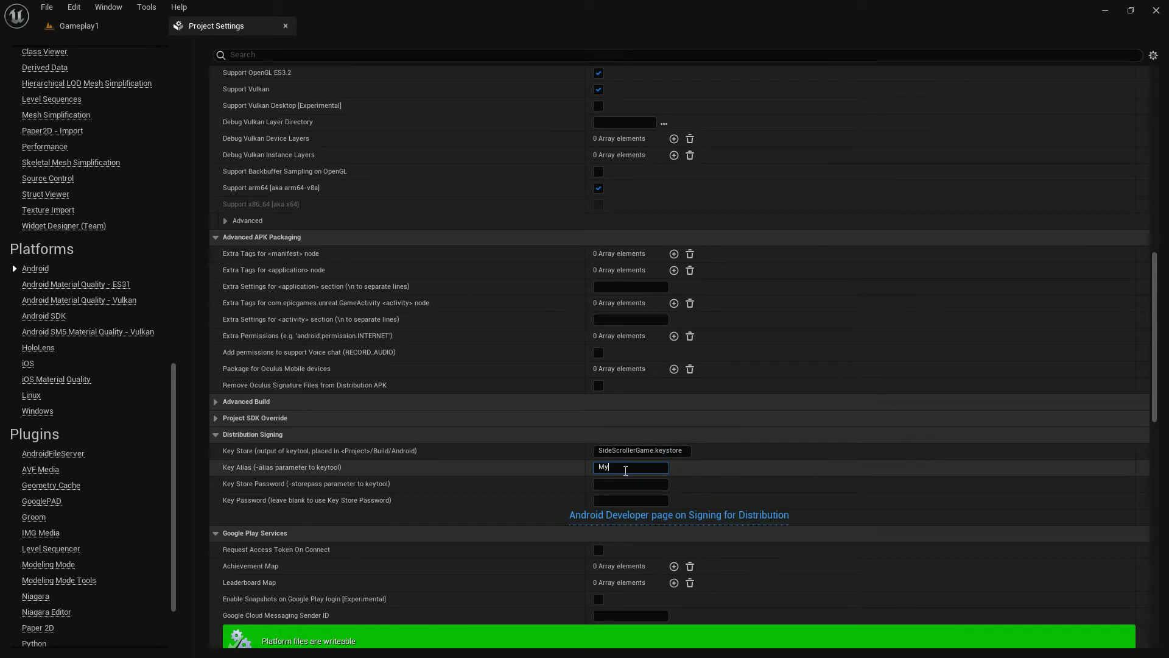
pyautogui.write('MyKey')
pyautogui.hotkey('ctrl', 'a')
pyautogui.click(617, 484)
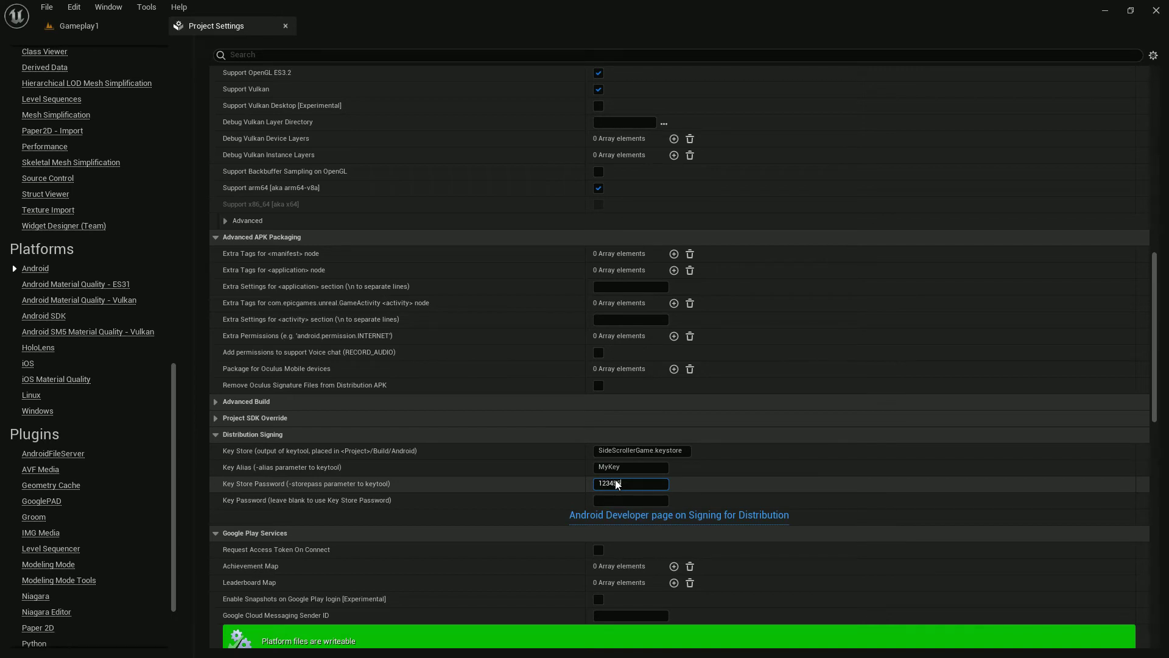
pyautogui.scroll(3, 871, 438)
pyautogui.scroll(5, 45, 198)
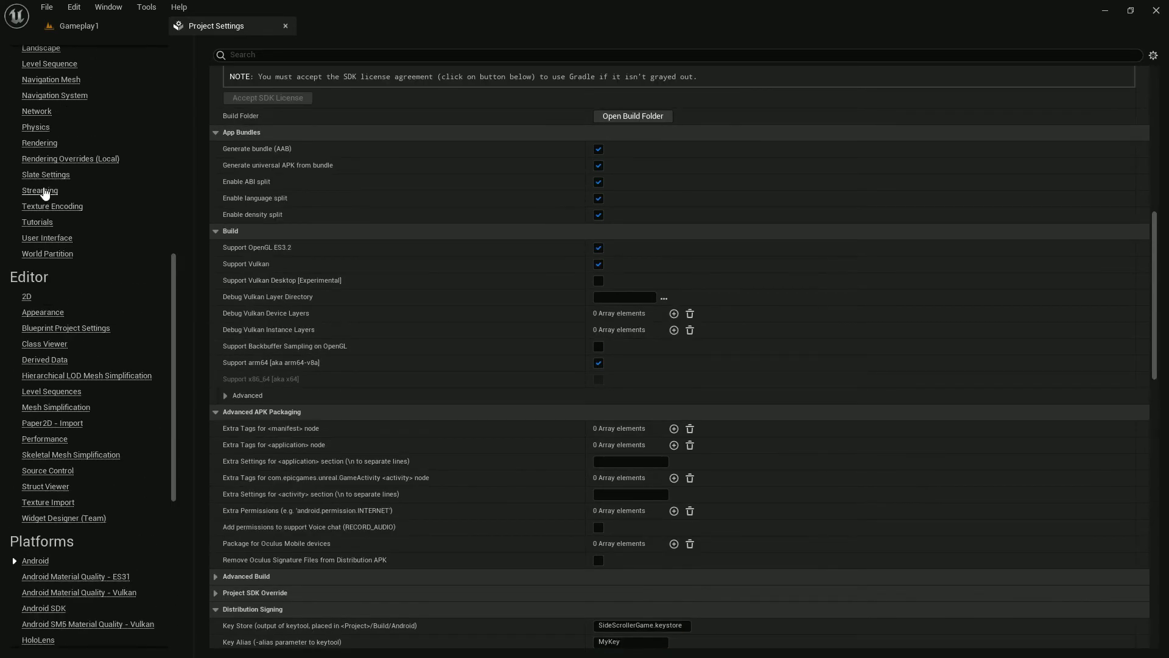
# Show the advanced options in the project's Packaging settings.
pyautogui.scroll(10, 44, 194)
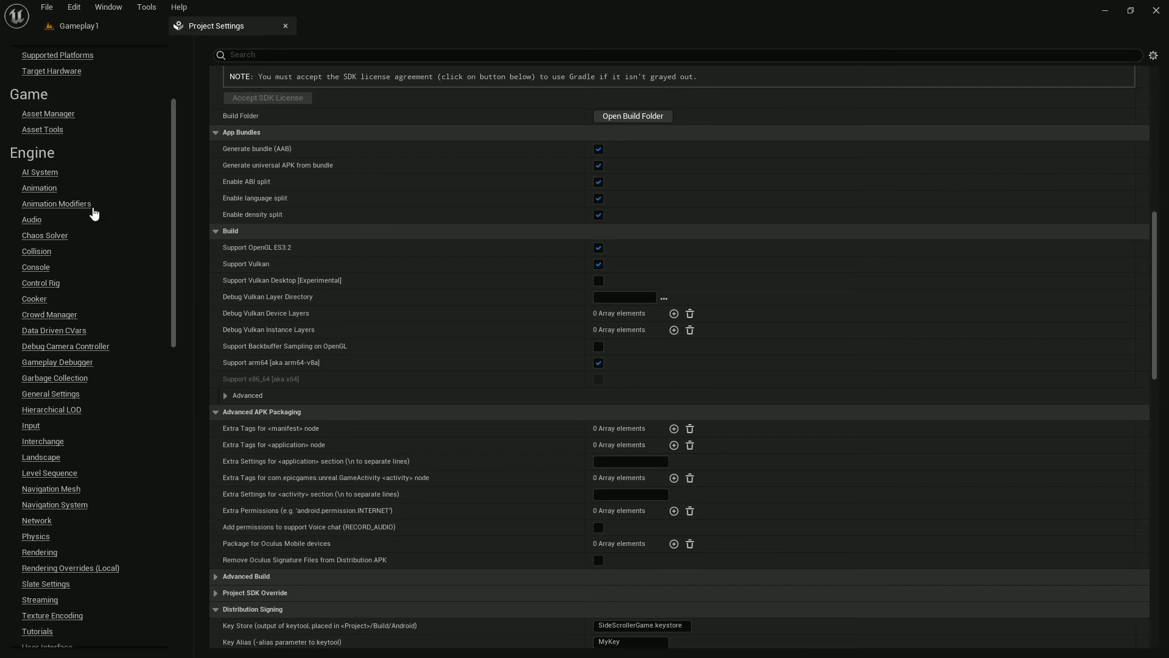
pyautogui.scroll(3, 93, 211)
pyautogui.click(43, 176)
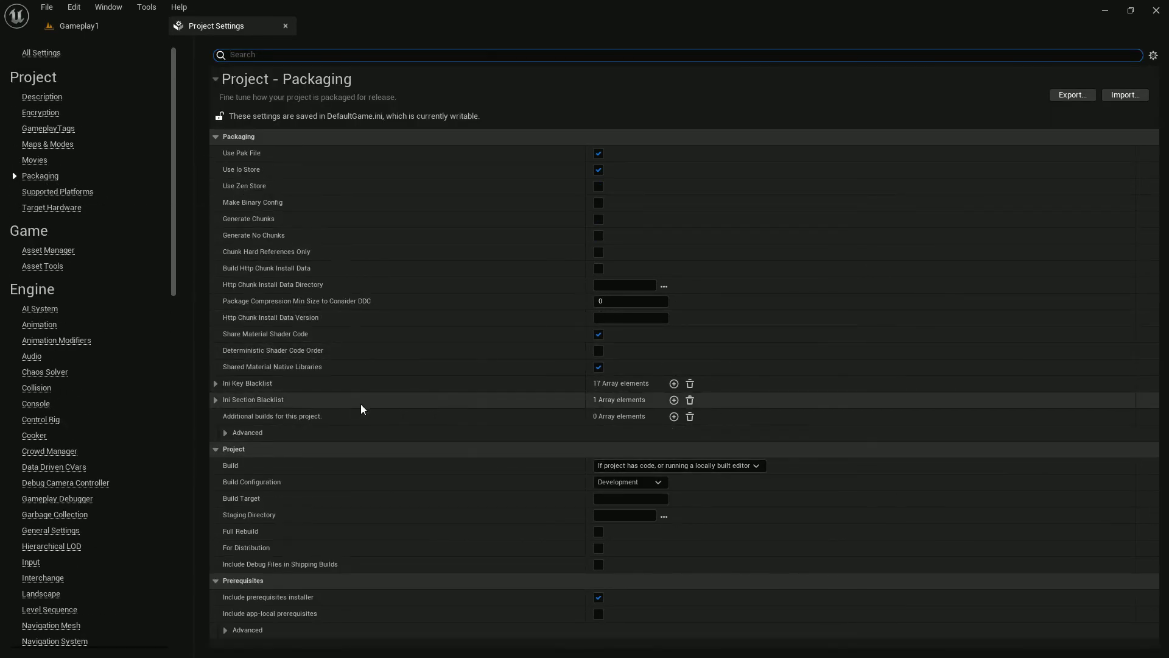
pyautogui.click(226, 433)
pyautogui.scroll(-3, 773, 405)
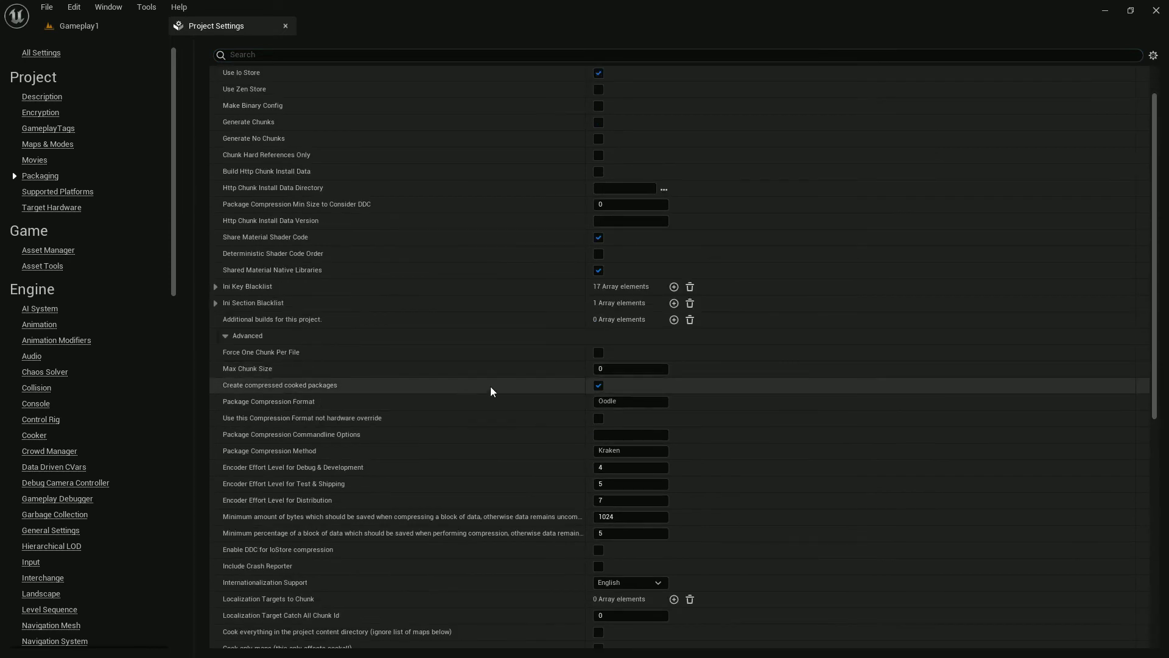
pyautogui.scroll(-10, 843, 564)
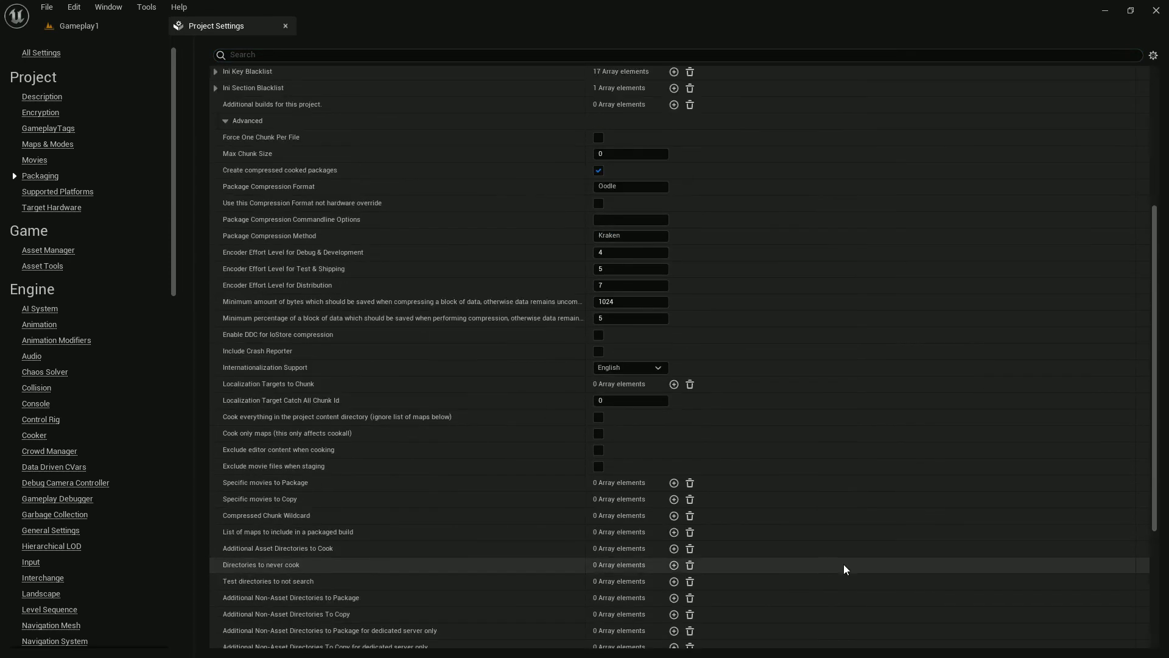
pyautogui.scroll(-4, 1141, 409)
pyautogui.scroll(-2, 598, 603)
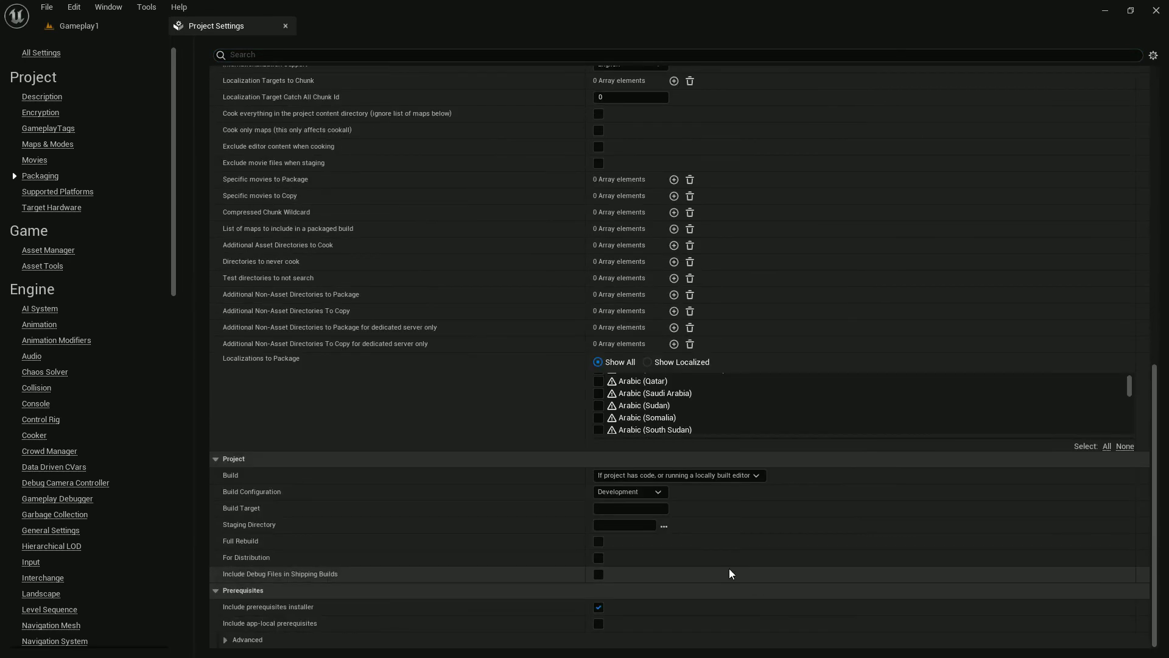
# Set Build Configuration to Shipping, enable Full Rebuild and For Distribution, then return to Gameplay1.
pyautogui.click(643, 492)
pyautogui.click(623, 550)
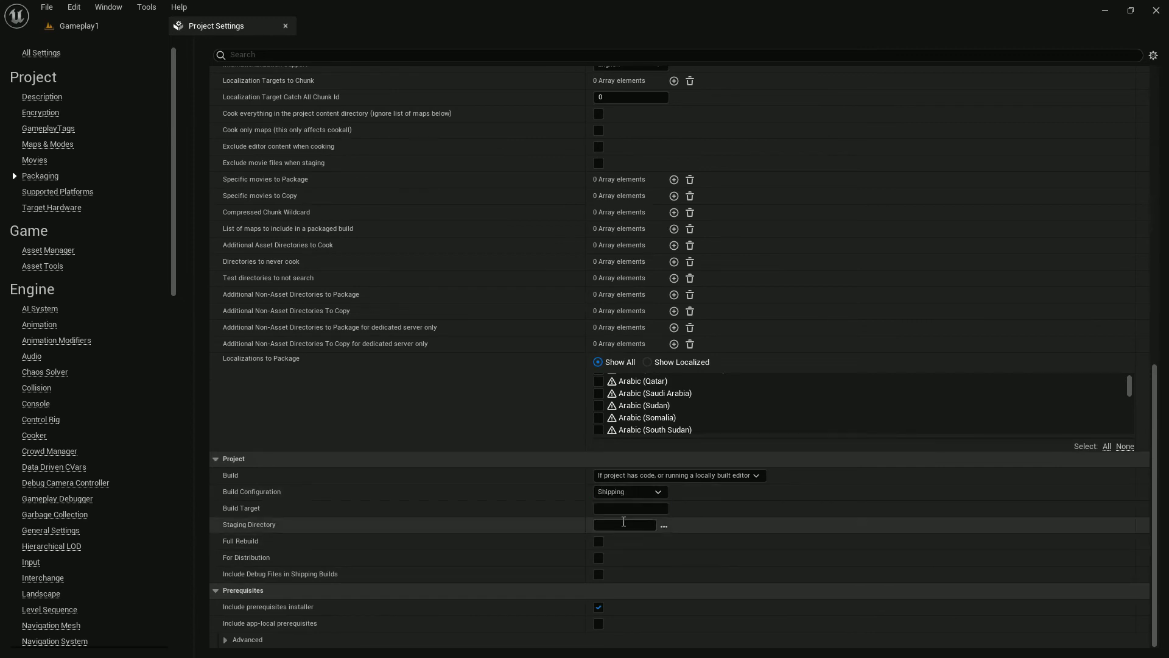
pyautogui.click(599, 541)
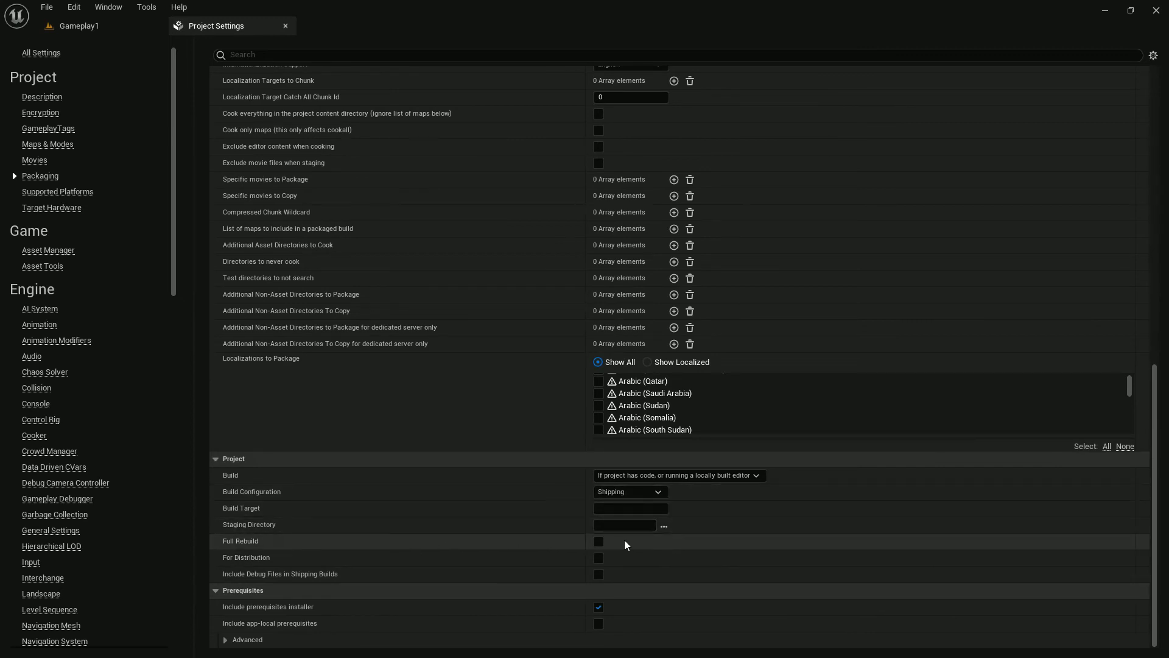
pyautogui.click(599, 558)
pyautogui.click(100, 27)
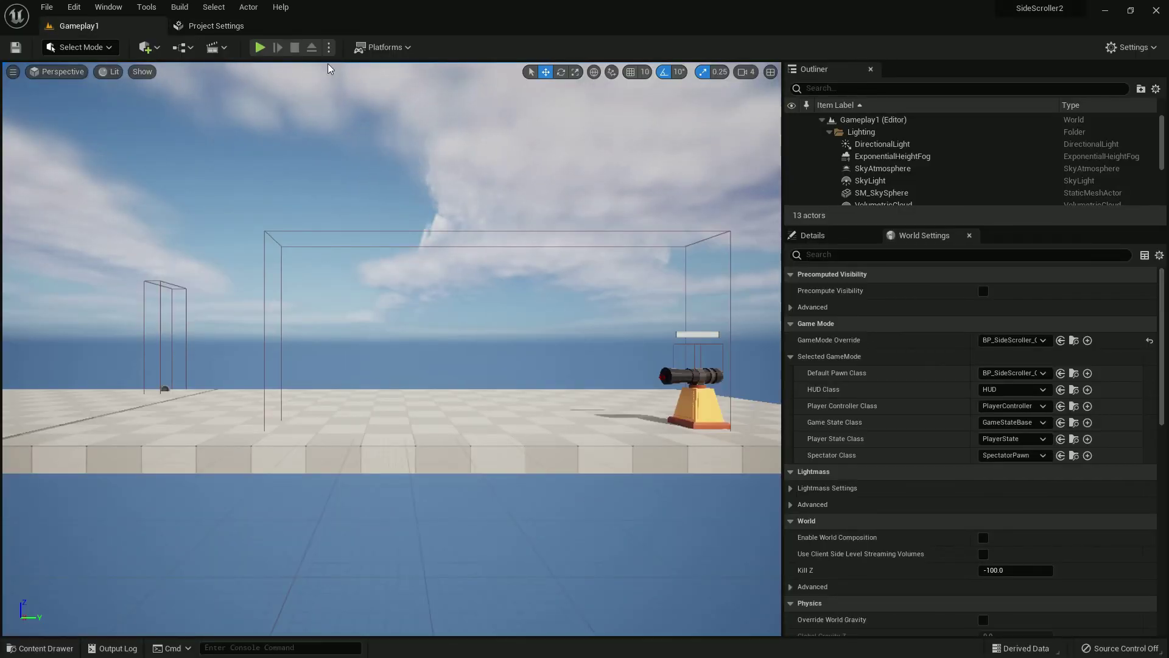
pyautogui.click(329, 48)
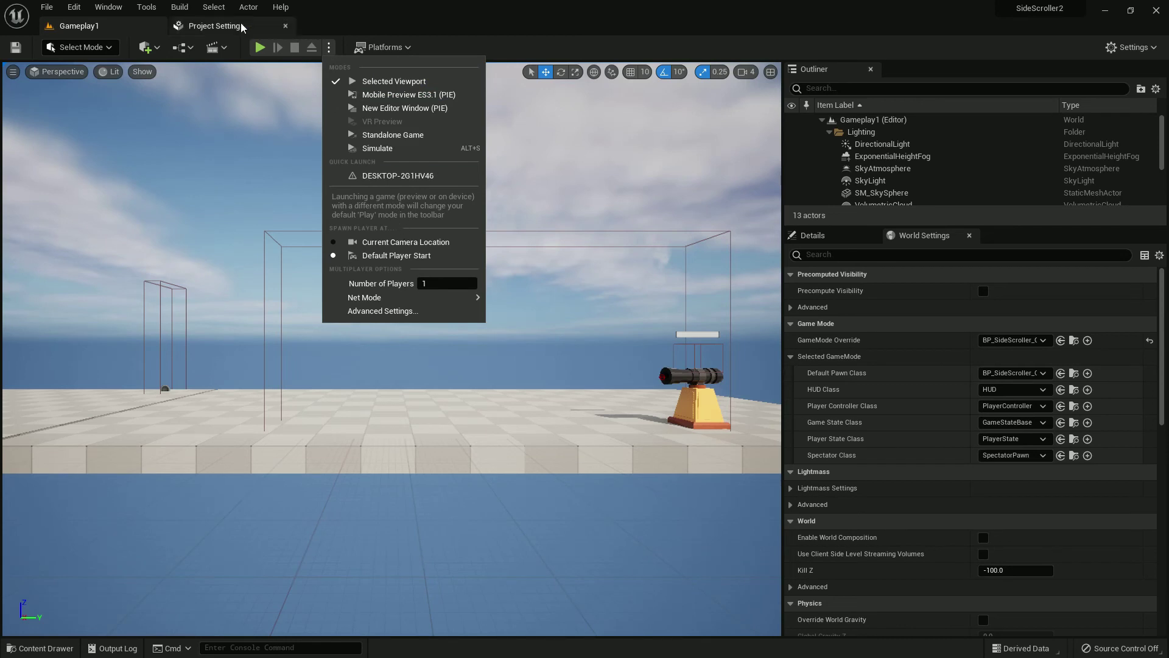
# Start Package Project for the Android platform.
pyautogui.click(383, 47)
pyautogui.moveTo(421, 142)
pyautogui.moveTo(426, 122)
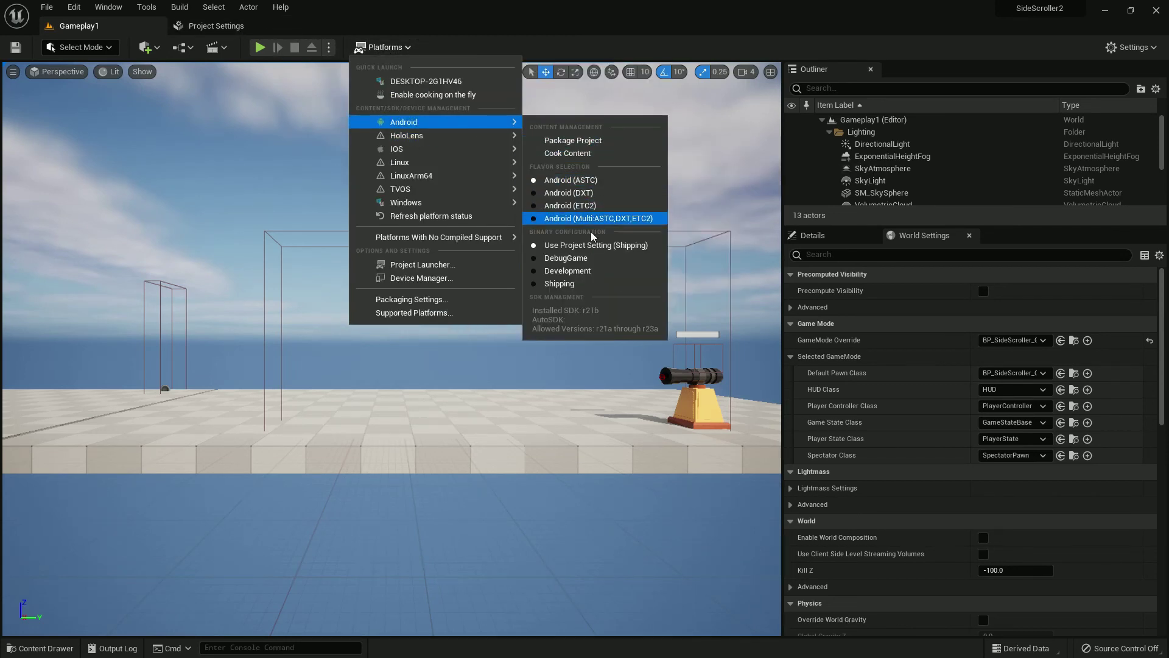
pyautogui.click(597, 142)
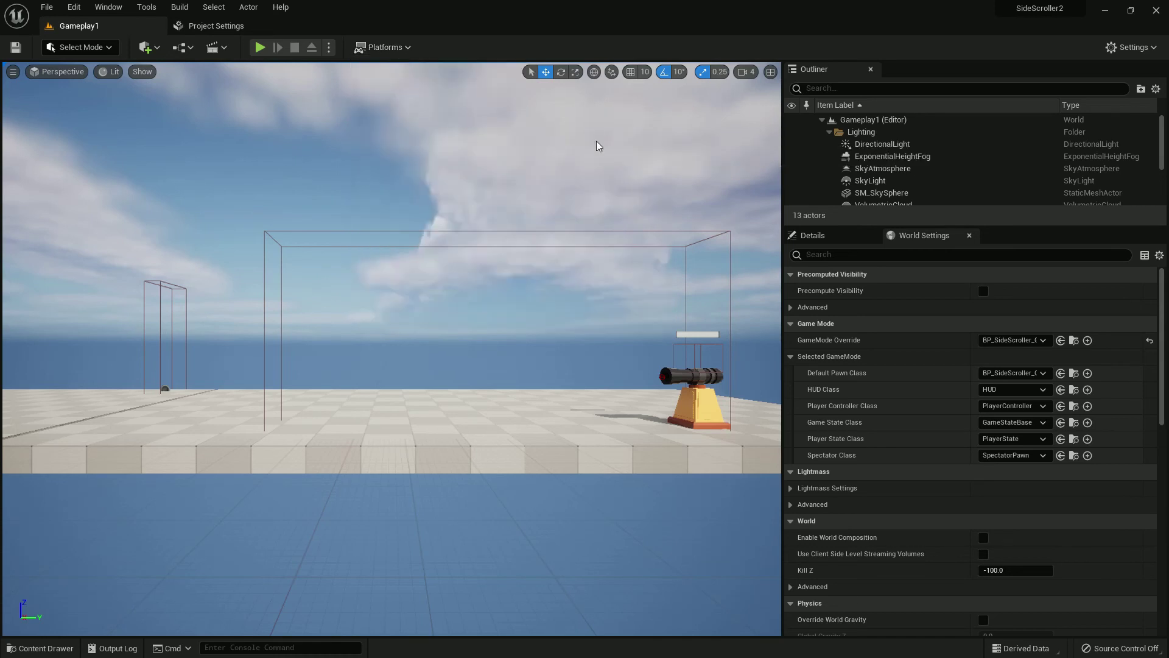
# Create folder 1 inside Build\Android and choose it as the packaging destination.
pyautogui.doubleClick(171, 89)
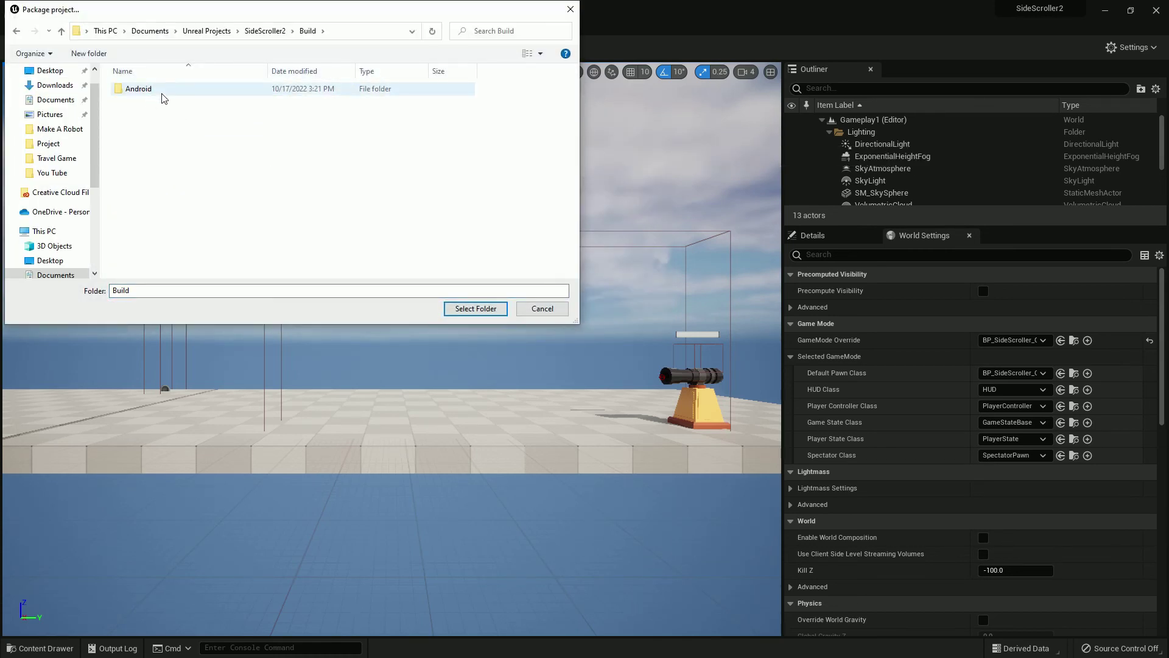
pyautogui.doubleClick(171, 90)
pyautogui.rightClick(171, 158)
pyautogui.moveTo(286, 347)
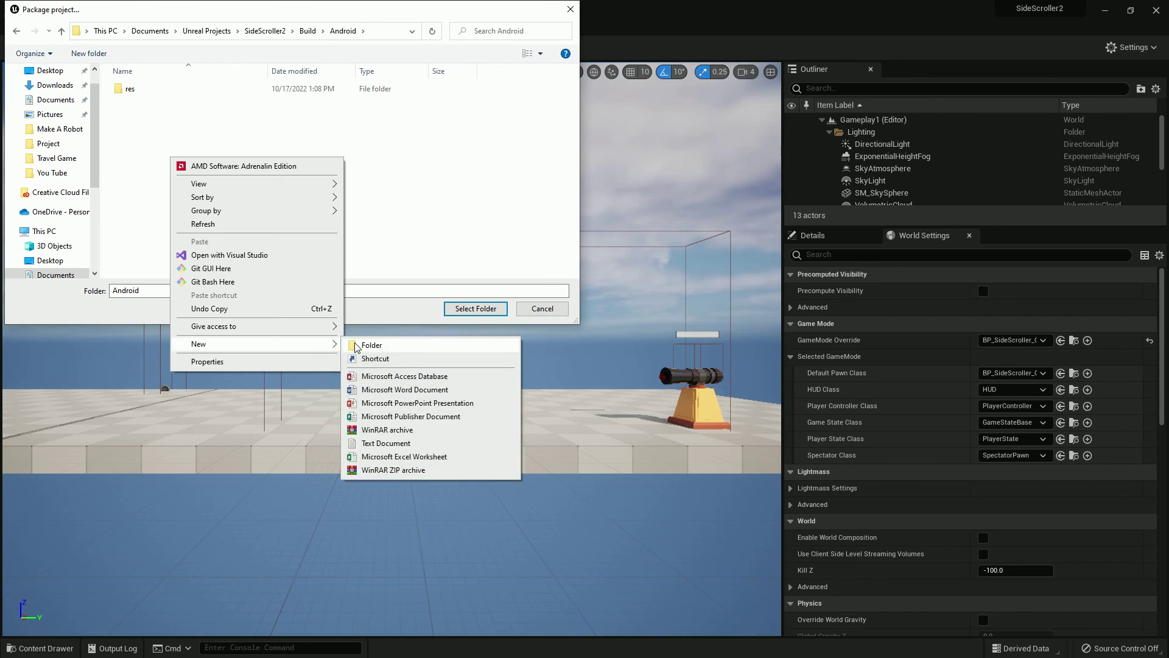
pyautogui.click(366, 345)
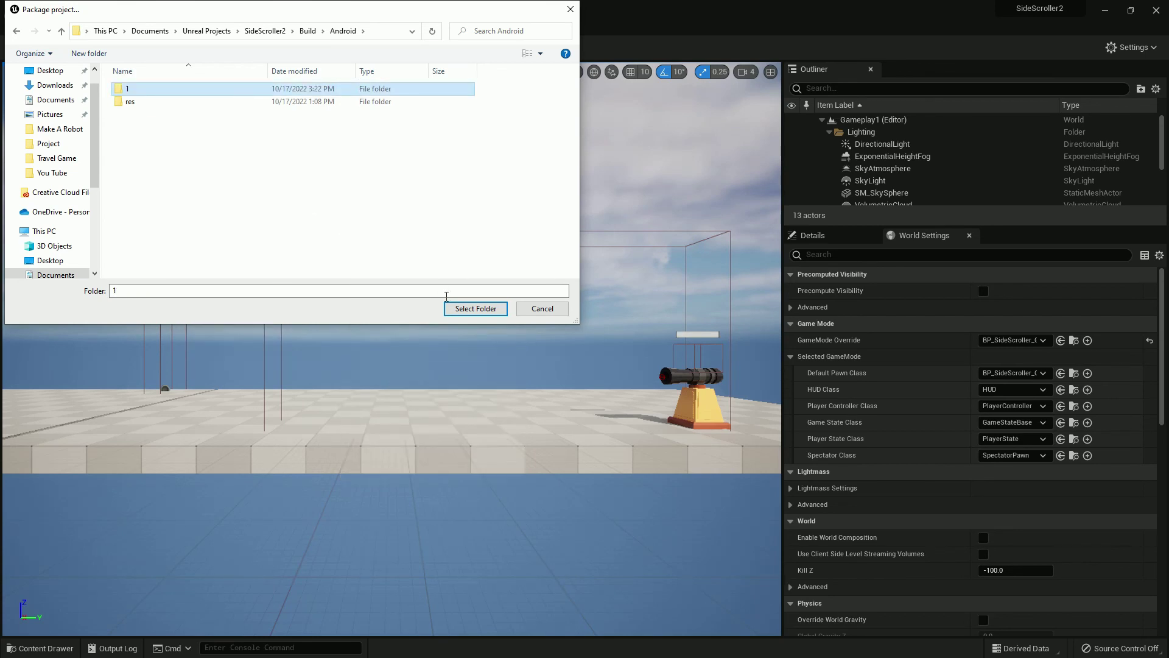
pyautogui.click(452, 309)
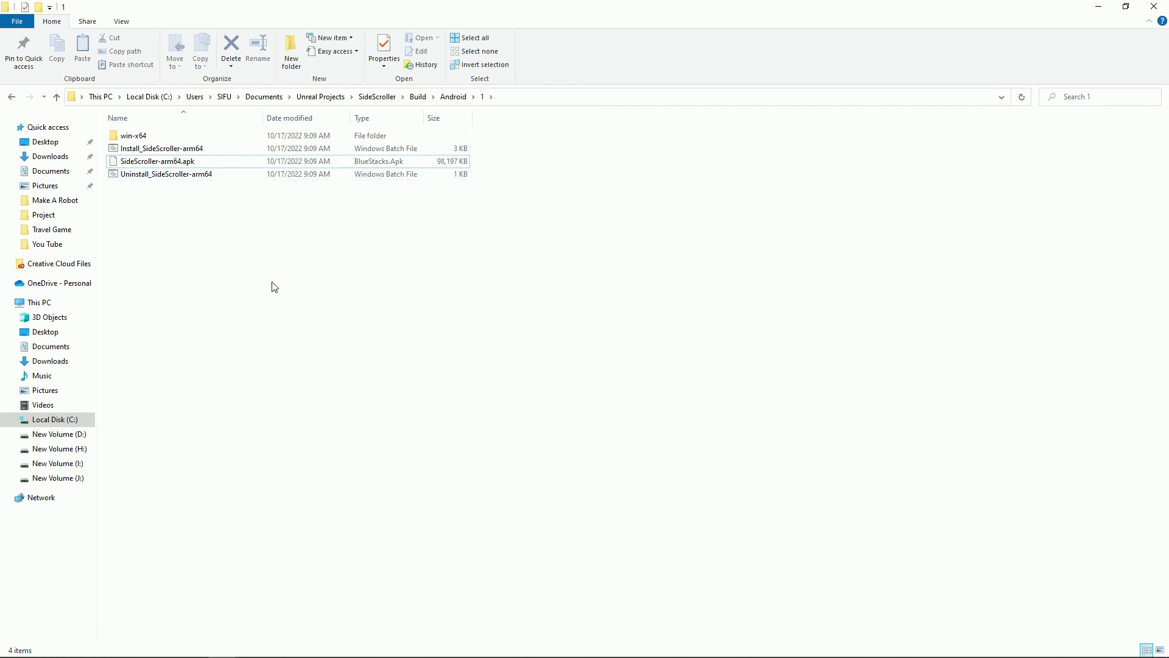
# Select SideScroller-arm64.apk in the Build\Android\1 output folder.
pyautogui.click(182, 148)
pyautogui.click(201, 162)
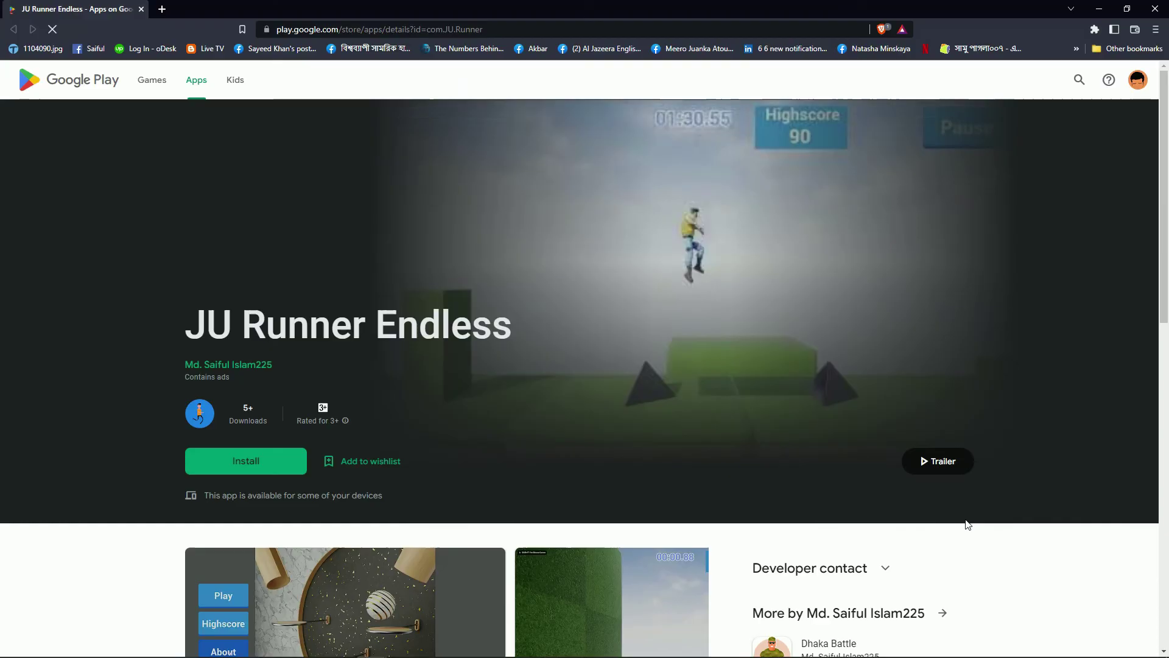
pyautogui.scroll(-6, 569, 327)
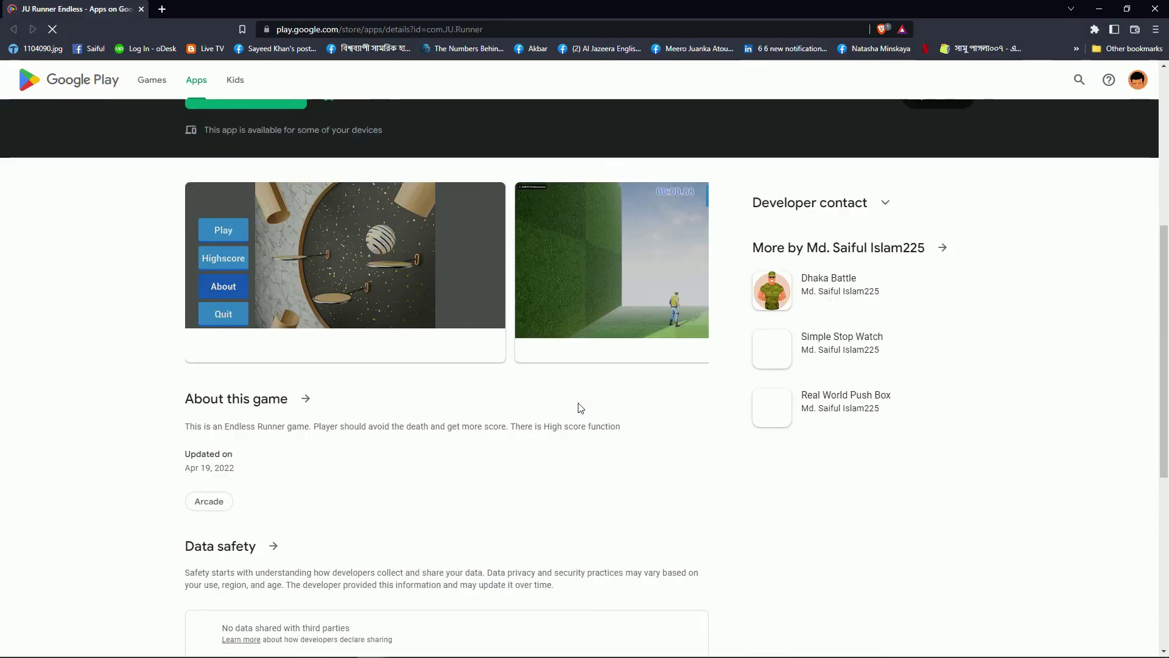
# Browse the JU Runner Endless screenshots and expand its Developer contact details.
pyautogui.scroll(-5, 294, 399)
pyautogui.scroll(5, 380, 399)
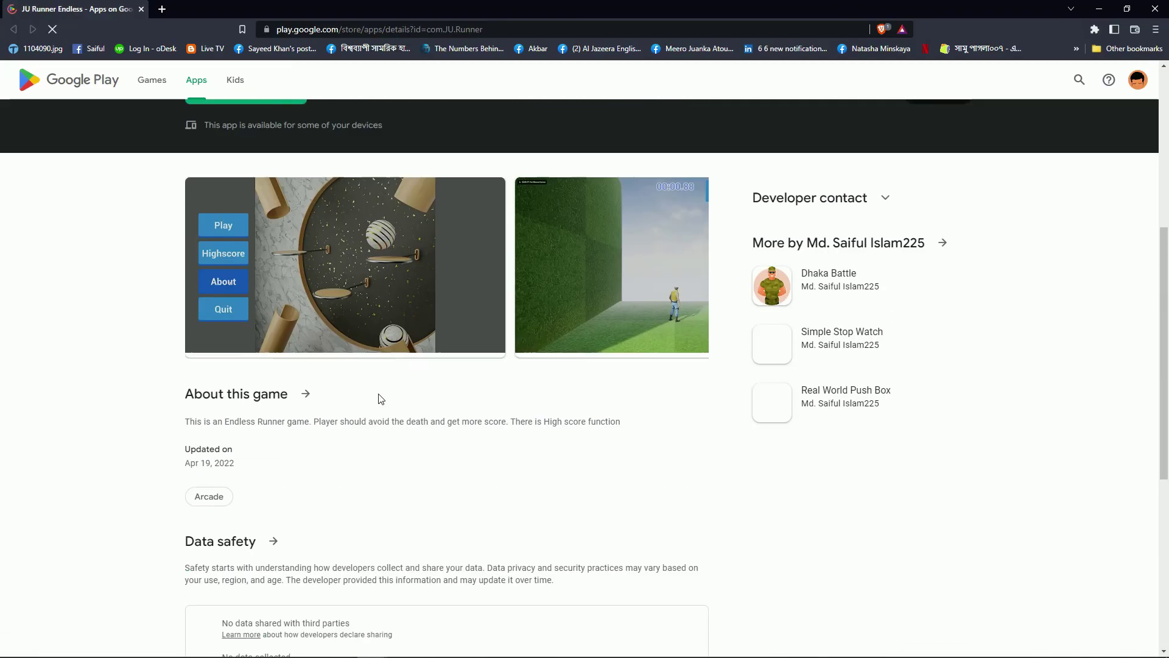
pyautogui.scroll(4, 380, 399)
pyautogui.scroll(-6, 427, 308)
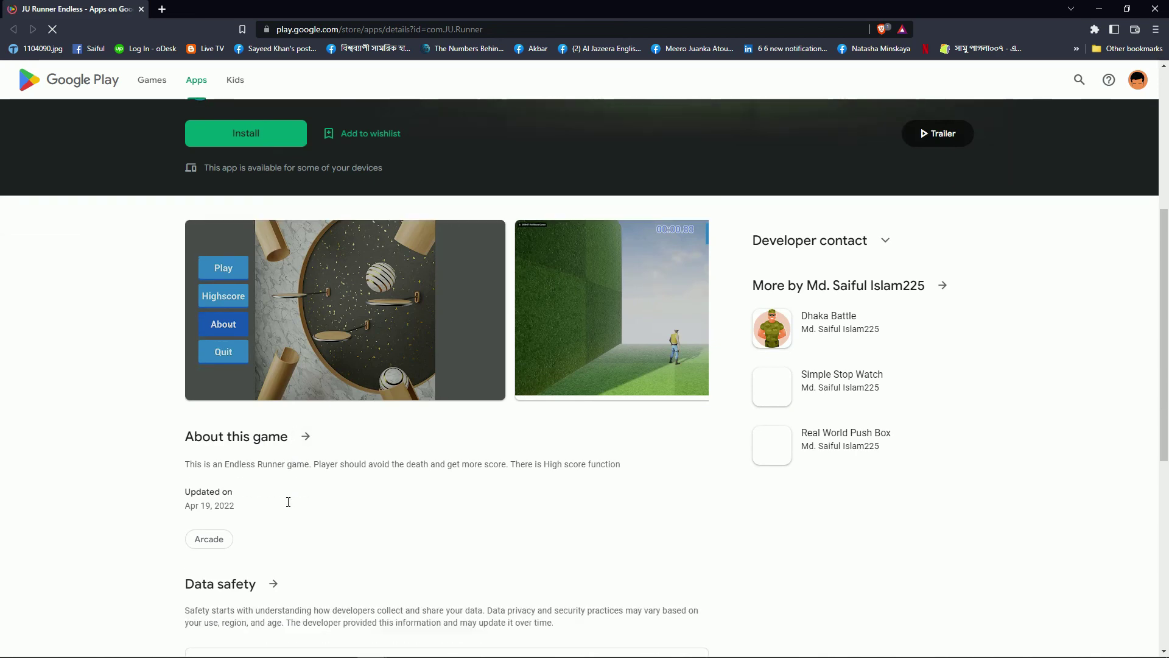
pyautogui.scroll(5, 368, 459)
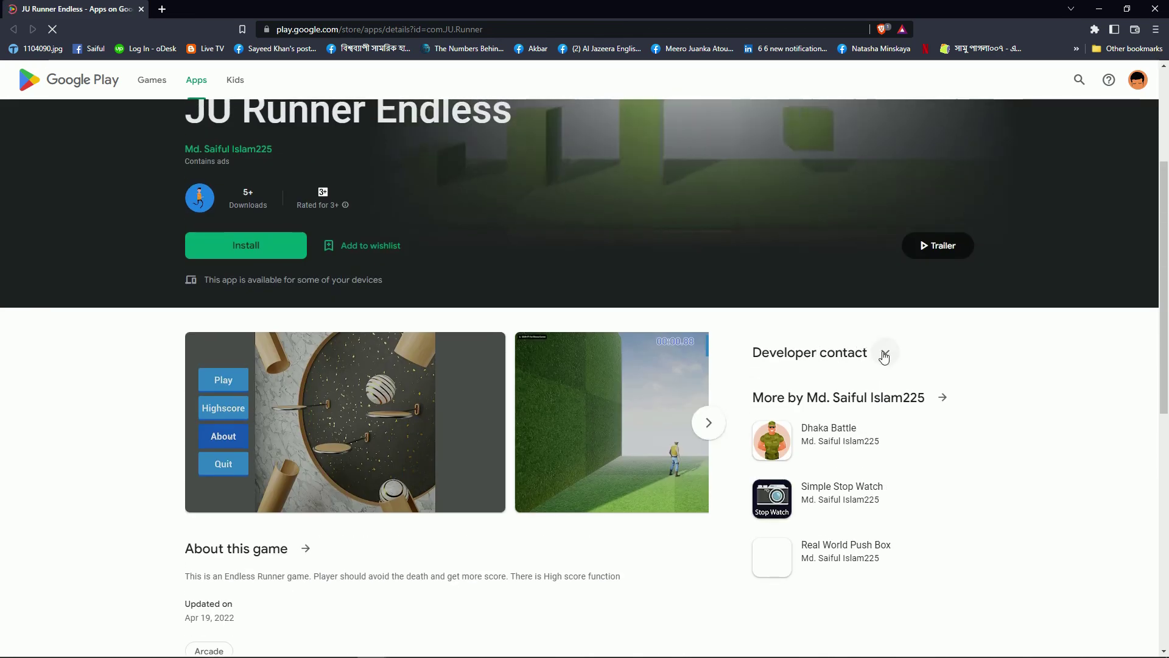
pyautogui.click(709, 424)
pyautogui.click(709, 424)
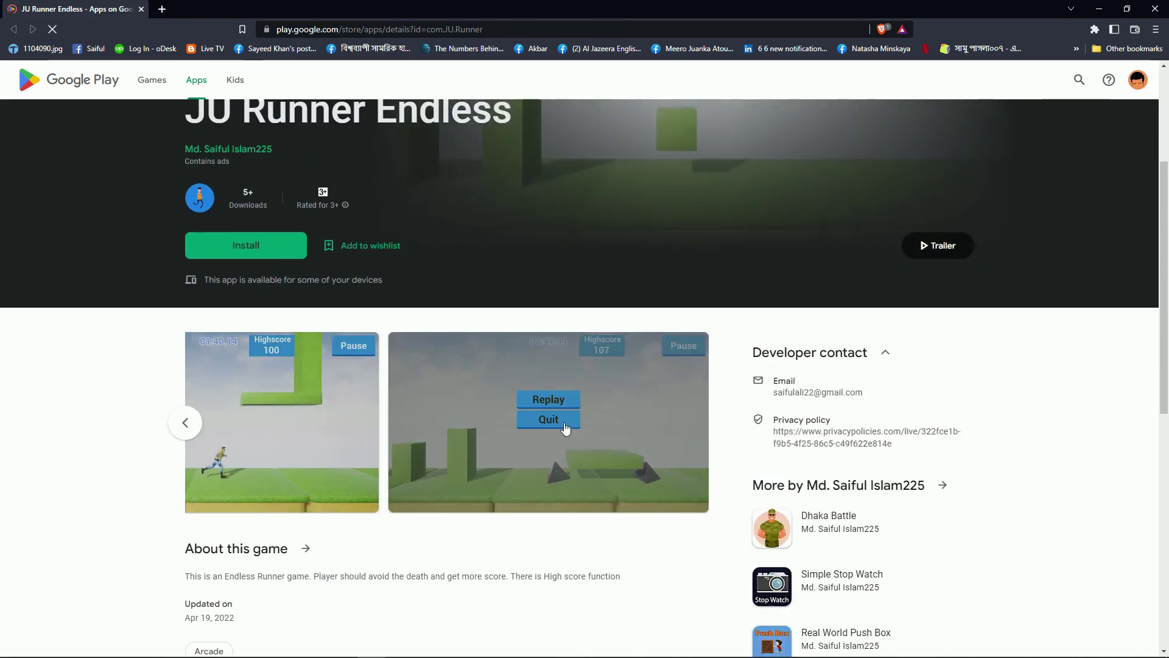